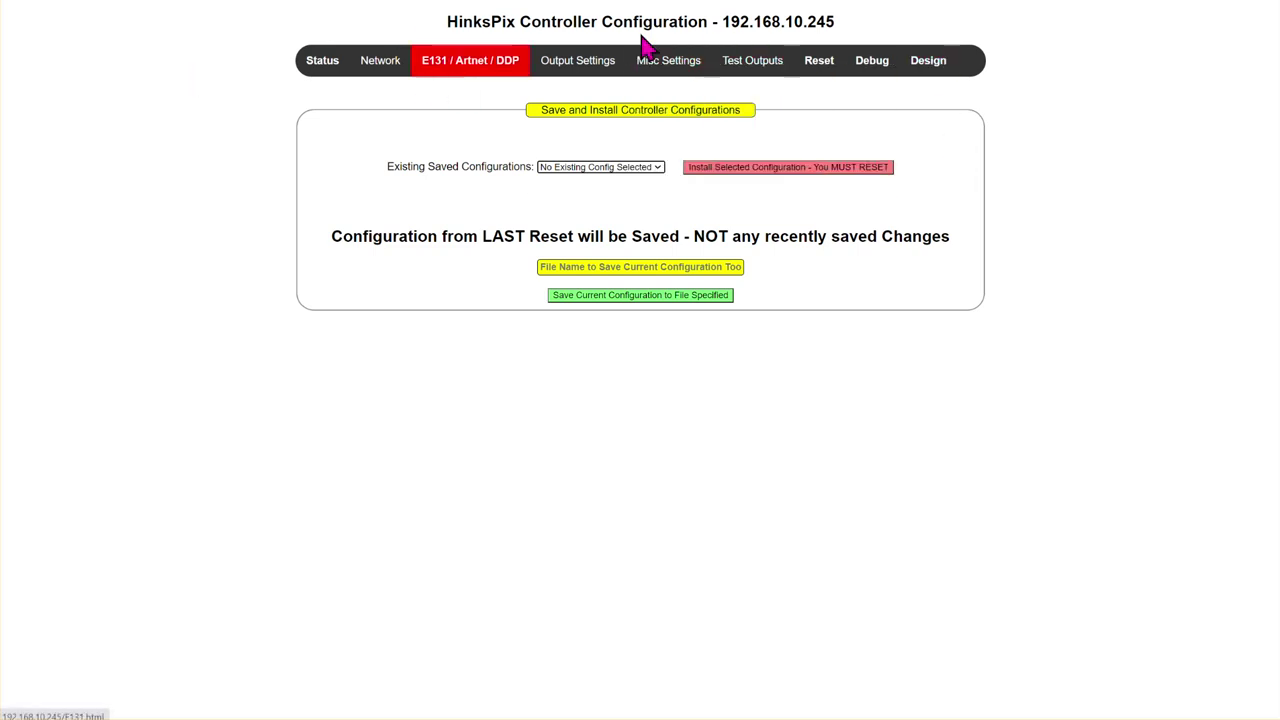
Step: Open the controller's status and then its design page, and name the new design TEST9
left_click(325, 62)
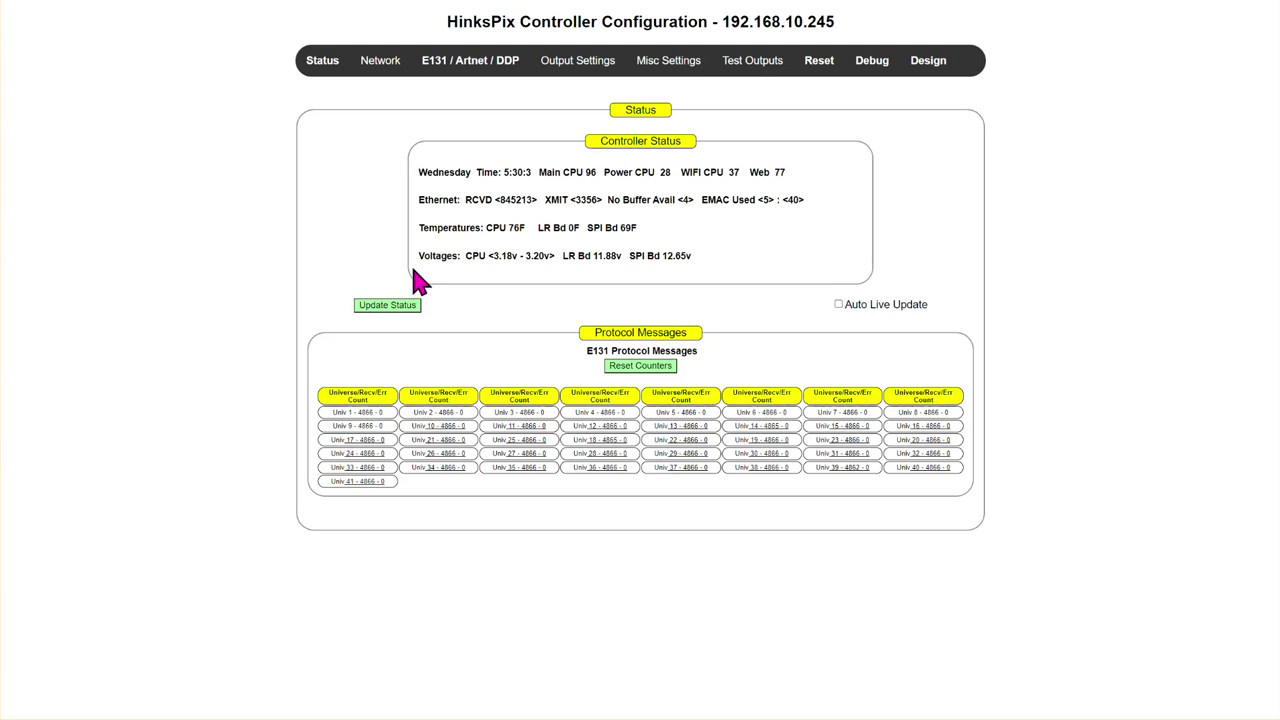
left_click(926, 78)
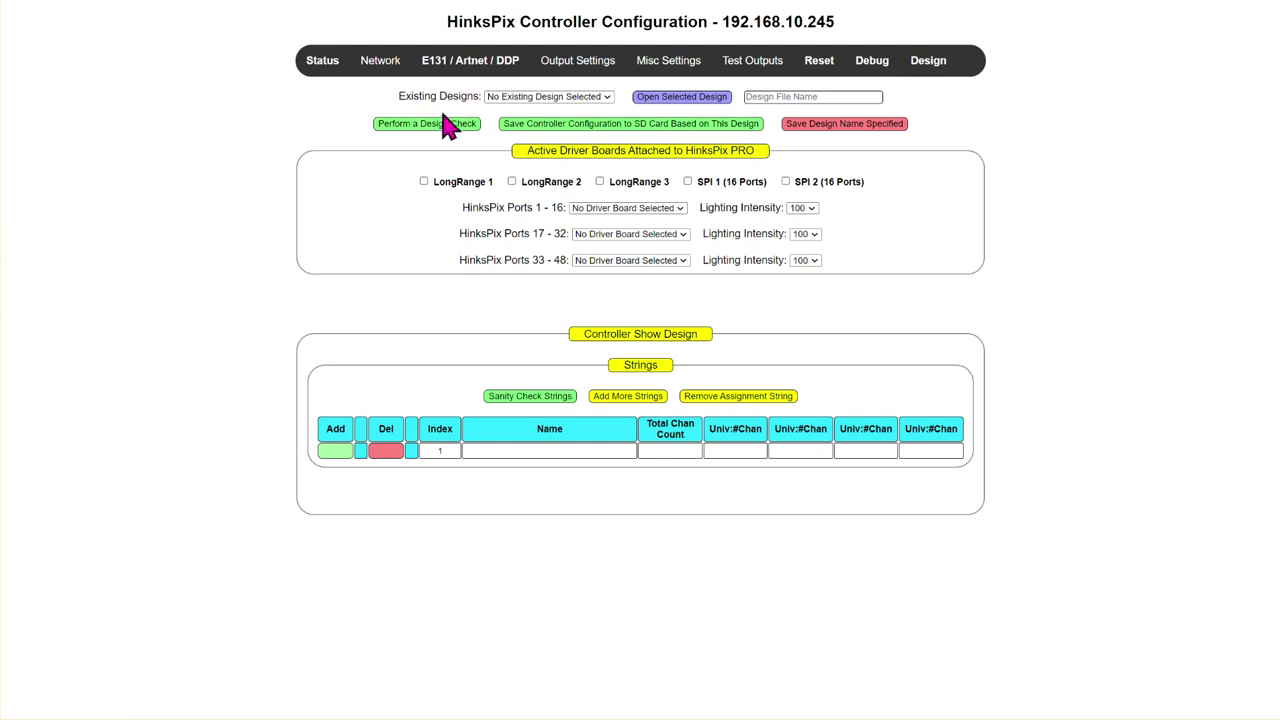
left_click(830, 97)
key("ctrl+a")
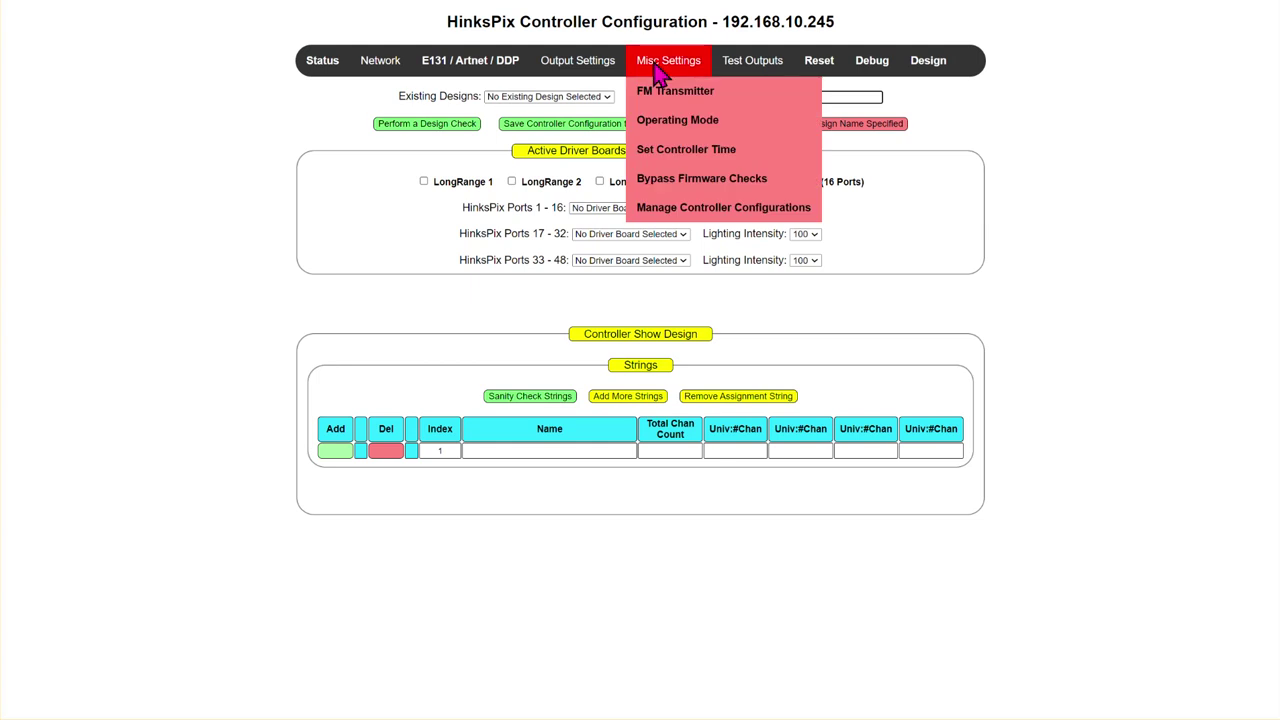
mouse_move(605, 70)
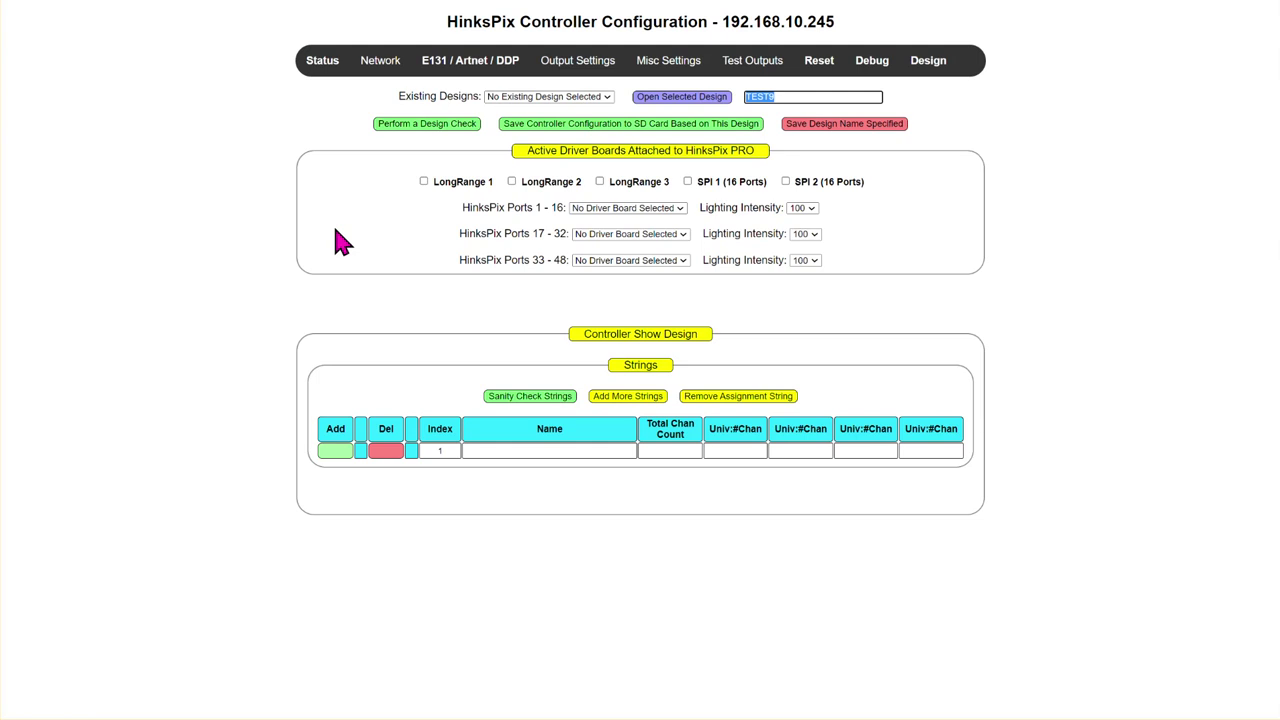
Step: Examine the SPI output configuration for ports 17 - 32
mouse_move(577, 60)
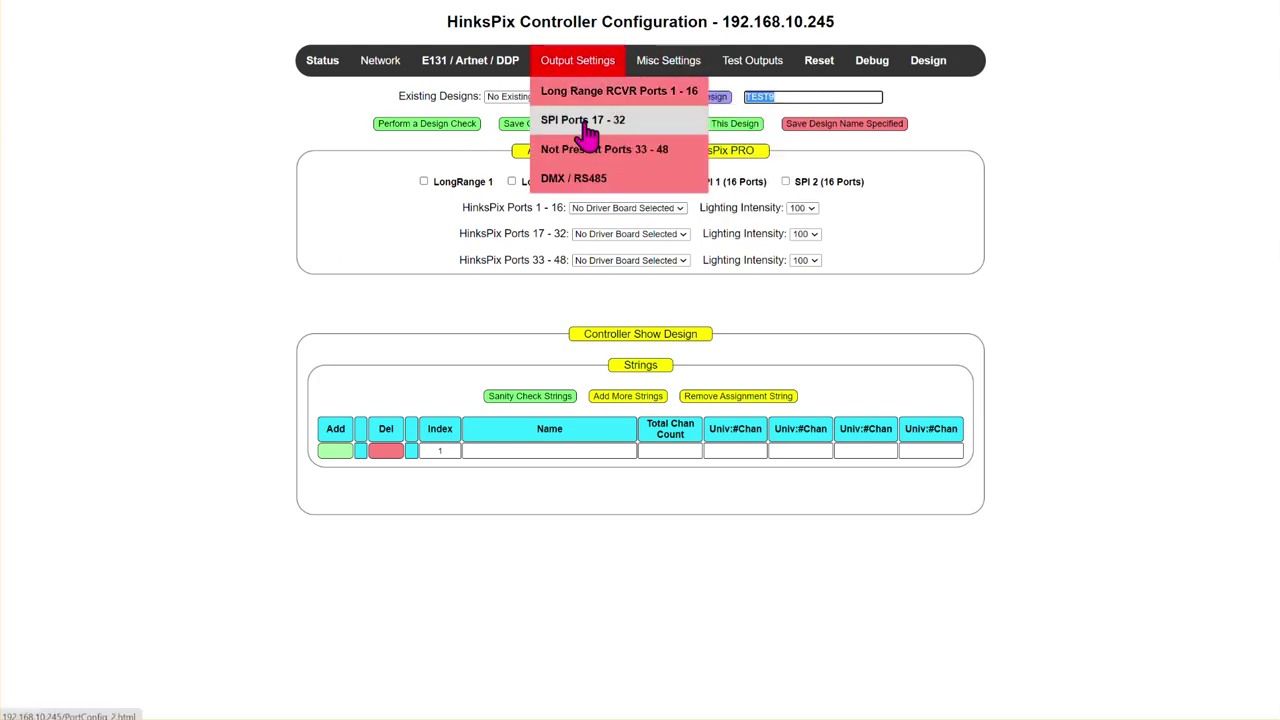
left_click(586, 135)
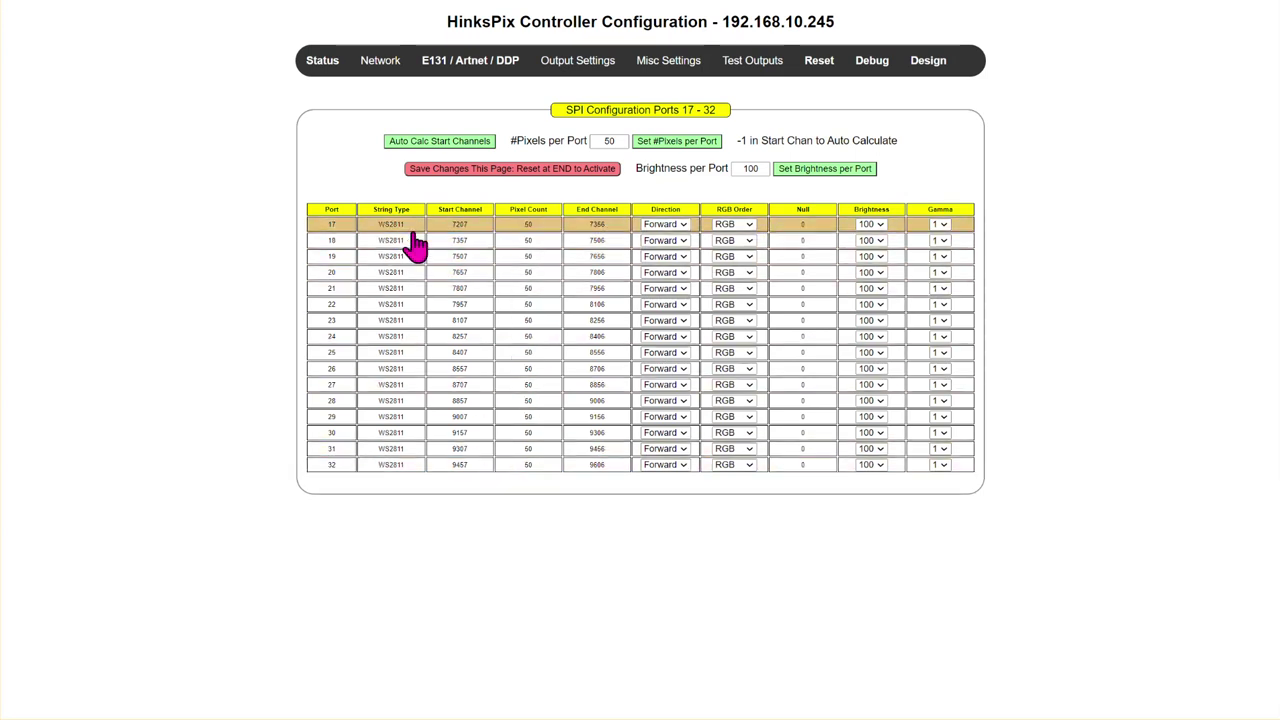
mouse_move(750, 60)
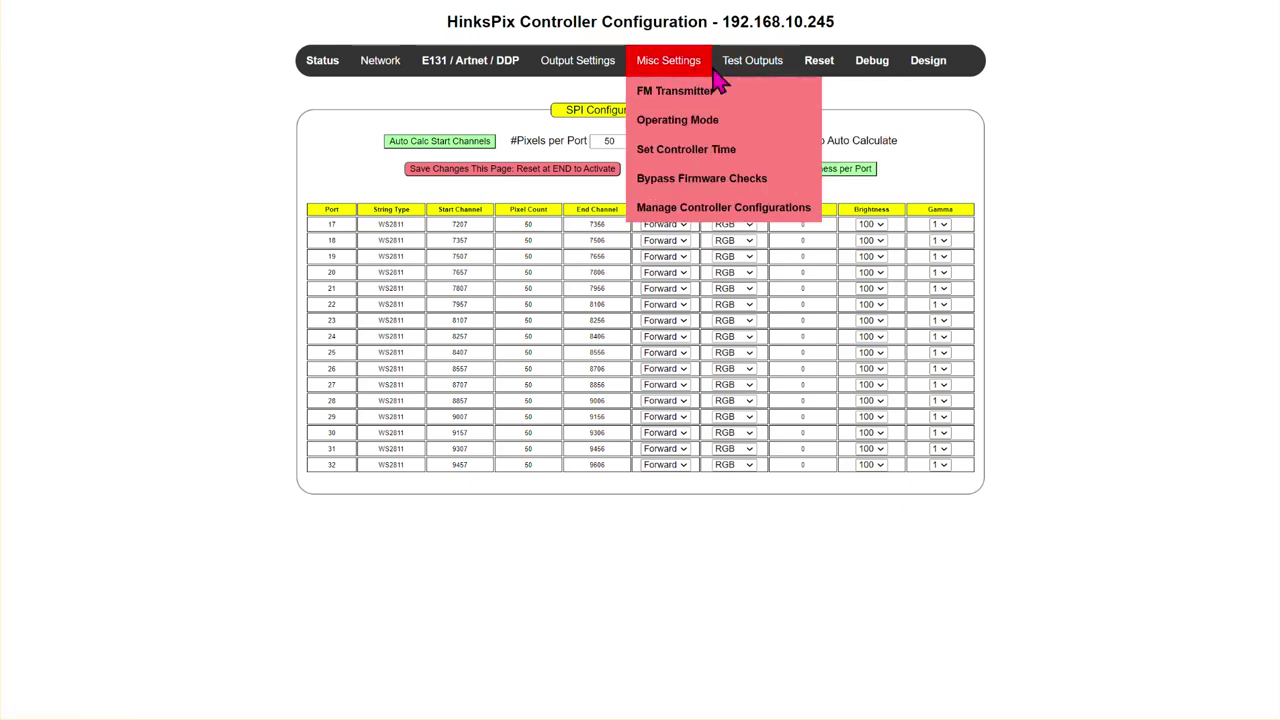
Step: Return to the TEST9 design and activate the SPI 1 (16 Ports) driver board
left_click(932, 72)
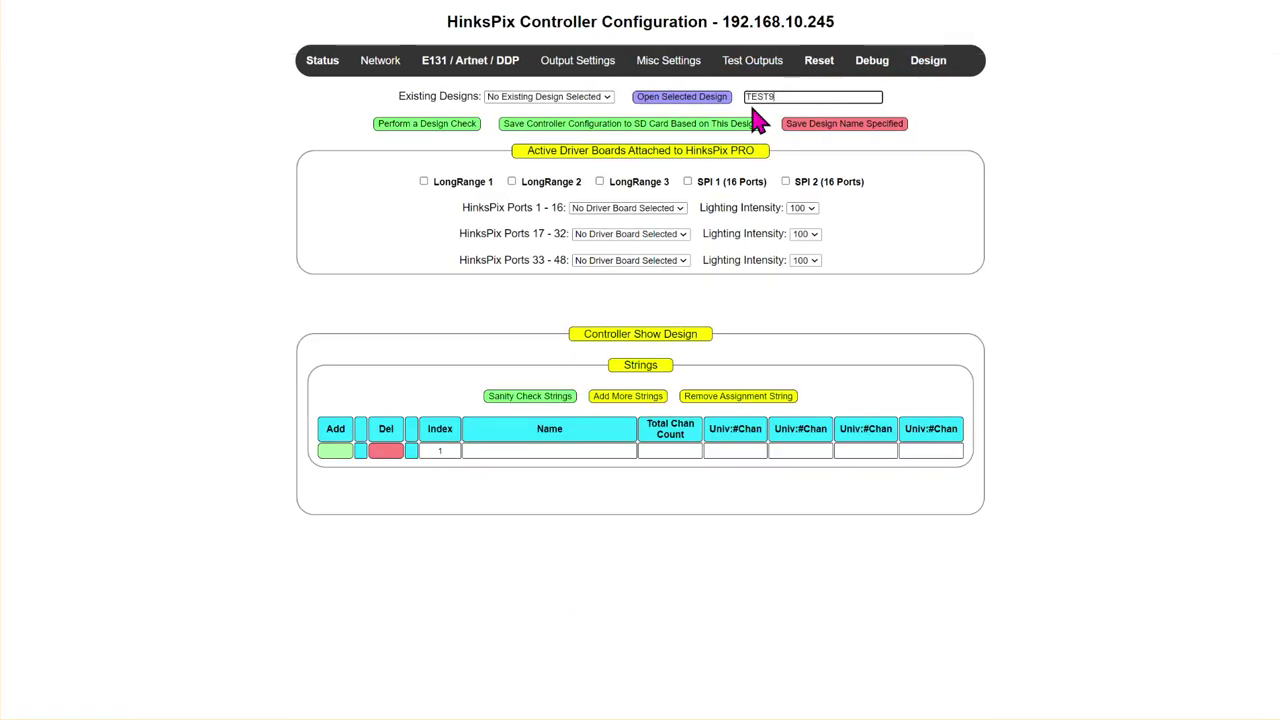
left_click(685, 189)
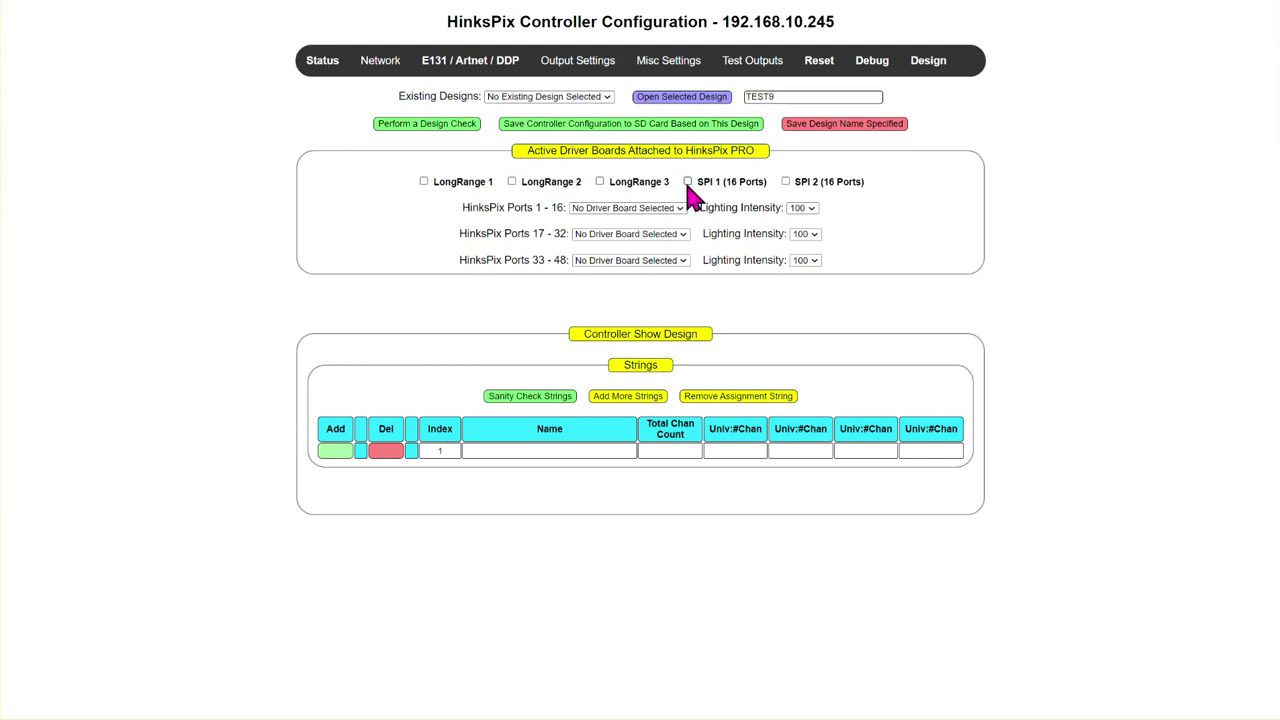
left_click(687, 184)
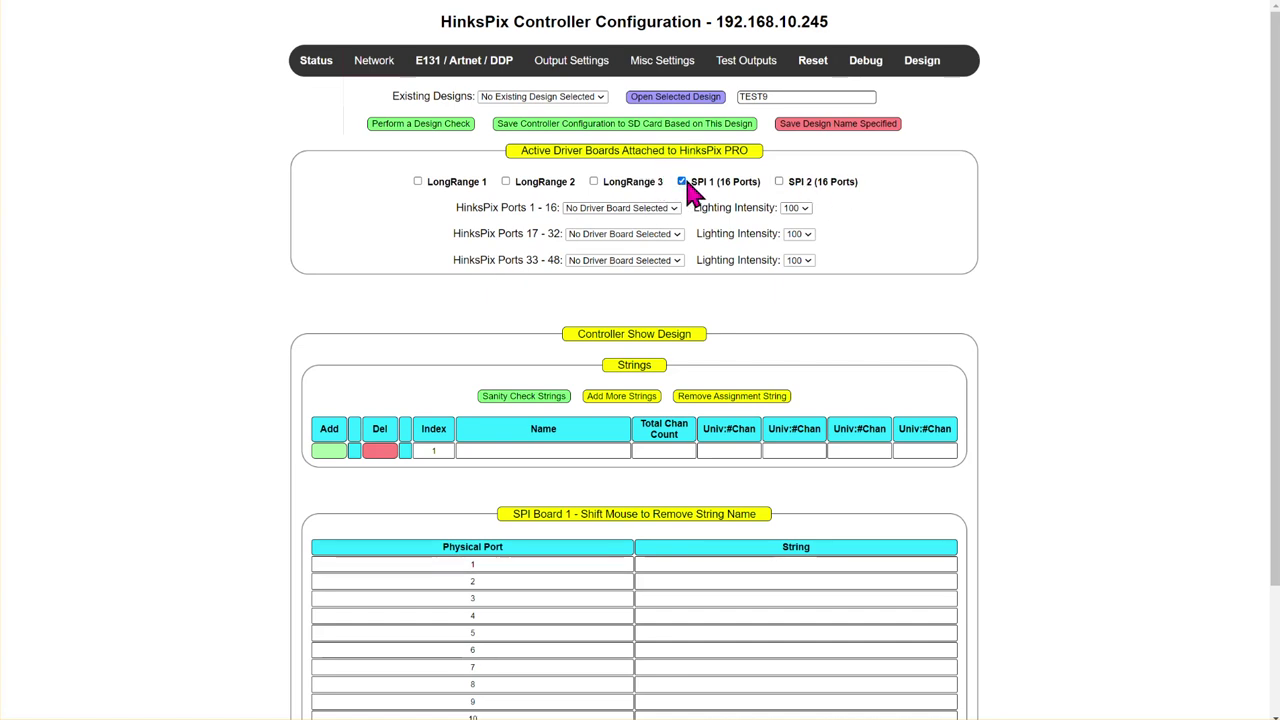
mouse_move(665, 72)
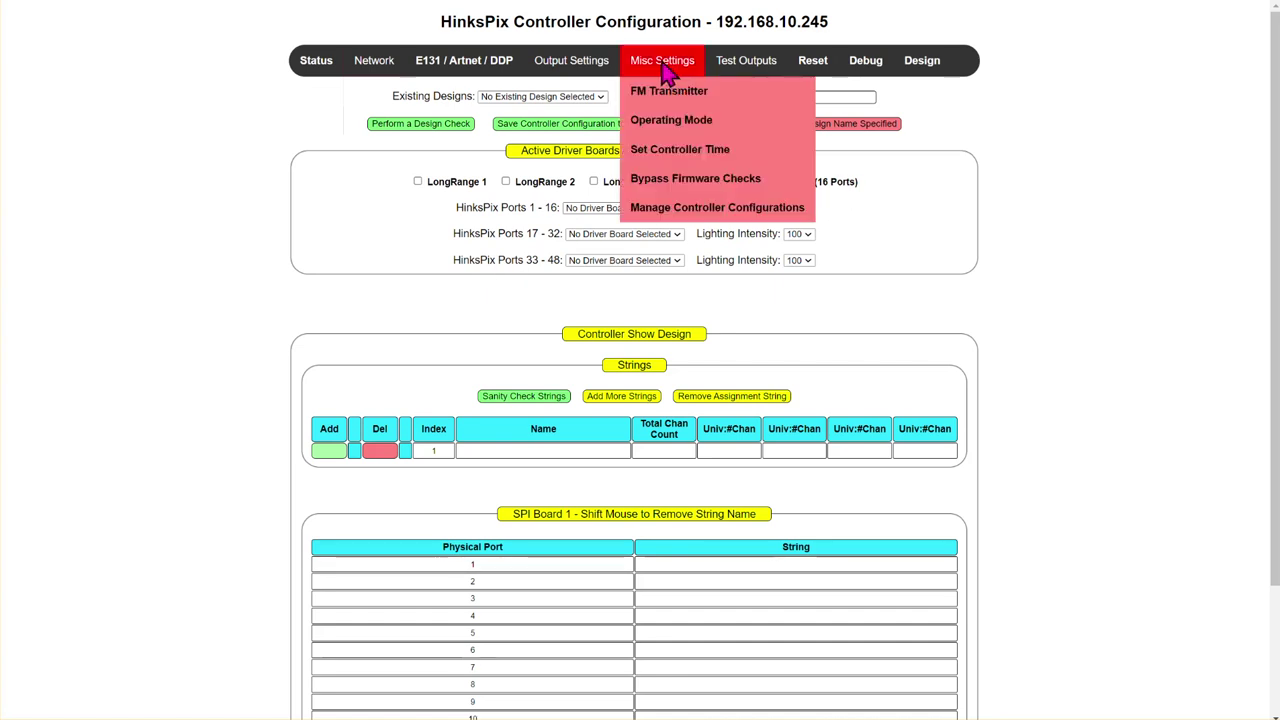
mouse_move(586, 63)
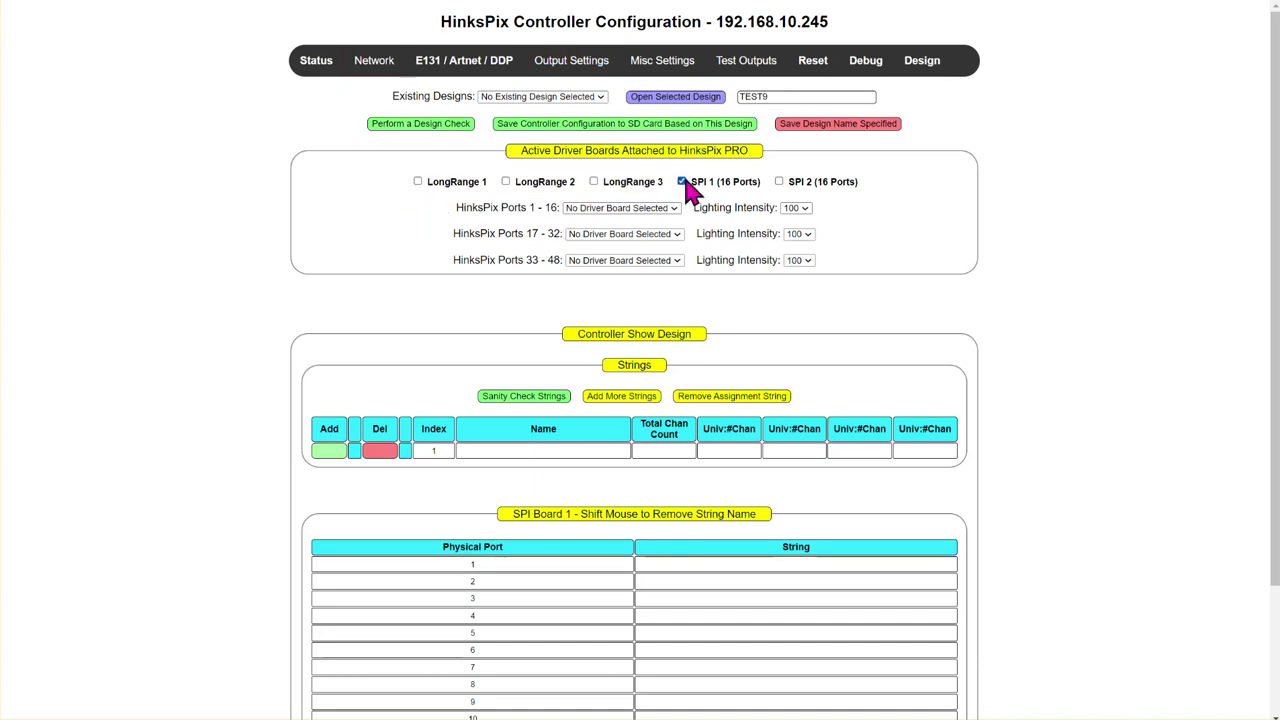
left_click(682, 182)
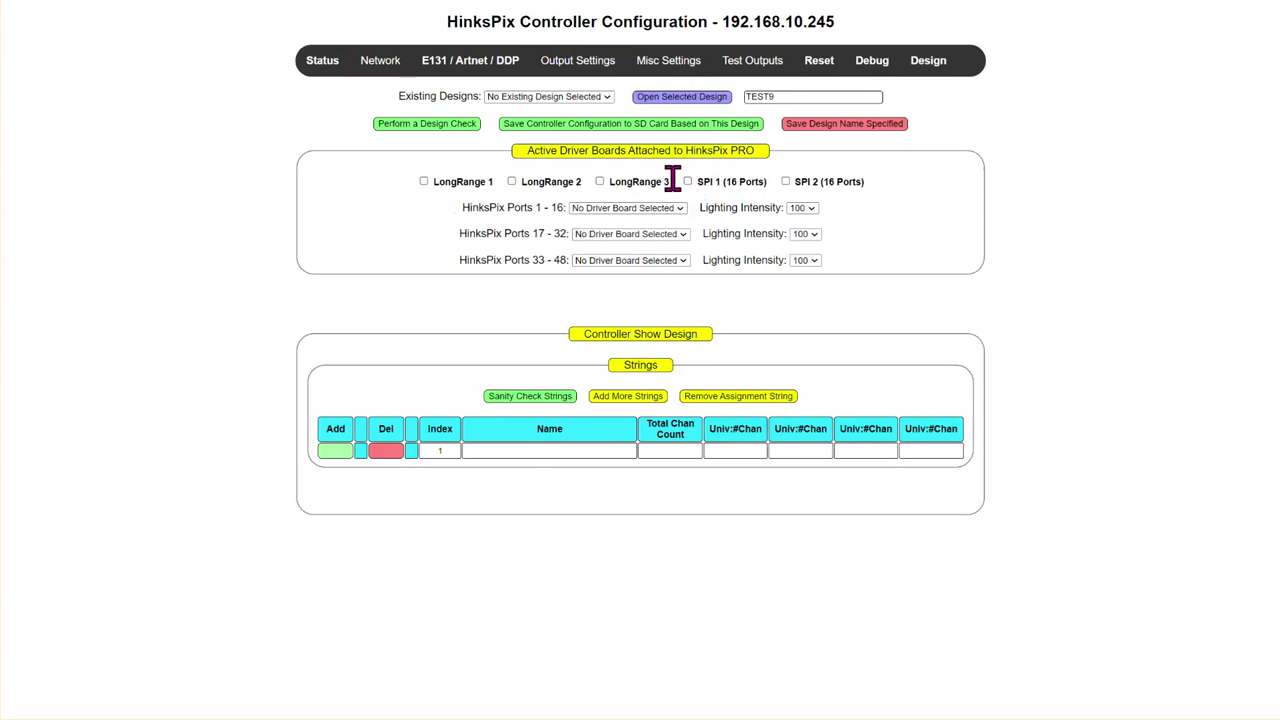
left_click(688, 182)
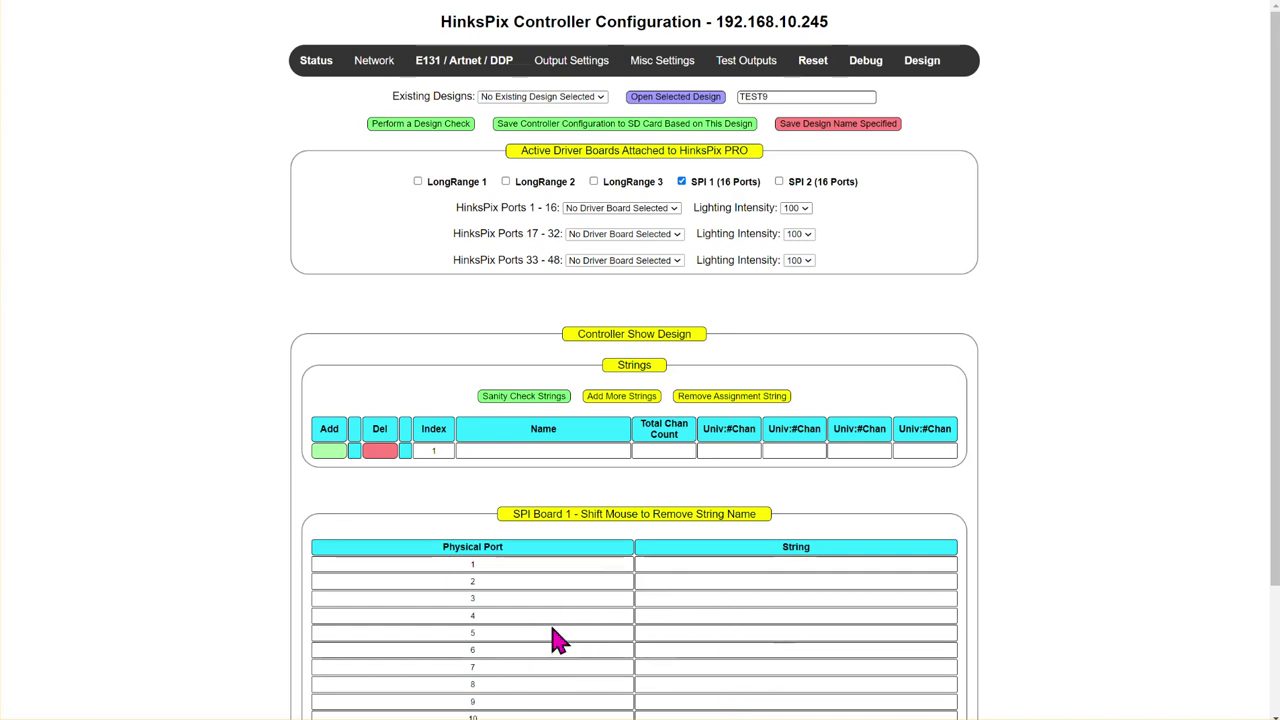
Step: Set the driver board for HinksPix Ports 17 - 32 to SPI 1 and check the SPI Board 1 port table
left_click(603, 236)
left_click(578, 291)
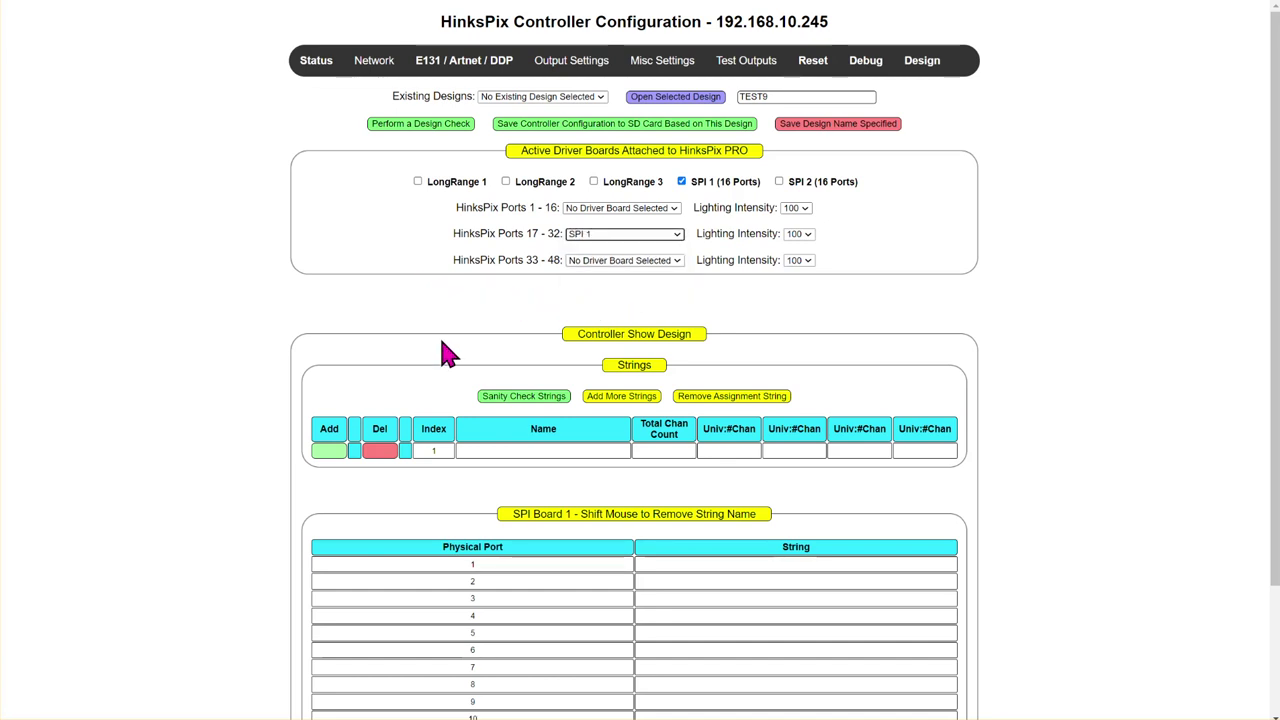
scroll(580, 390, "down", 2)
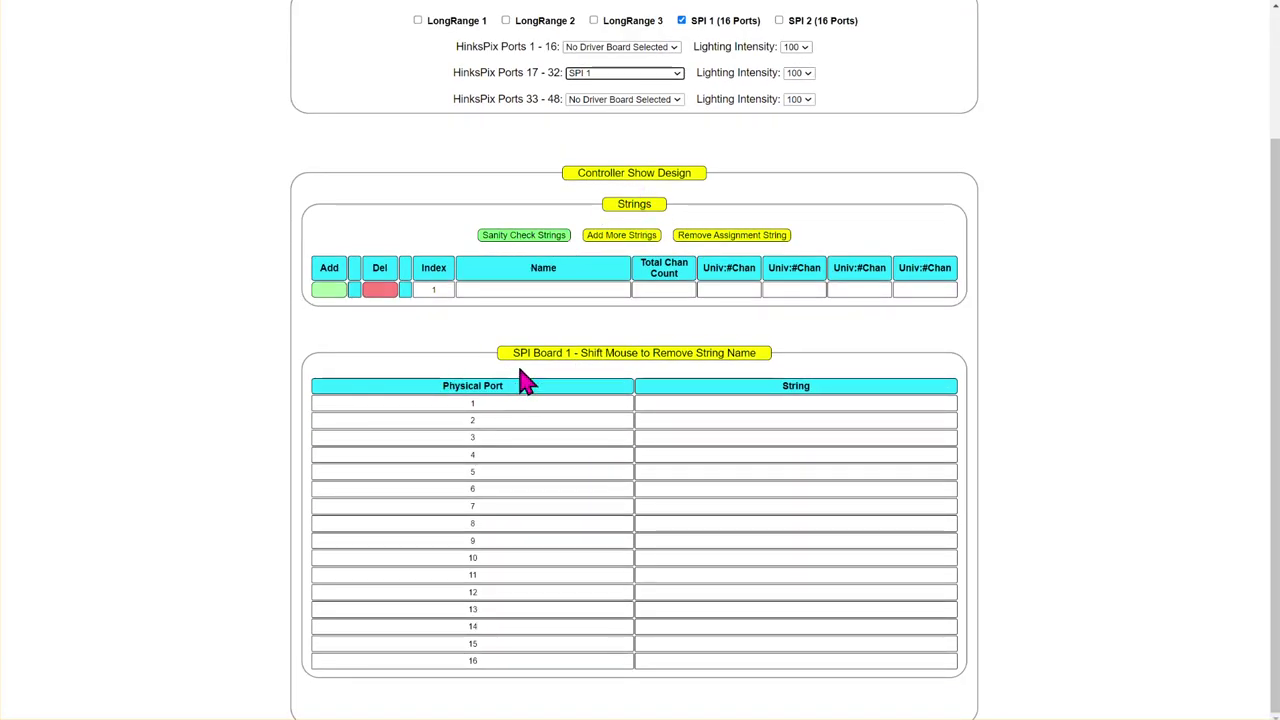
left_click_drag(514, 353, 710, 352)
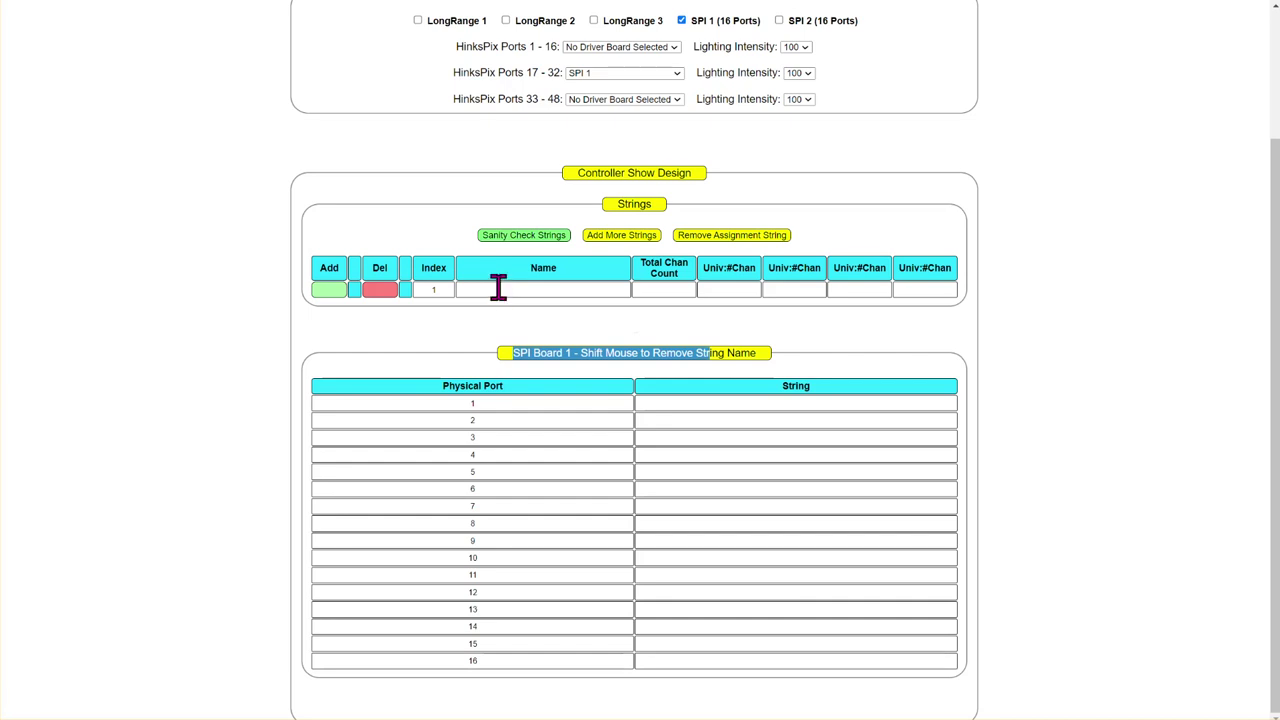
Step: Extend the strings table to 17 rows and name the first string MegaTree Output 1
left_click(603, 244)
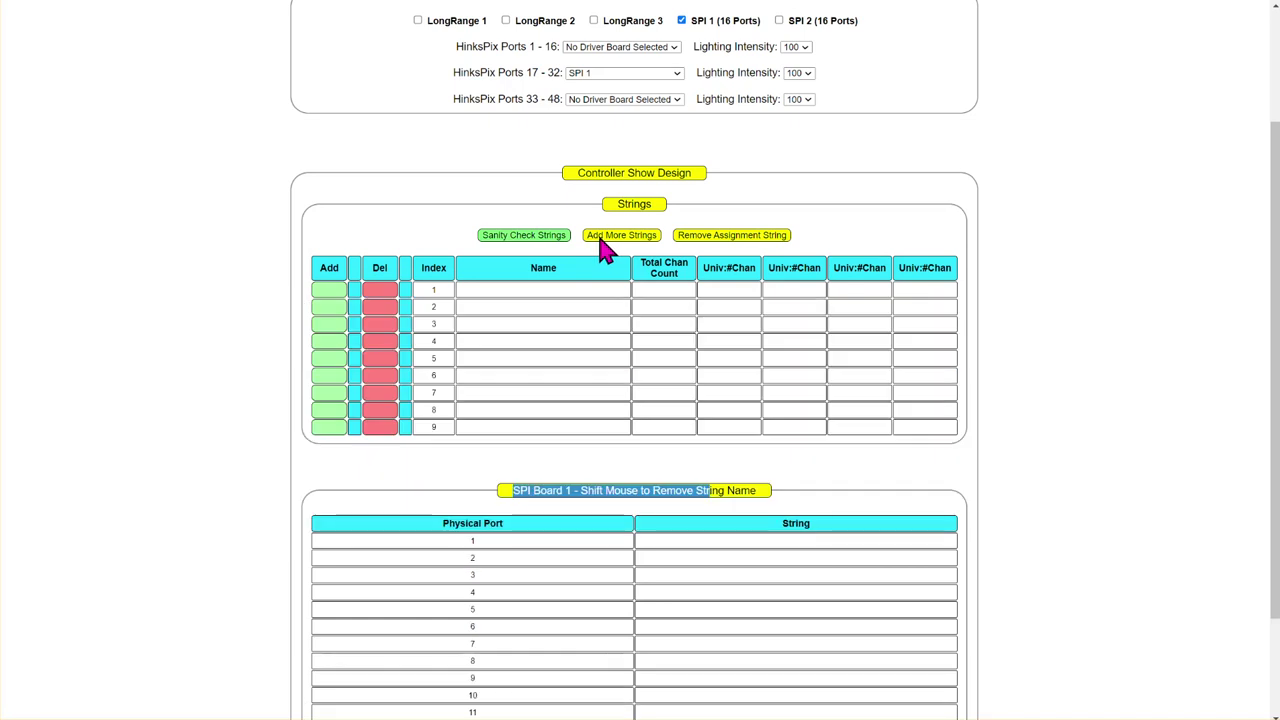
left_click(603, 244)
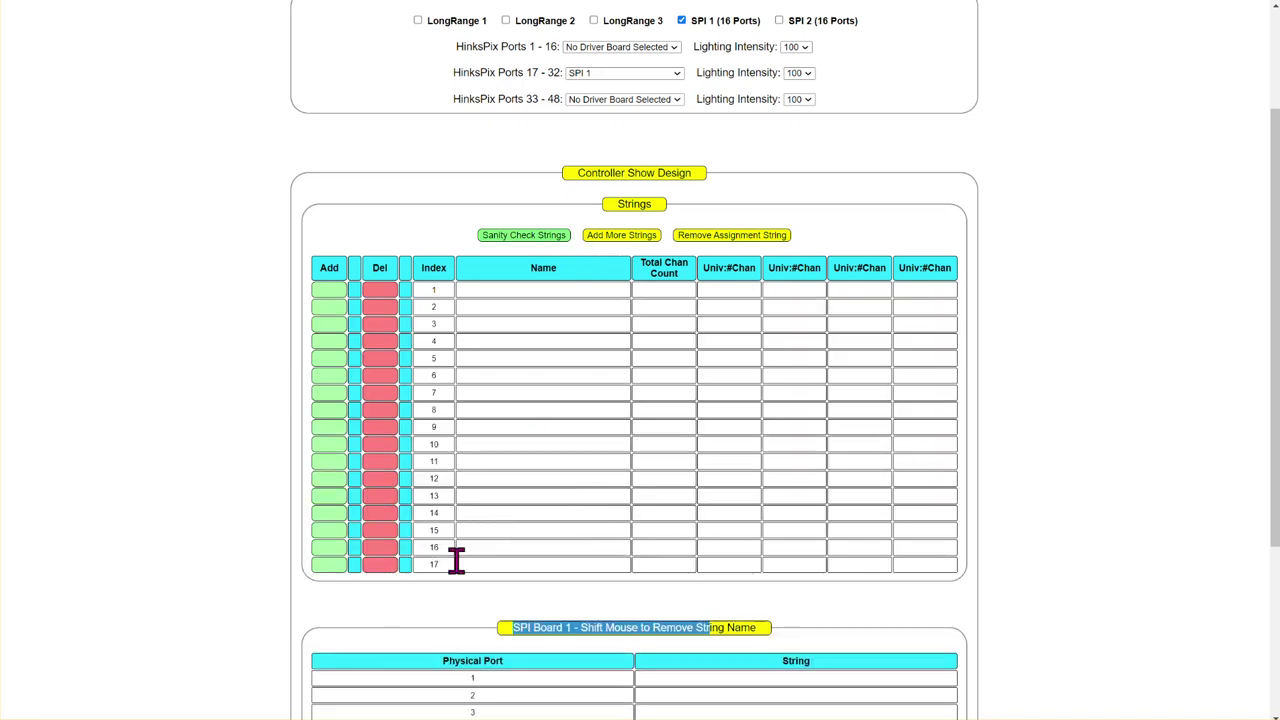
left_click(531, 290)
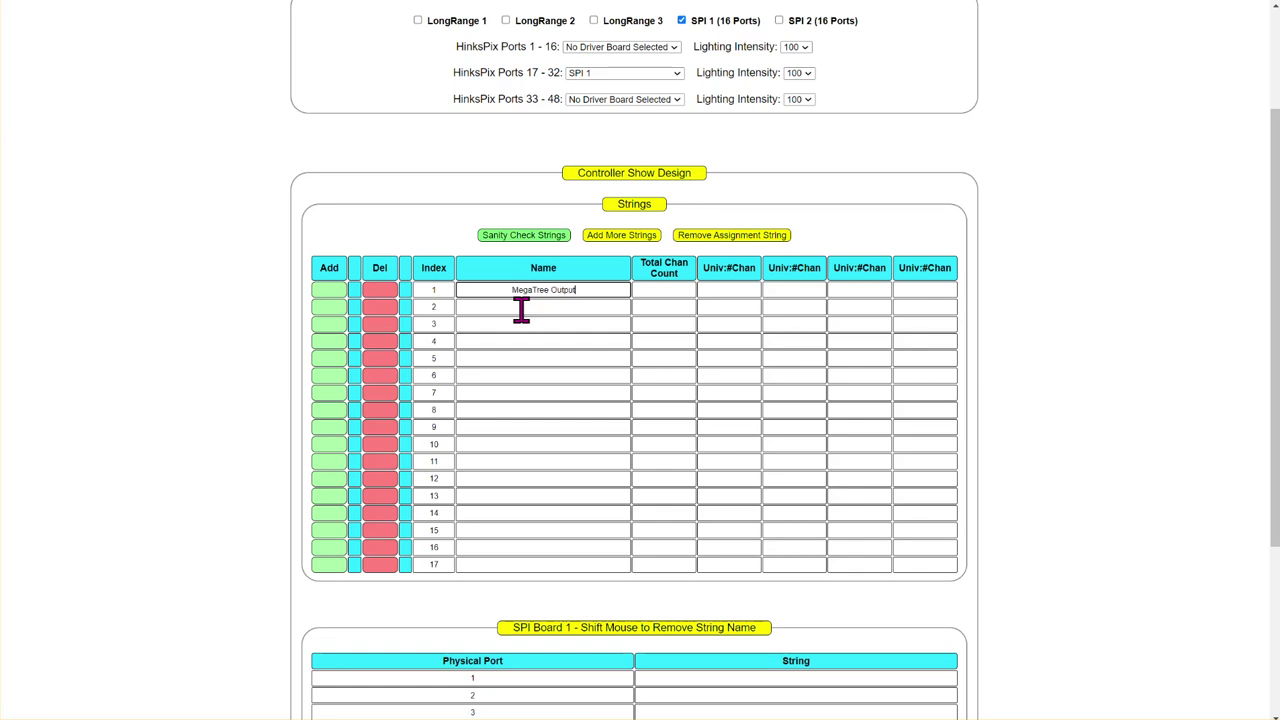
Step: Give the first string universe and channels 1:150, and fill in the following strings through MegaTree Output 16 with 16:150
left_click(727, 292)
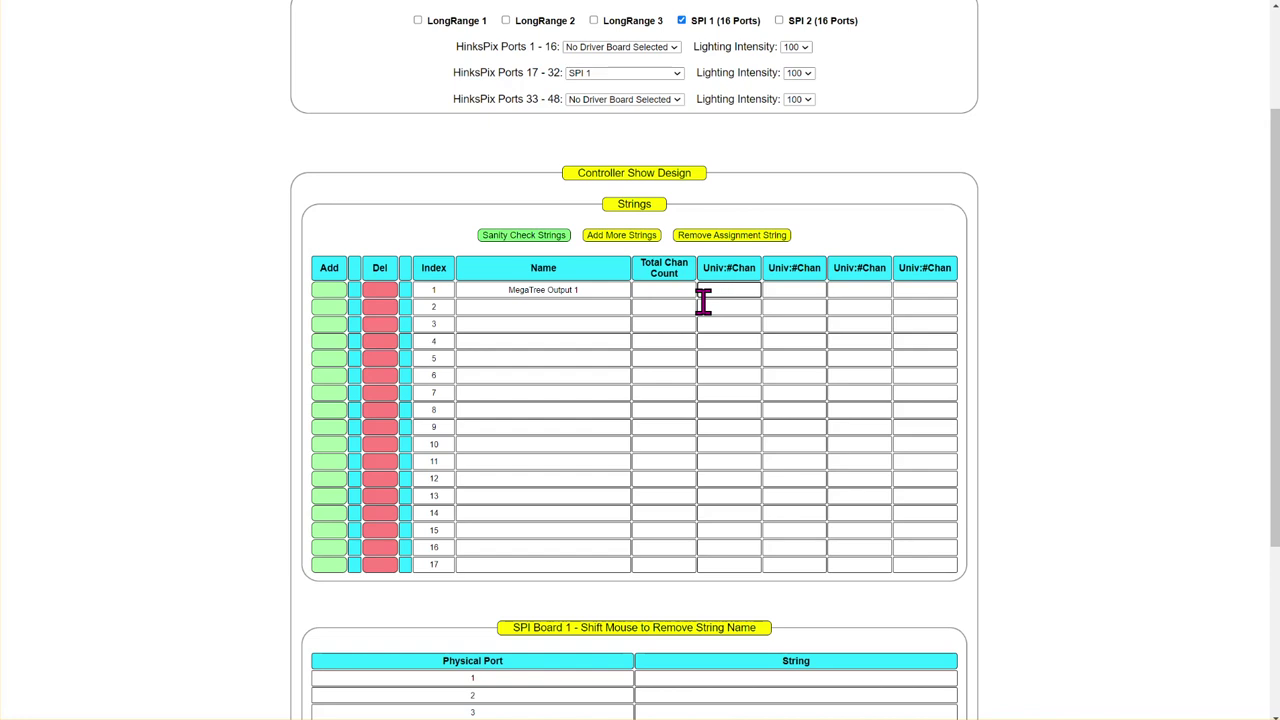
type("1")
type(":150")
left_click_drag(704, 268, 729, 268)
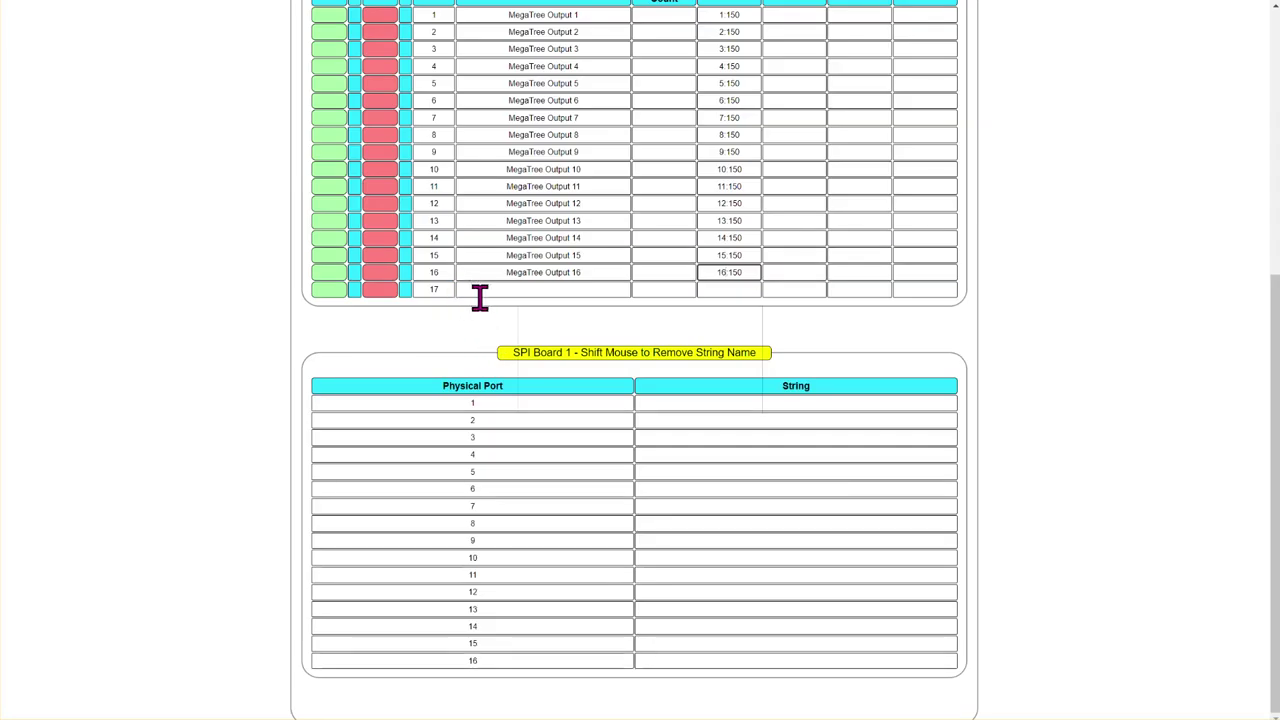
Step: Review the string names, their universe and channel columns, and the empty physical port table of SPI Board 1
scroll(480, 297, "up", 3)
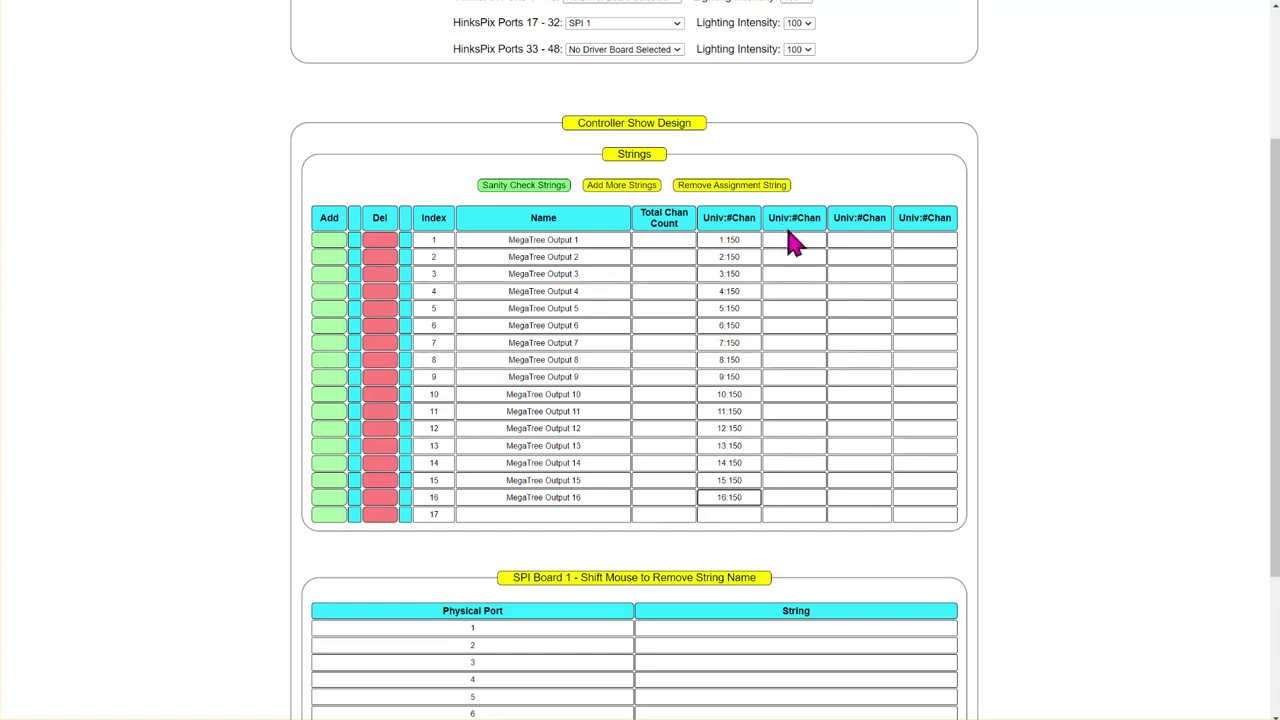
left_click_drag(793, 215, 951, 229)
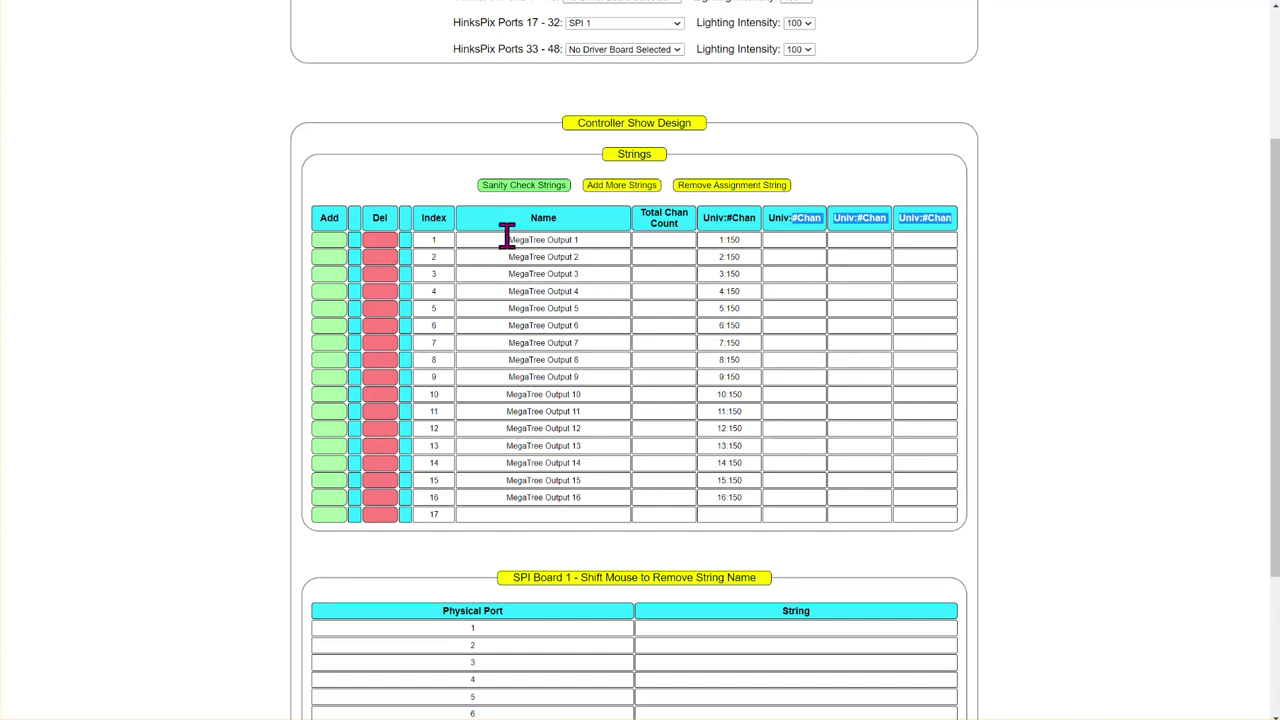
left_click(712, 238)
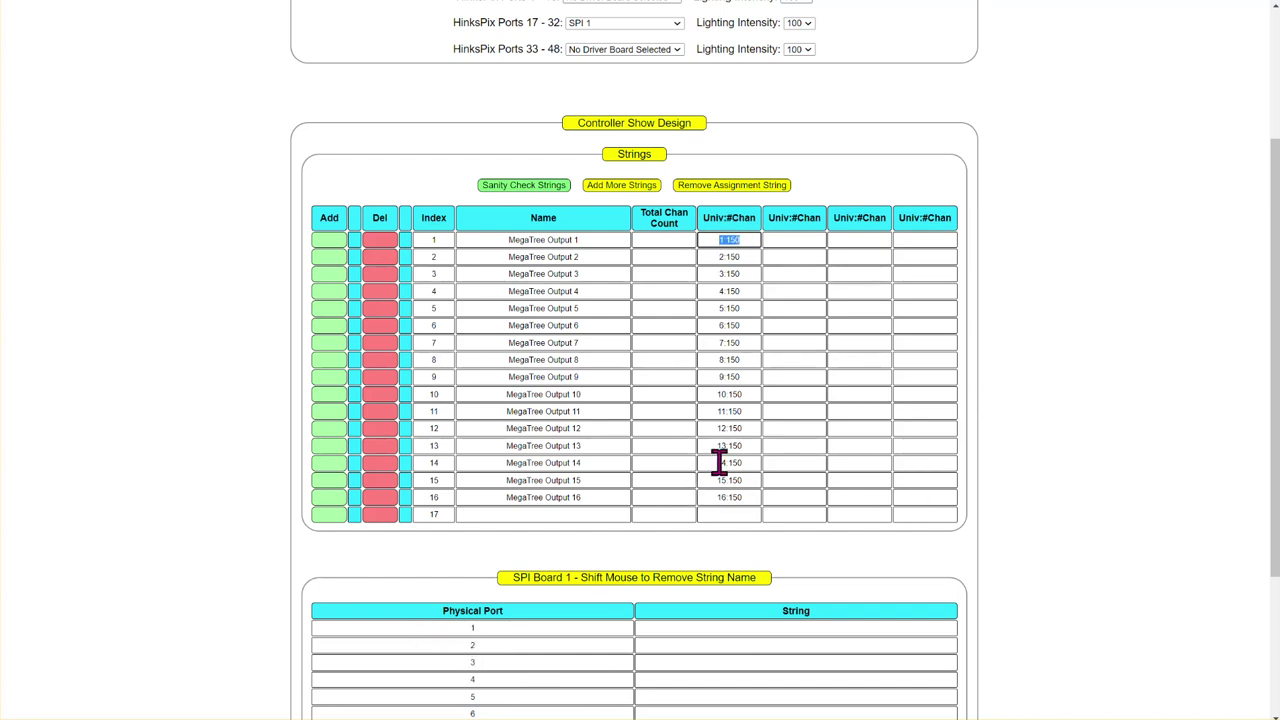
scroll(718, 450, "down", 2)
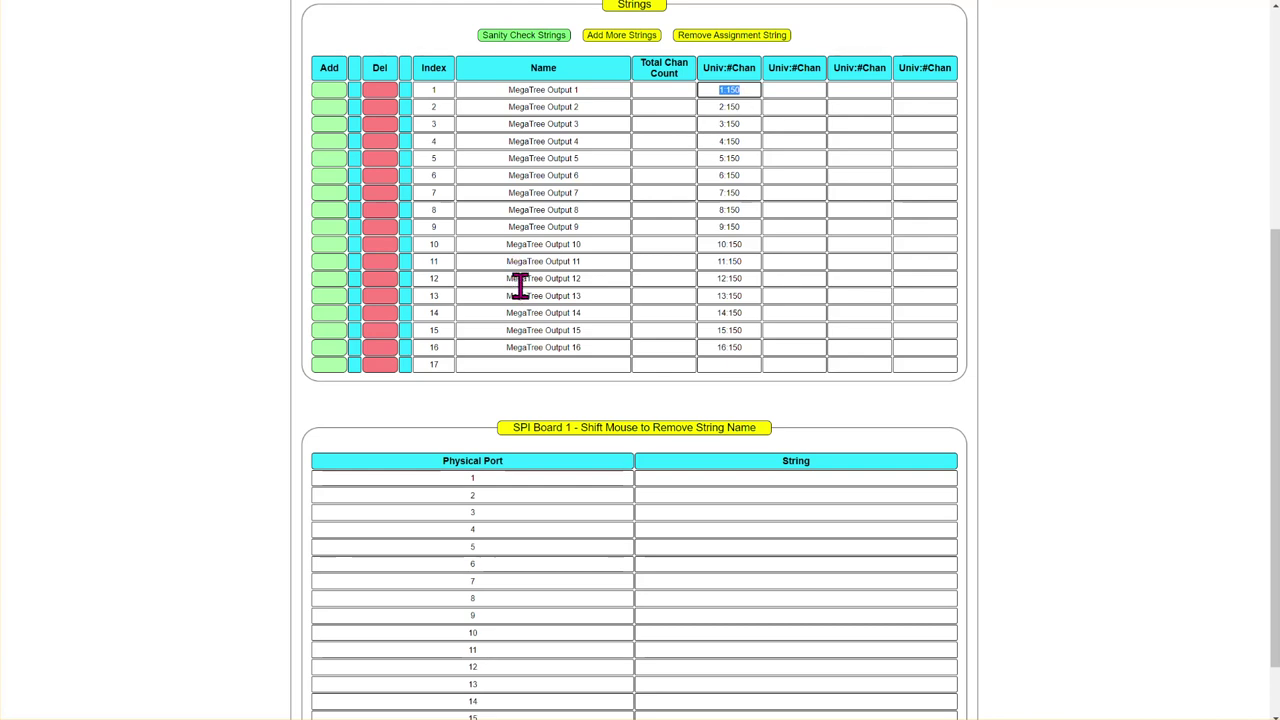
scroll(505, 462, "down", 1)
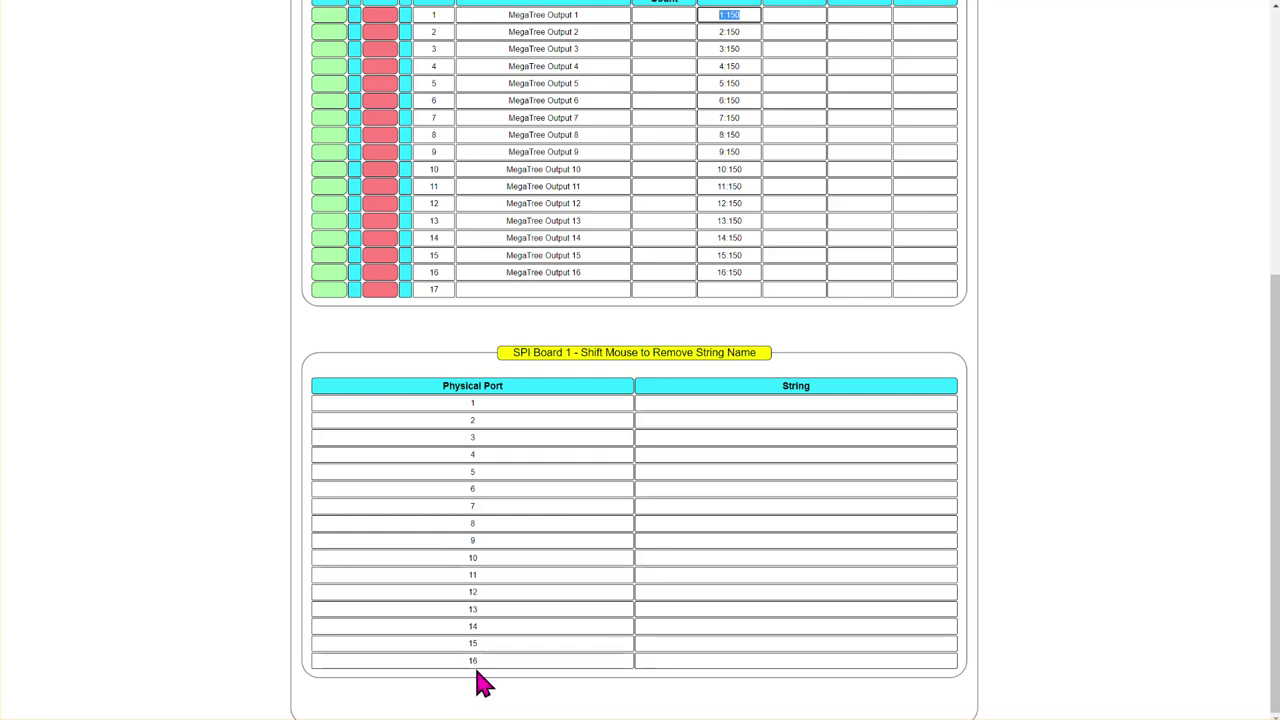
scroll(484, 684, "up", 6)
mouse_move(662, 62)
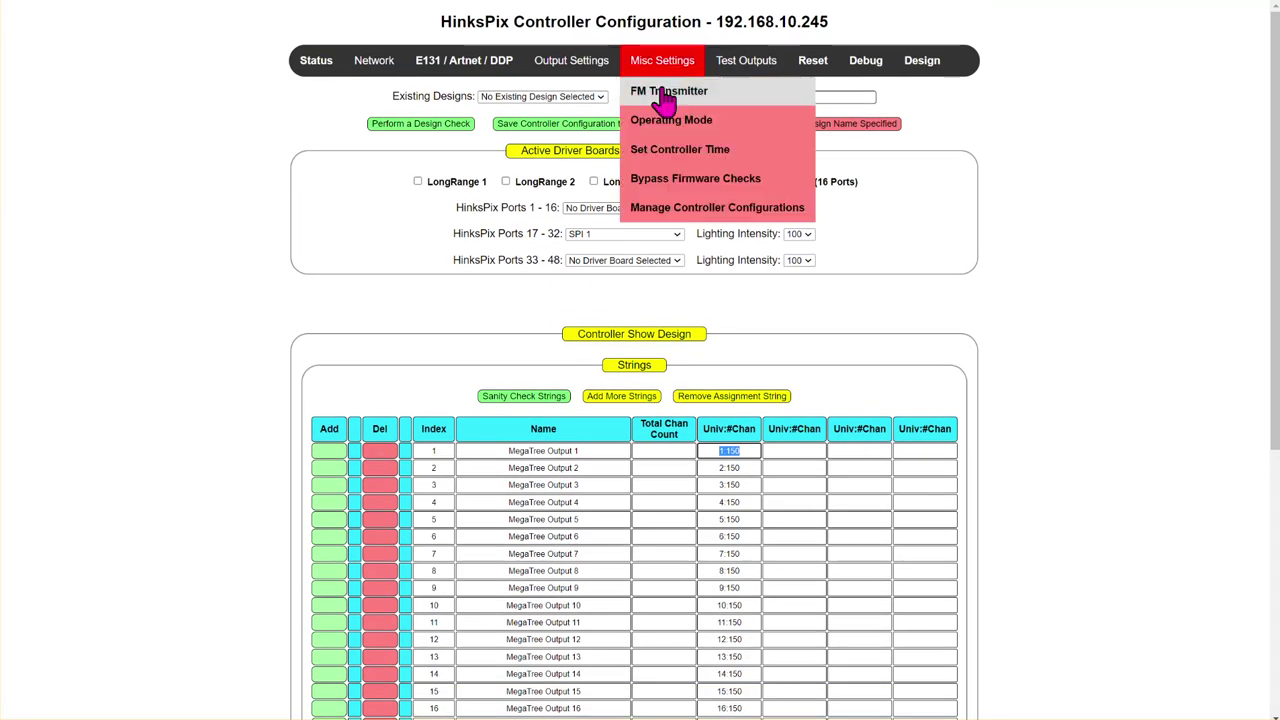
mouse_move(571, 62)
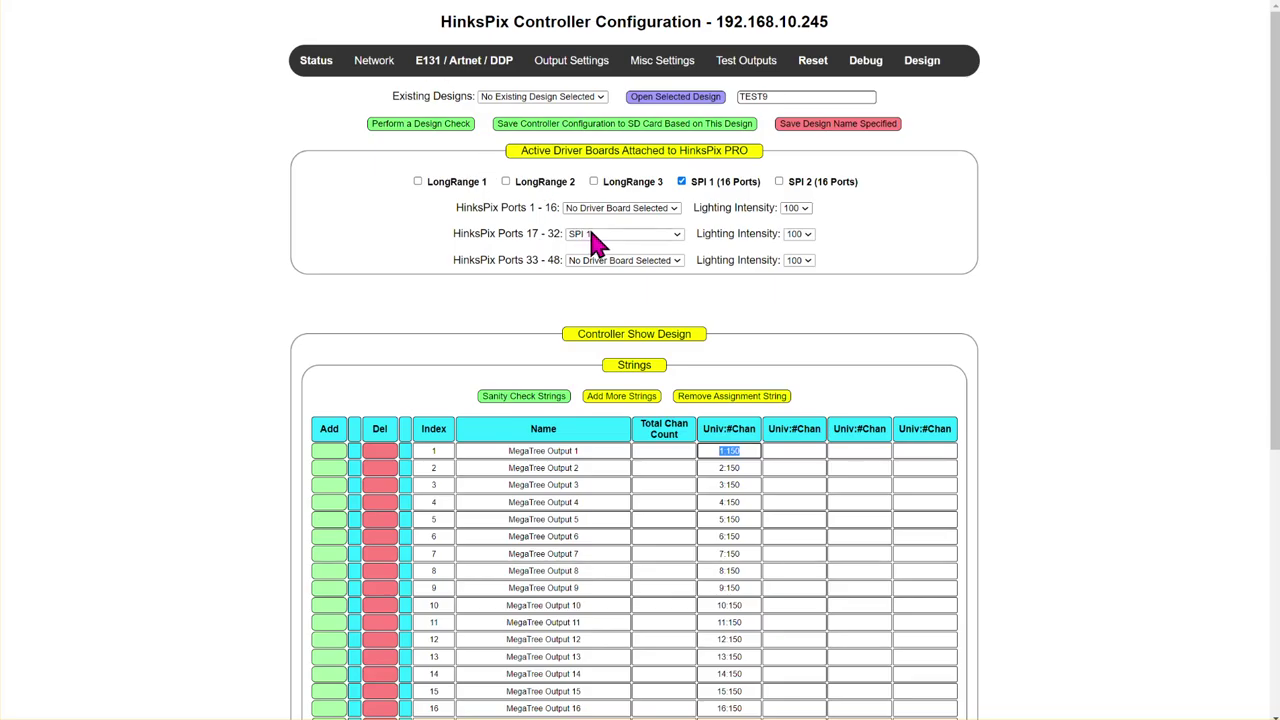
Step: Assign strings MegaTree Output 1 to 16 in order to physical ports 1 to 16 of SPI Board 1
scroll(597, 246, "down", 5)
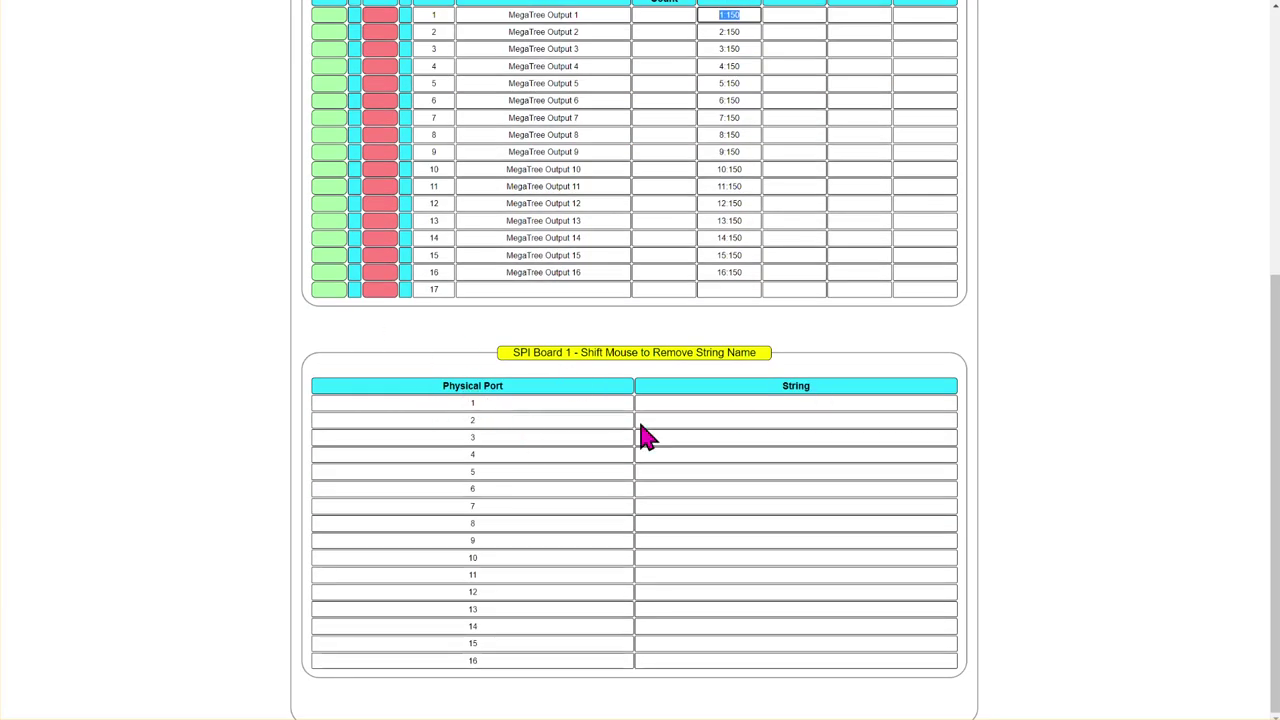
scroll(560, 440, "up", 2)
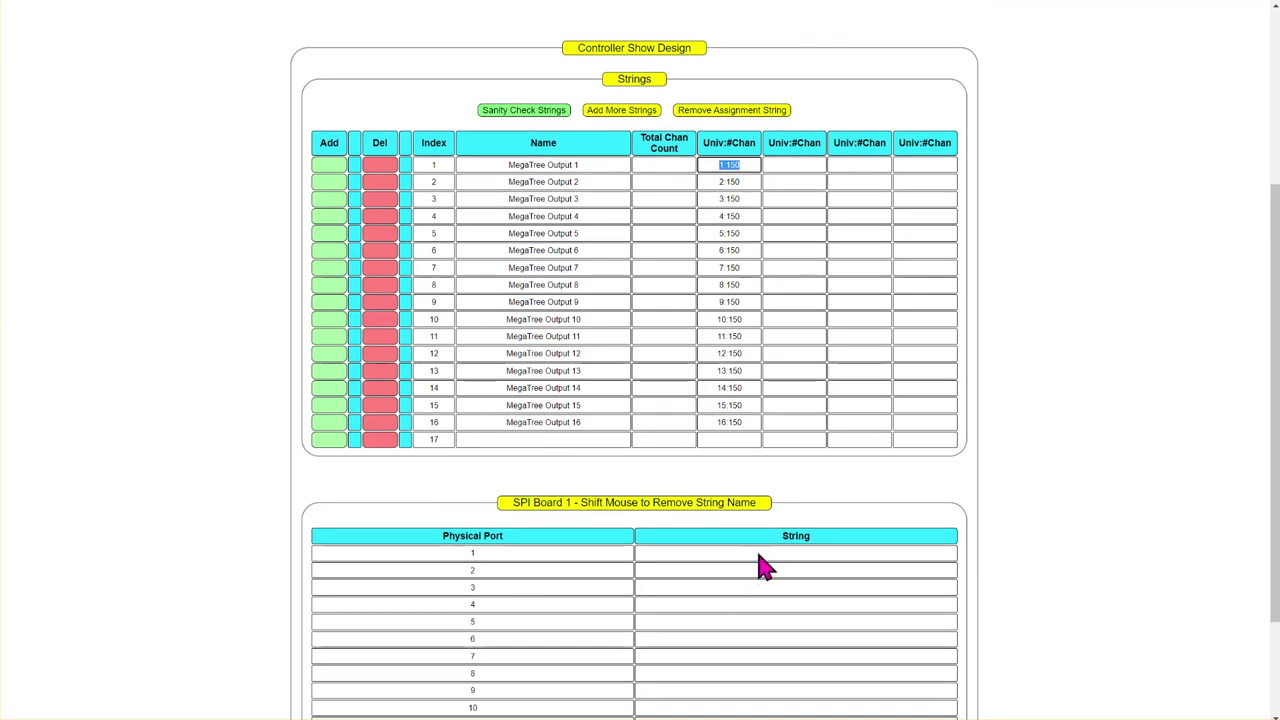
left_click(763, 556)
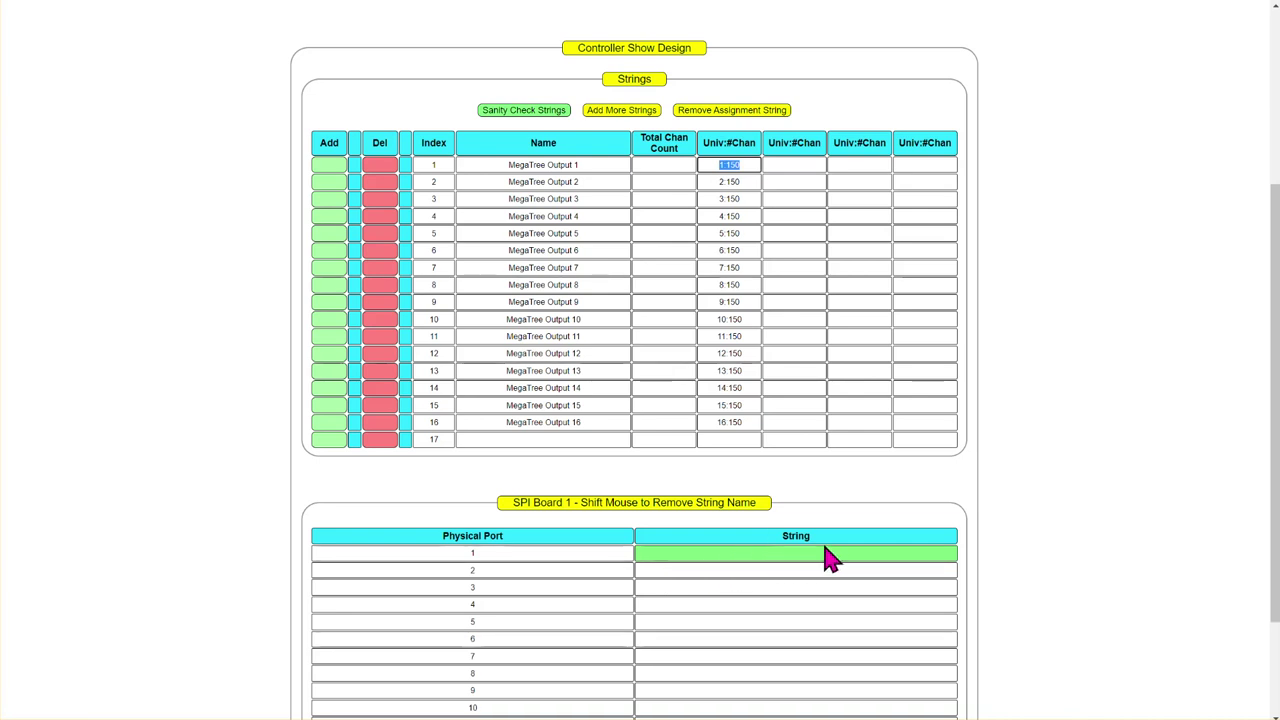
left_click(538, 165)
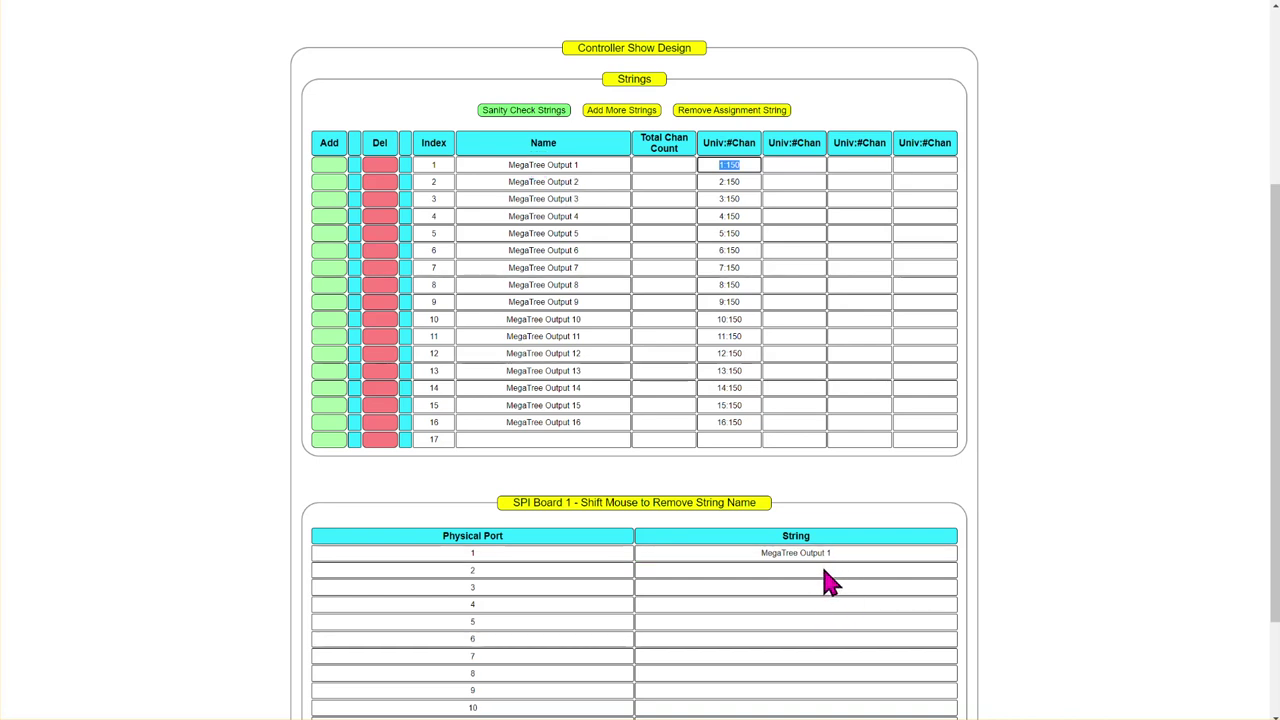
left_click(822, 570)
left_click(553, 182)
scroll(554, 500, "down", 2)
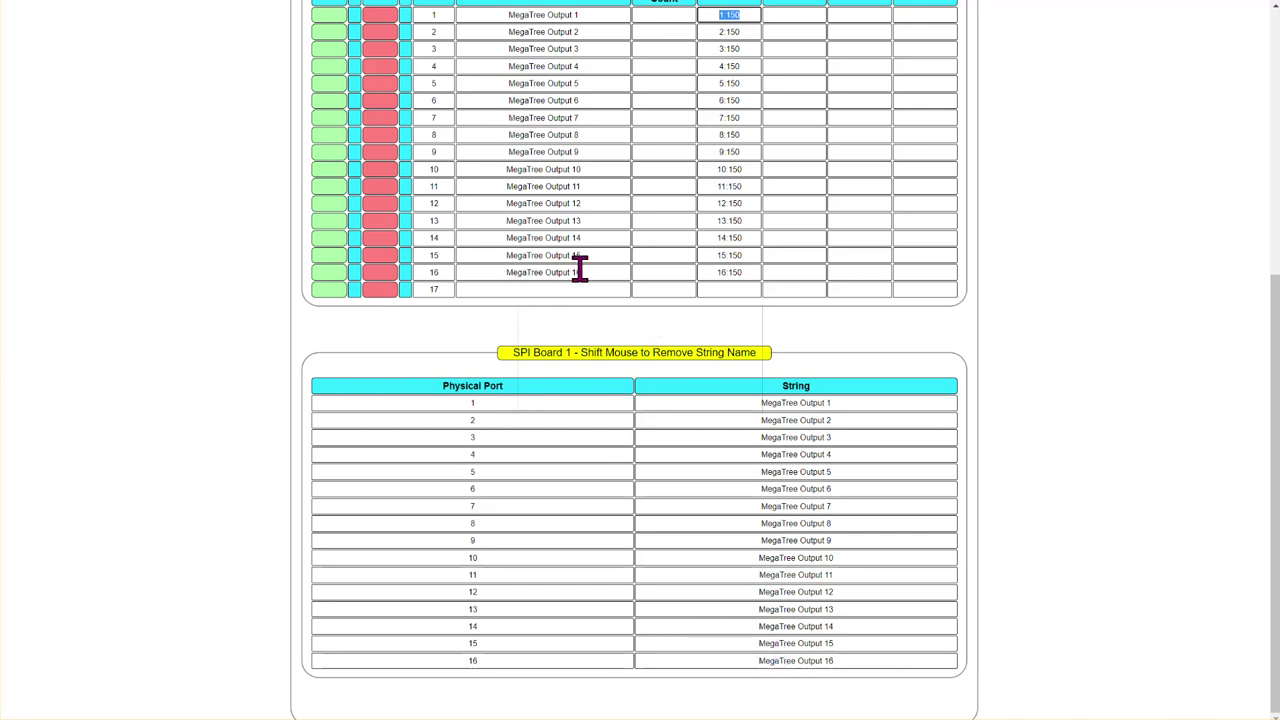
scroll(516, 295, "up", 3)
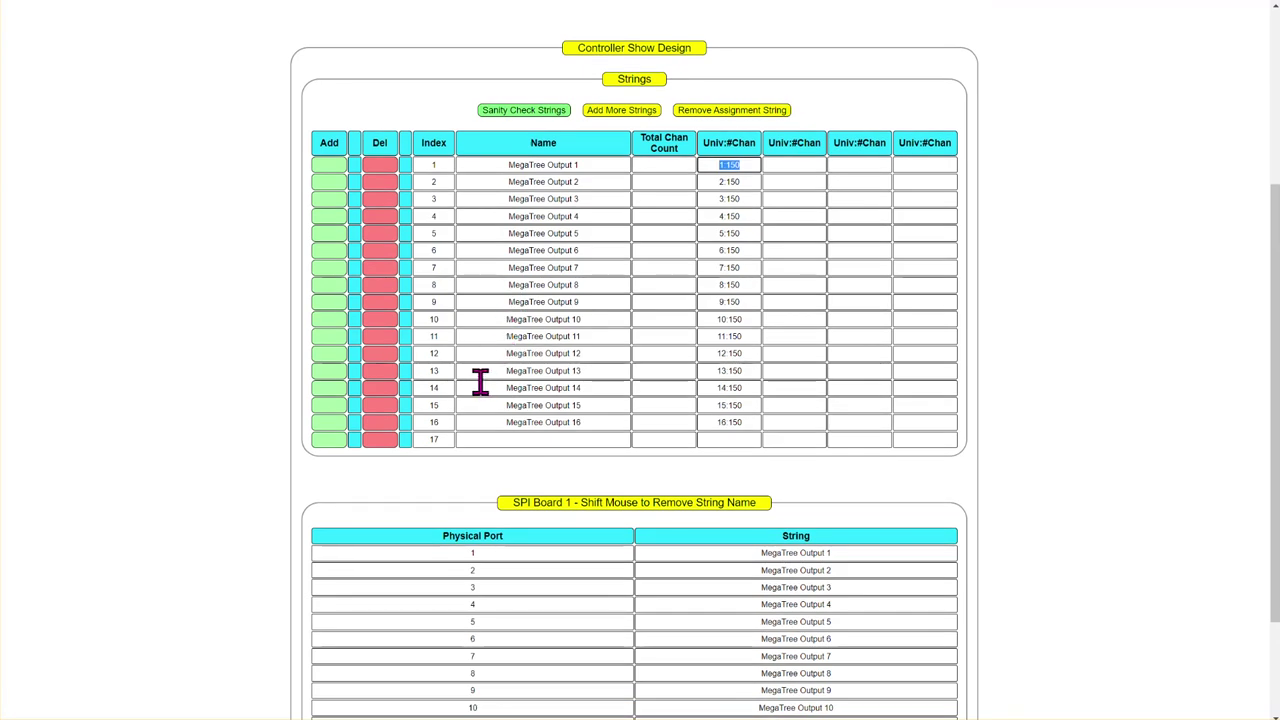
Step: Run the sanity check on the sixteen MegaTree strings and dismiss its report
left_click(495, 113)
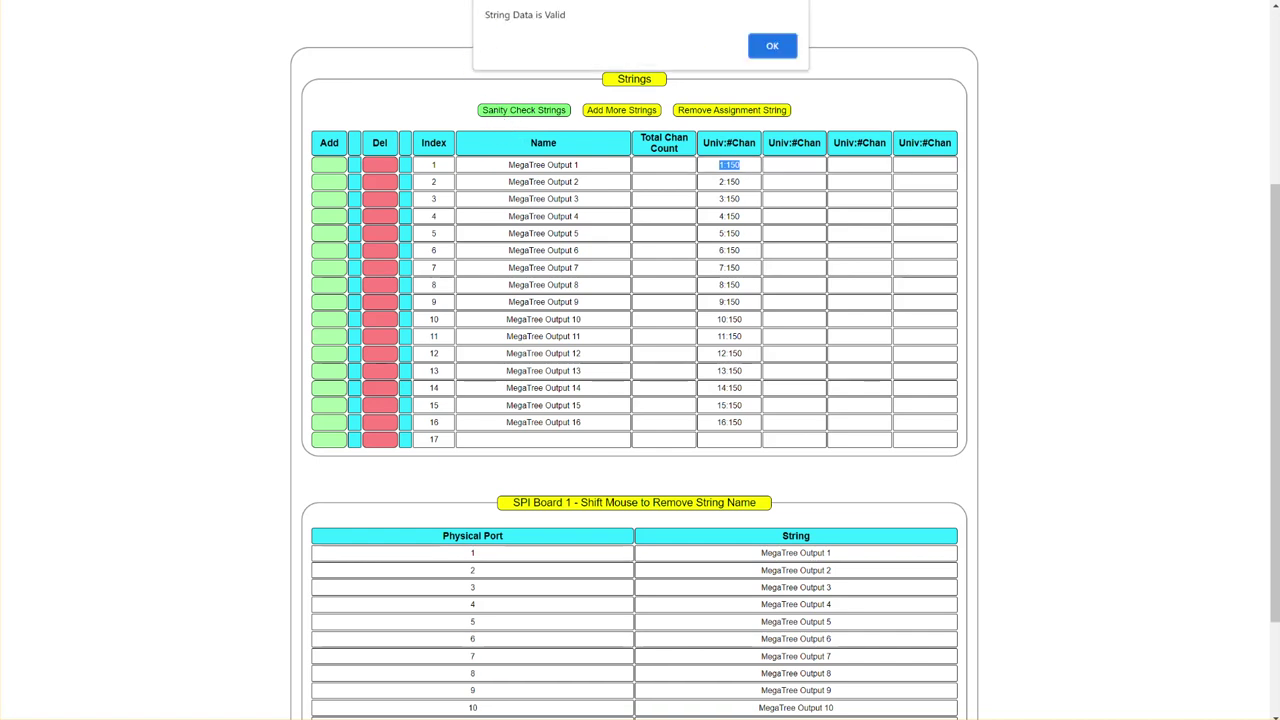
triple_click(600, 22)
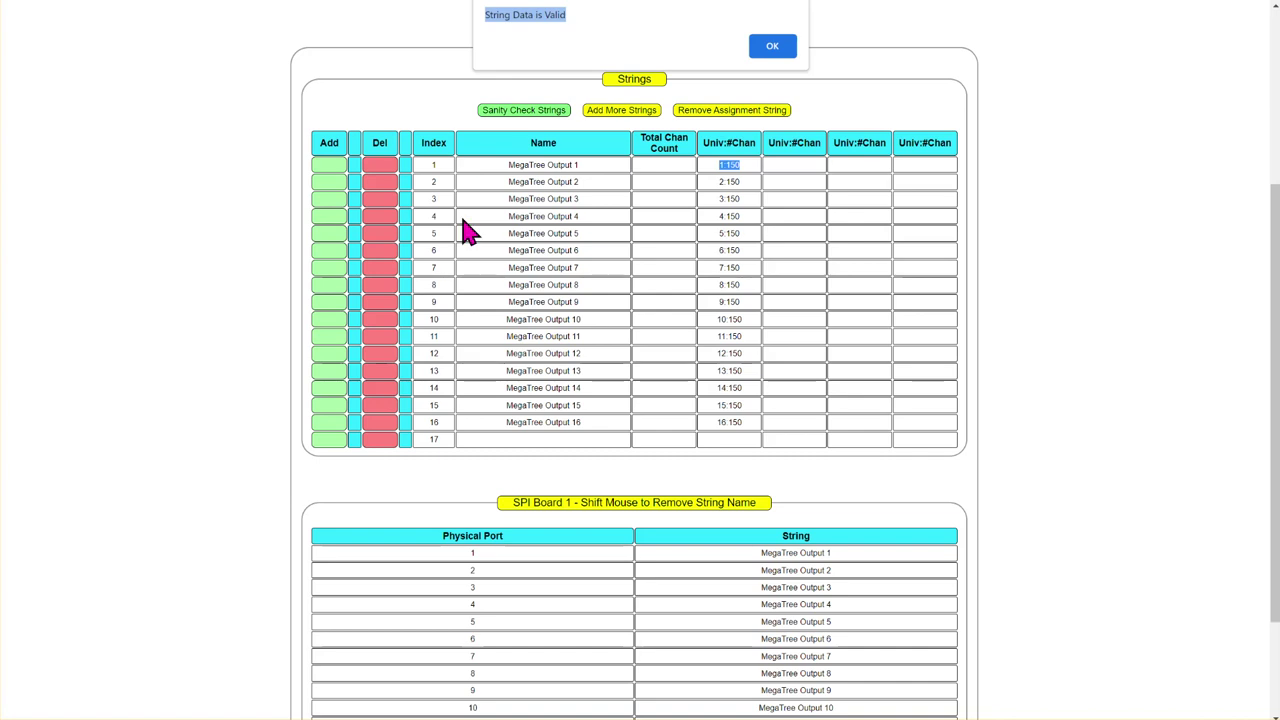
left_click(768, 48)
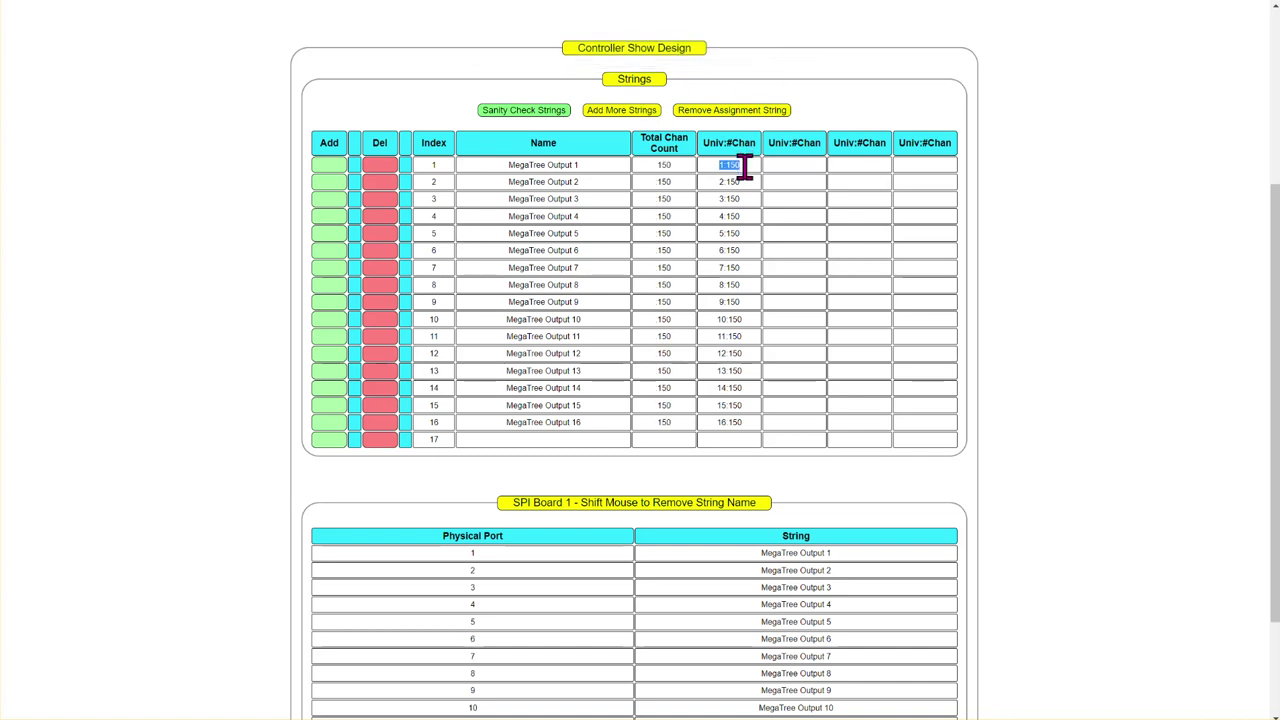
Step: Try the out-of-range entry 5:900 as second universe and channel count of MegaTree Output 4 and run the strings sanity check
left_click(743, 217)
left_click(493, 116)
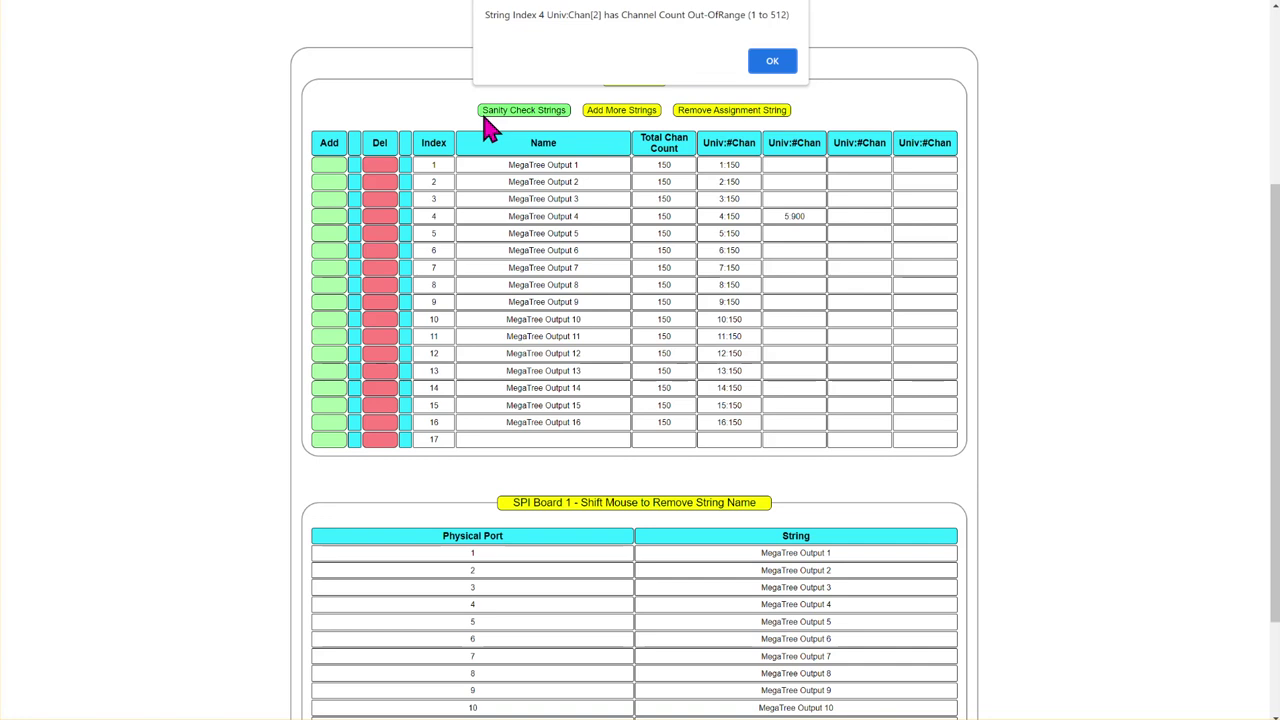
left_click_drag(486, 14, 555, 15)
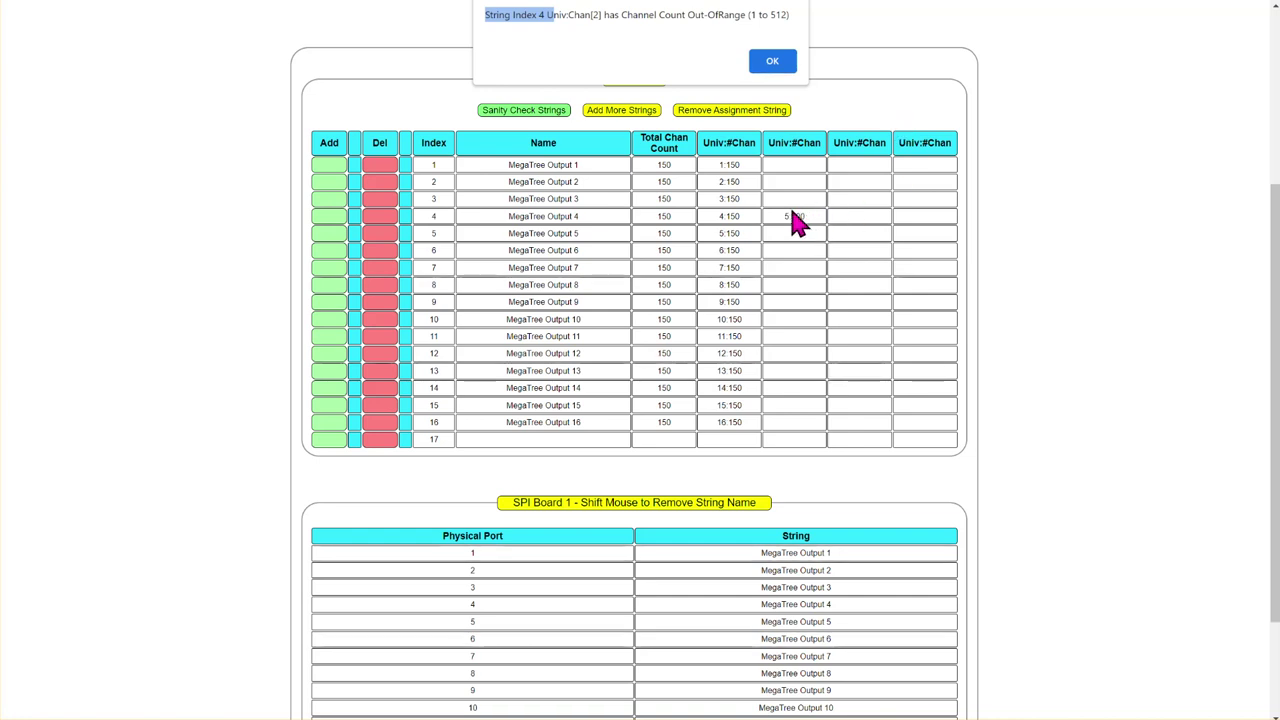
left_click(773, 66)
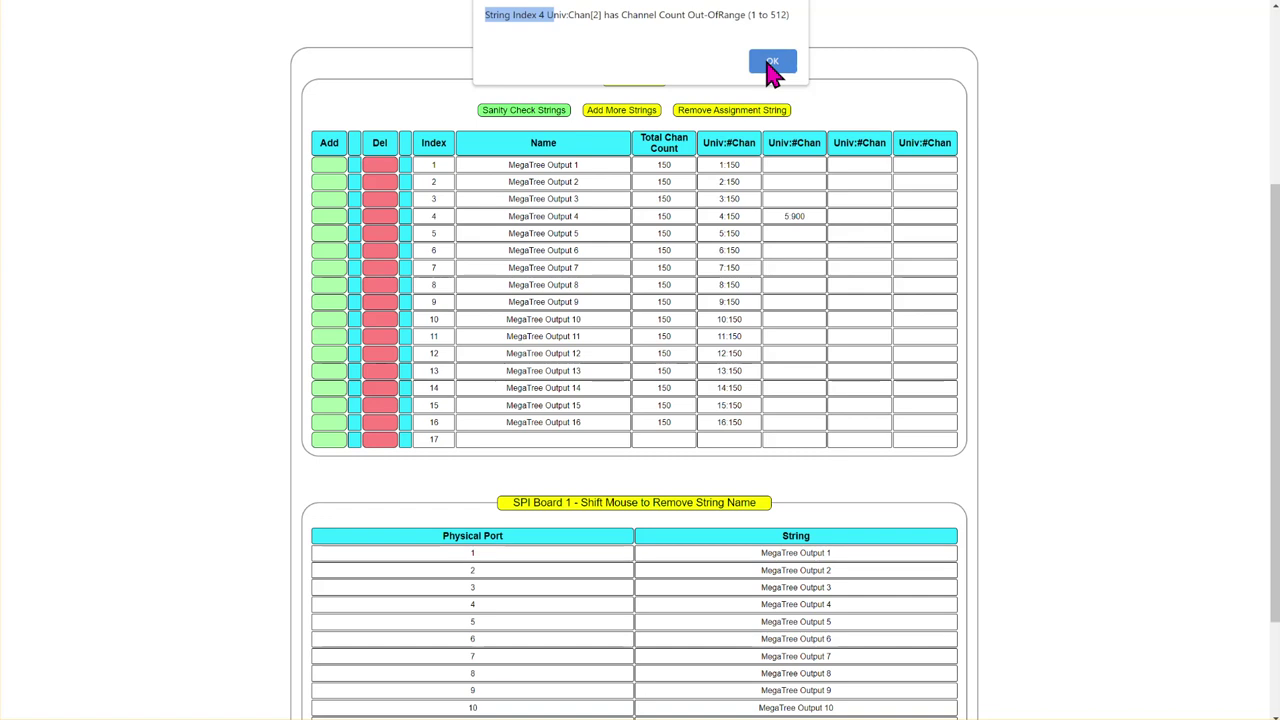
Step: Clear the second universe entry of MegaTree Output 4 and rerun the strings sanity check
left_click(790, 216)
left_click(551, 117)
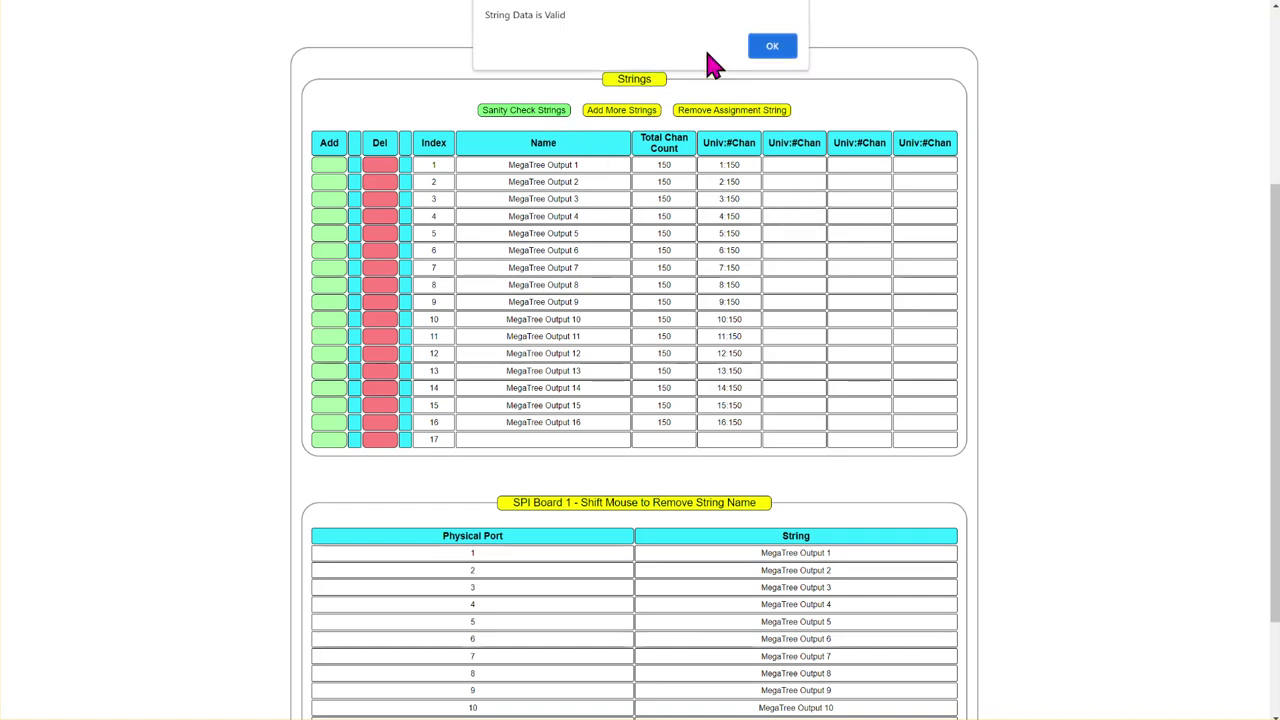
left_click(773, 50)
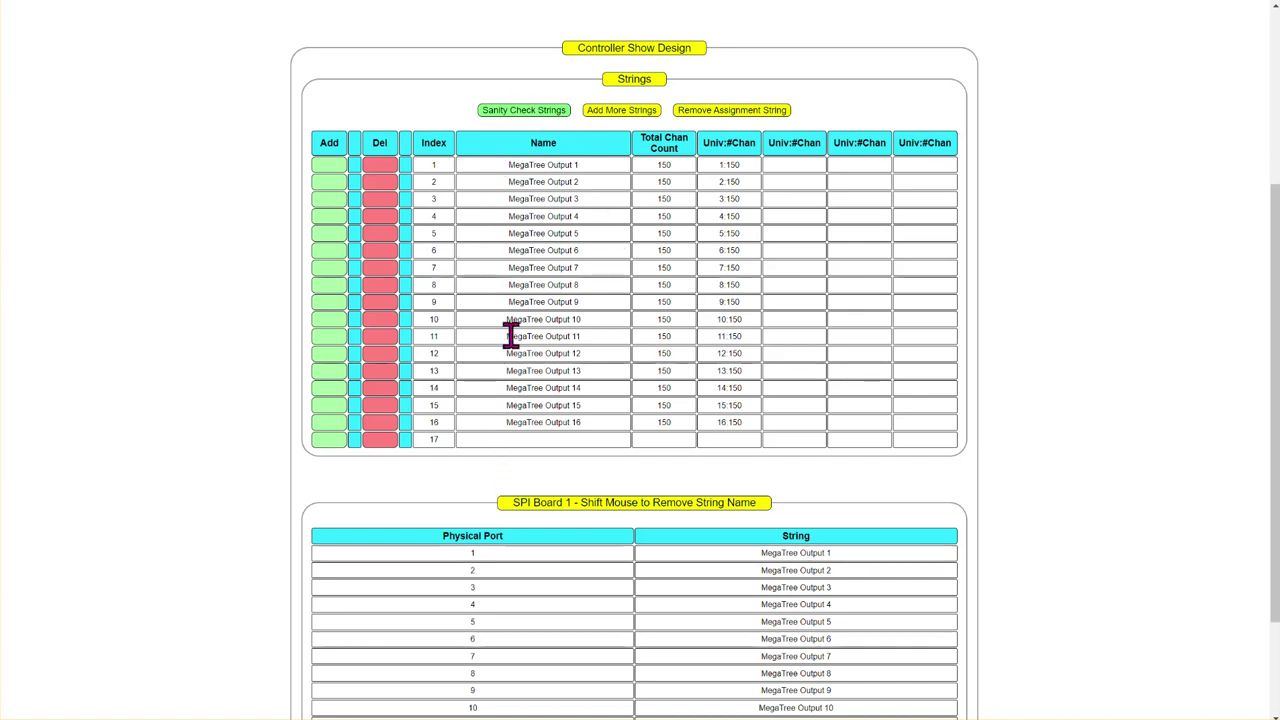
Step: Perform a design check on the whole TEST9 design and dismiss its report
scroll(478, 376, "up", 3)
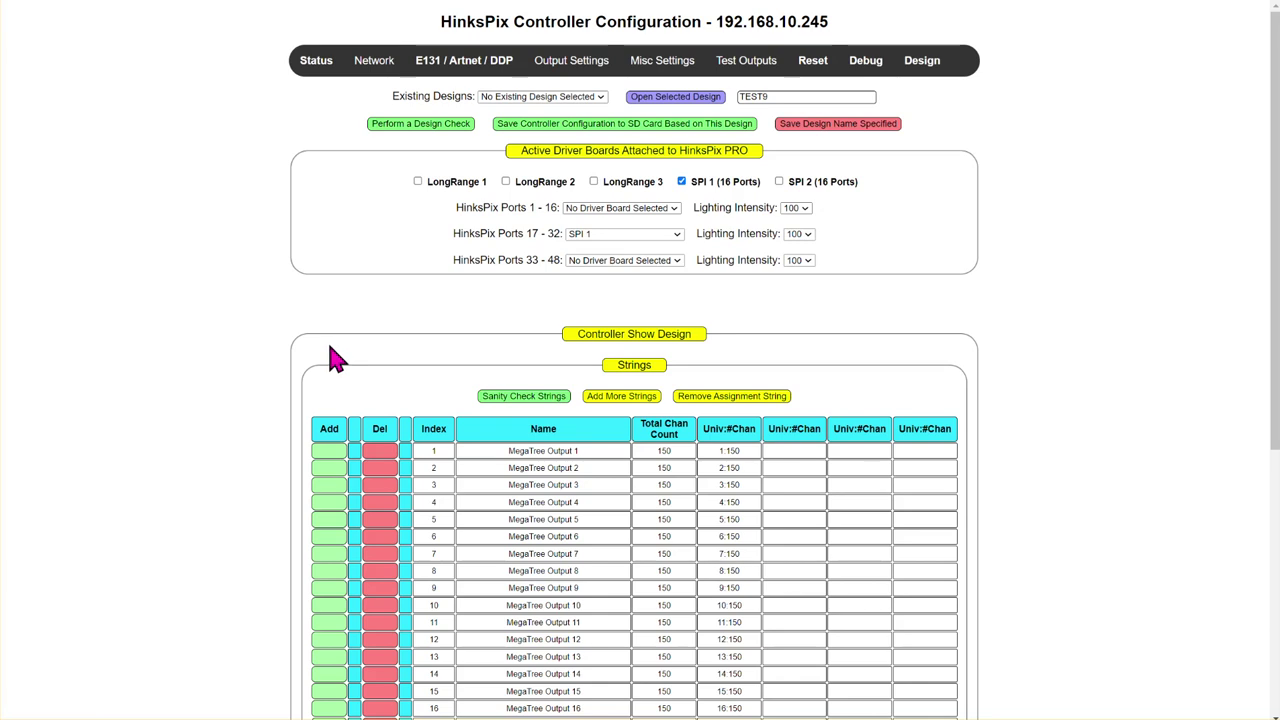
left_click(386, 138)
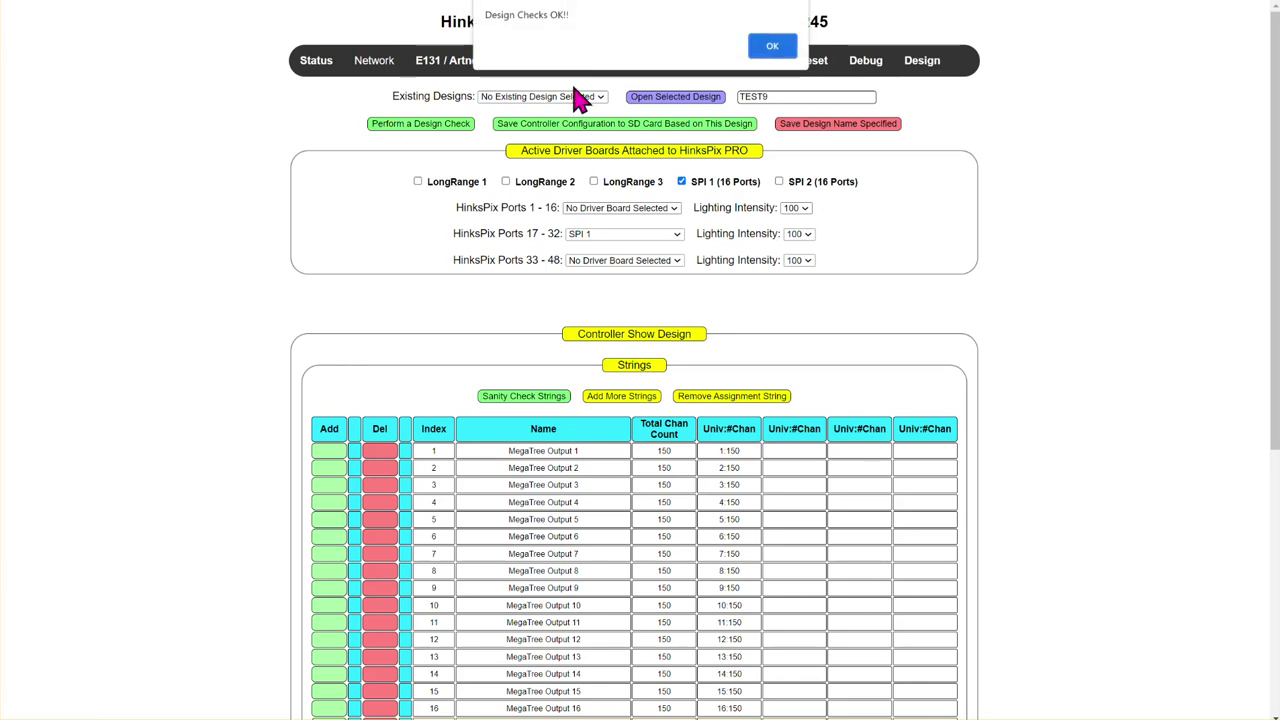
left_click_drag(524, 15, 566, 40)
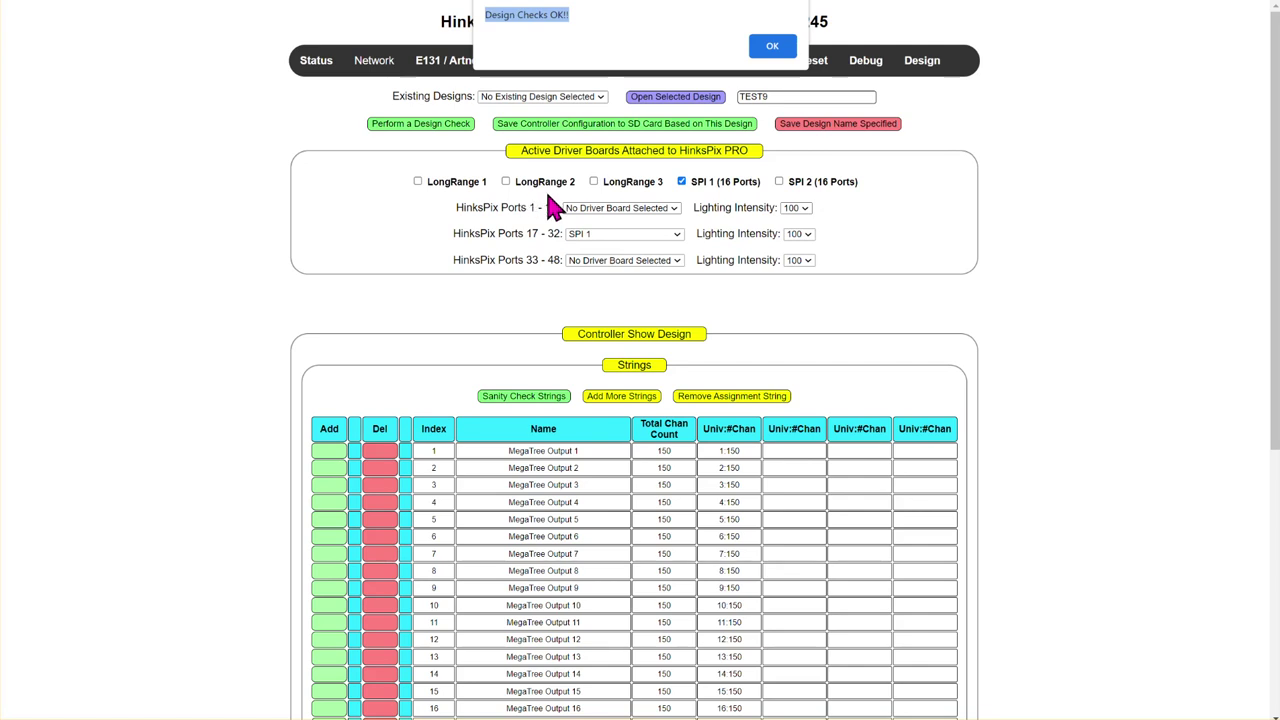
left_click(774, 50)
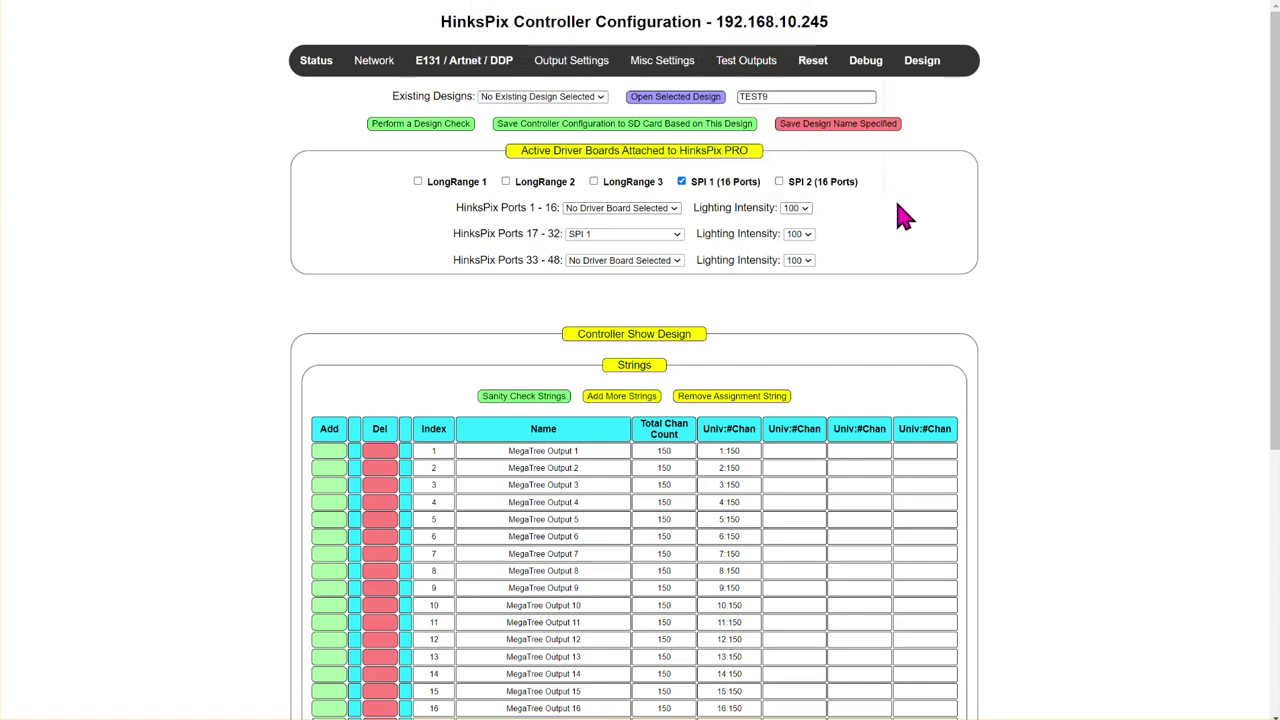
Step: Save the design under the name TEST9 and save the controller configuration based on it to the SD card
left_click(815, 138)
left_click(771, 50)
left_click(563, 126)
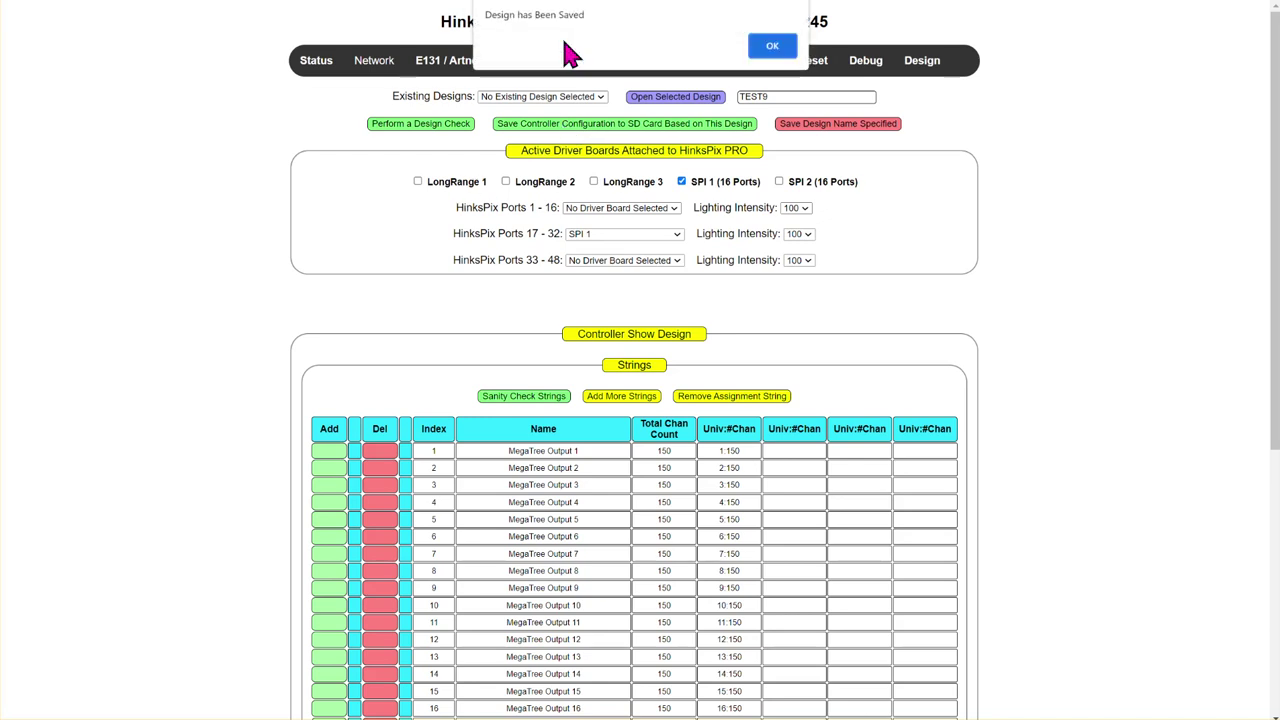
left_click(771, 48)
left_click(770, 47)
Step: Install the saved controller configuration TEST9 and reset the controller to activate it
mouse_move(695, 170)
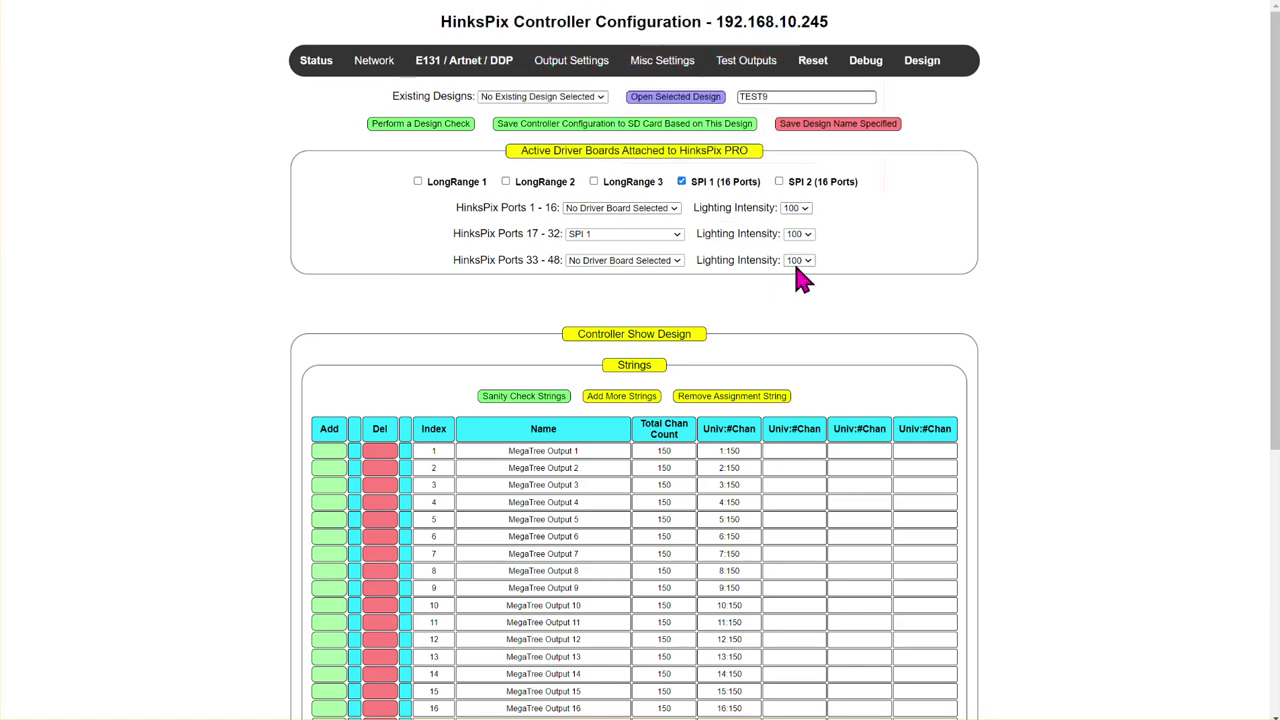
mouse_move(703, 70)
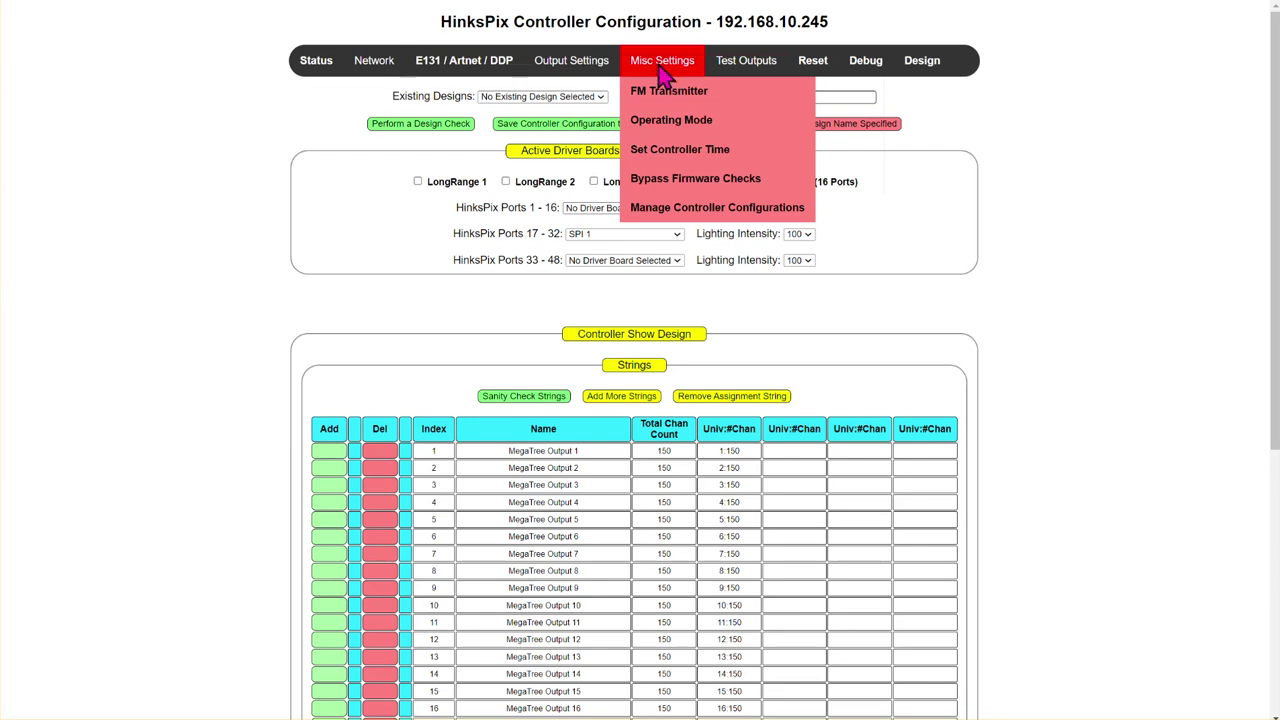
left_click(697, 214)
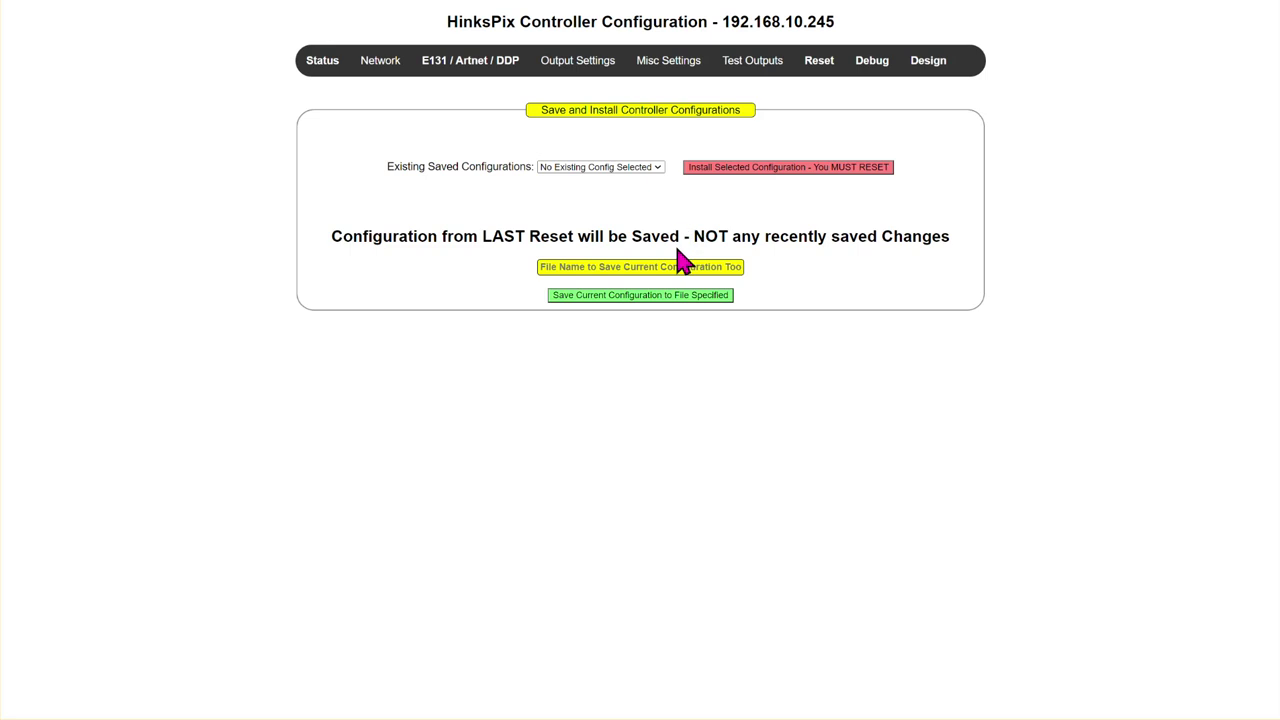
left_click(612, 168)
left_click(566, 259)
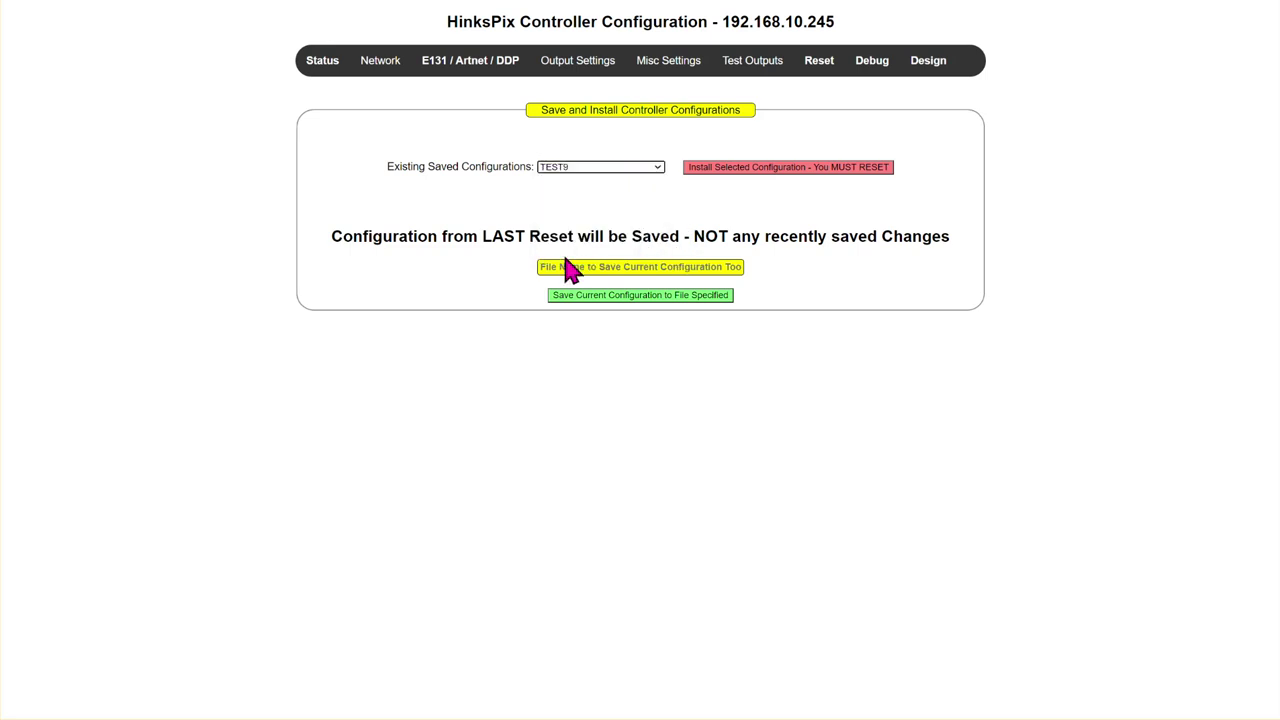
left_click(759, 173)
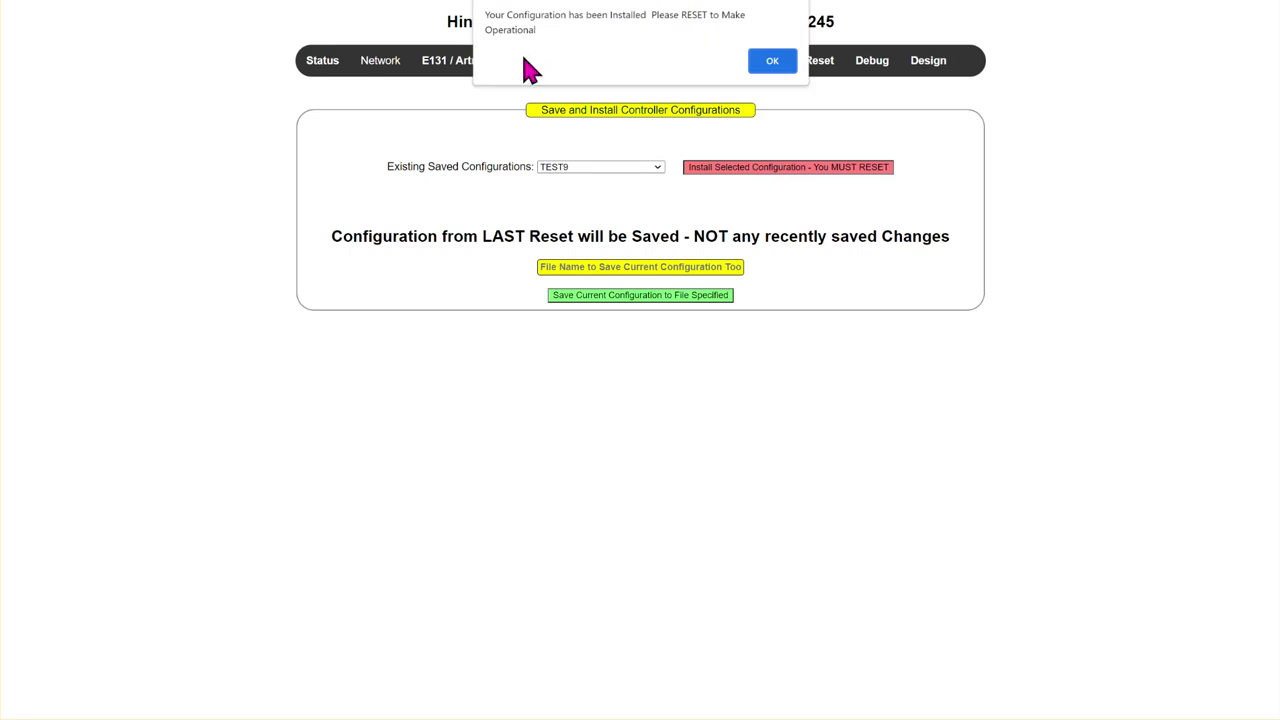
left_click(775, 64)
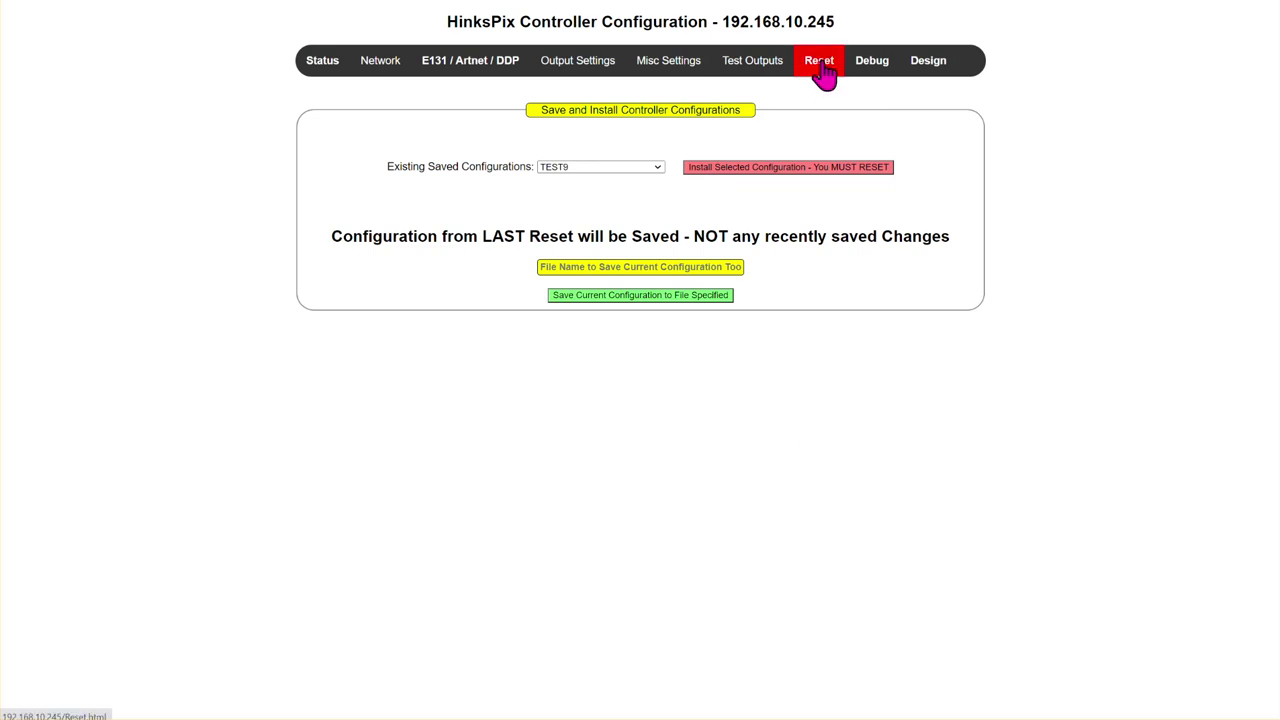
left_click(820, 64)
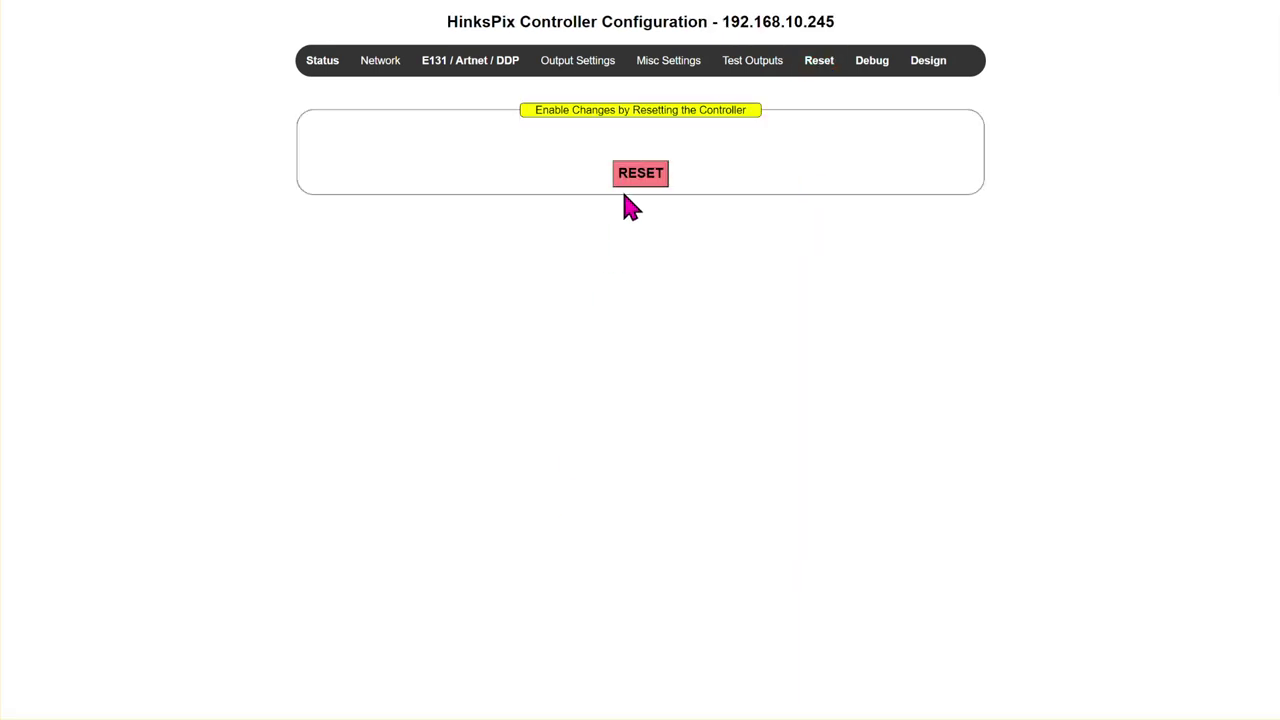
left_click(646, 178)
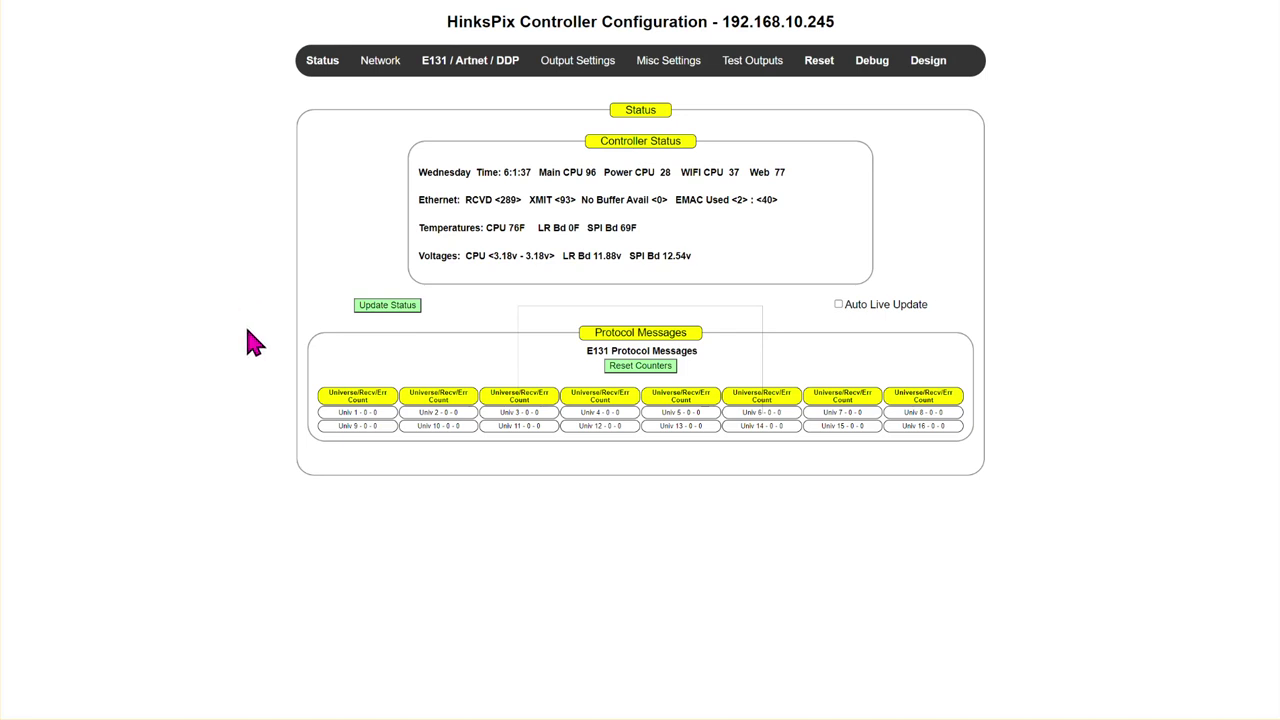
Step: Examine the start channels, pixel counts and end channels in the SPI configuration of ports 17 - 32
mouse_move(586, 70)
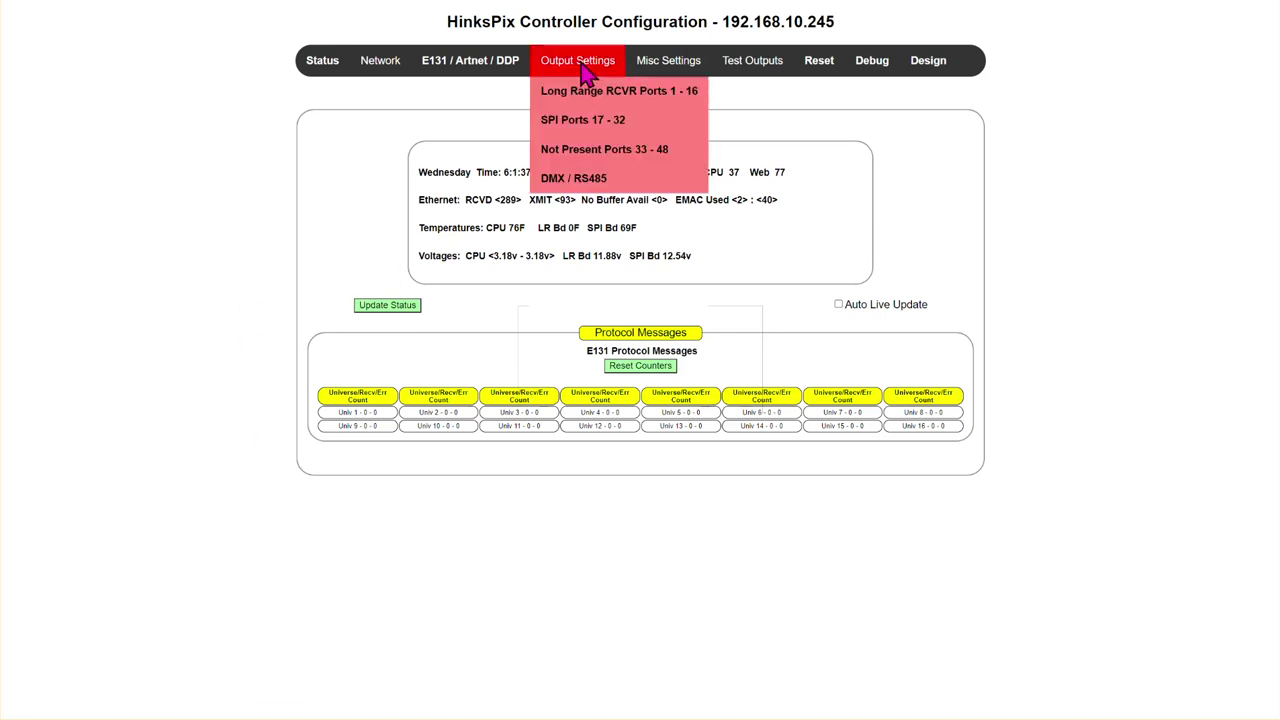
left_click(559, 127)
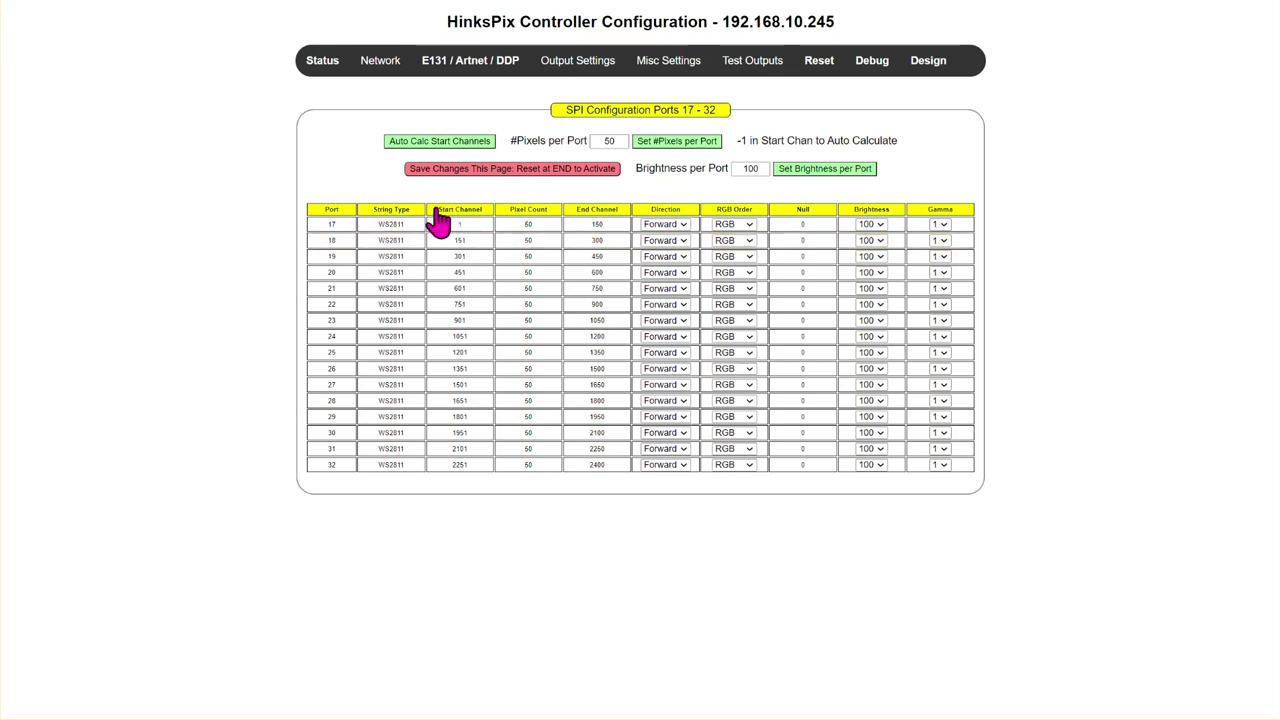
left_click_drag(578, 215, 613, 215)
Step: Examine the pixel speed options, universe numbers, channels per universe and controller start and end channels in the E131 / ArtNet / DDP configuration
mouse_move(576, 62)
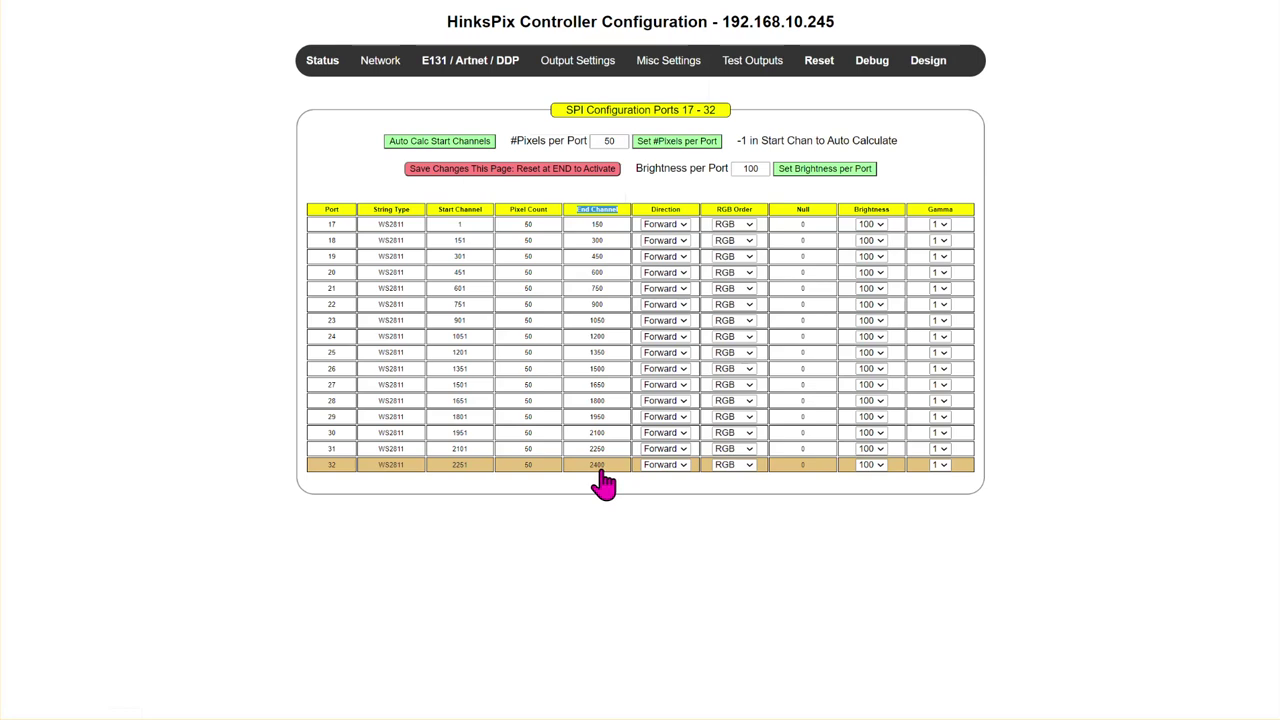
left_click(465, 70)
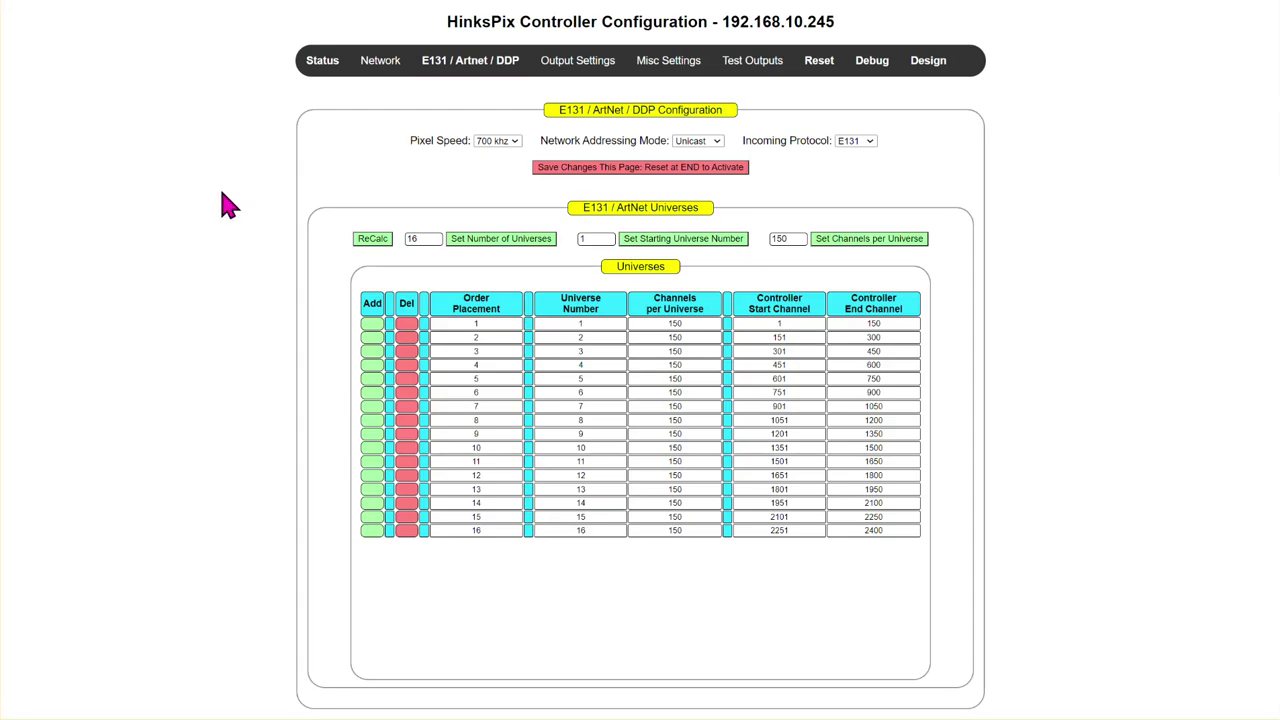
left_click(509, 142)
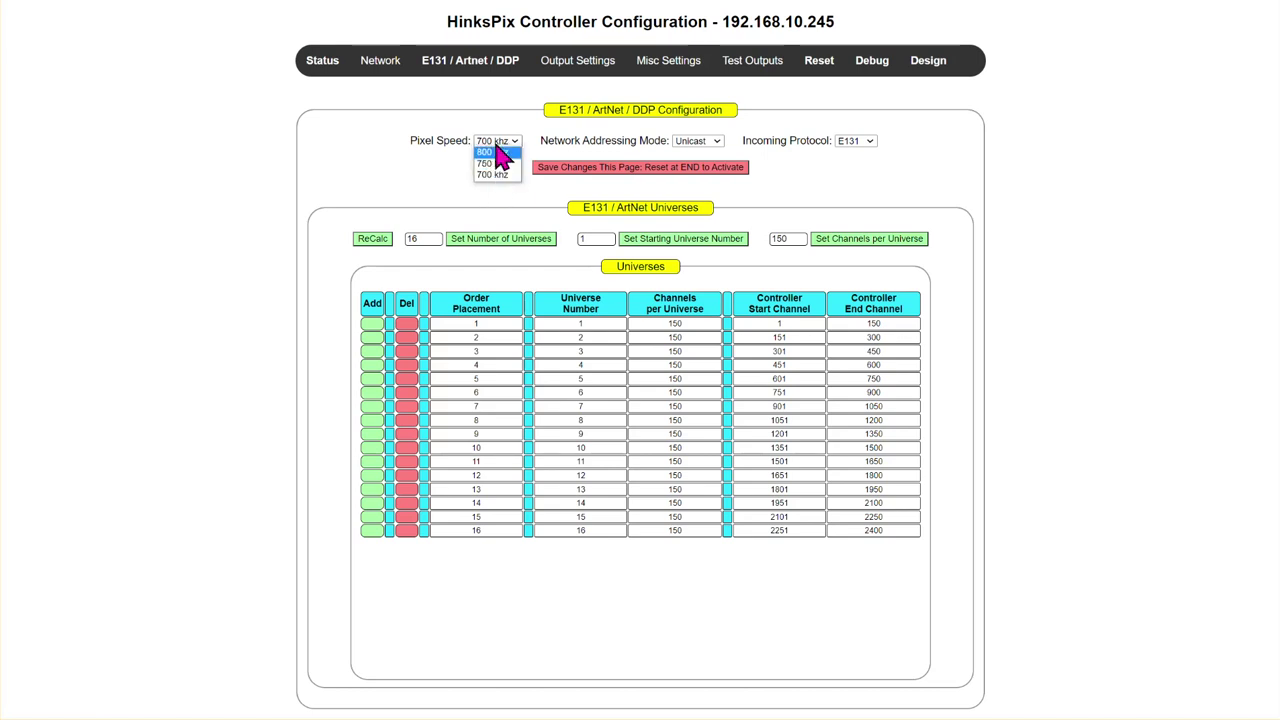
left_click(392, 162)
double_click(592, 323)
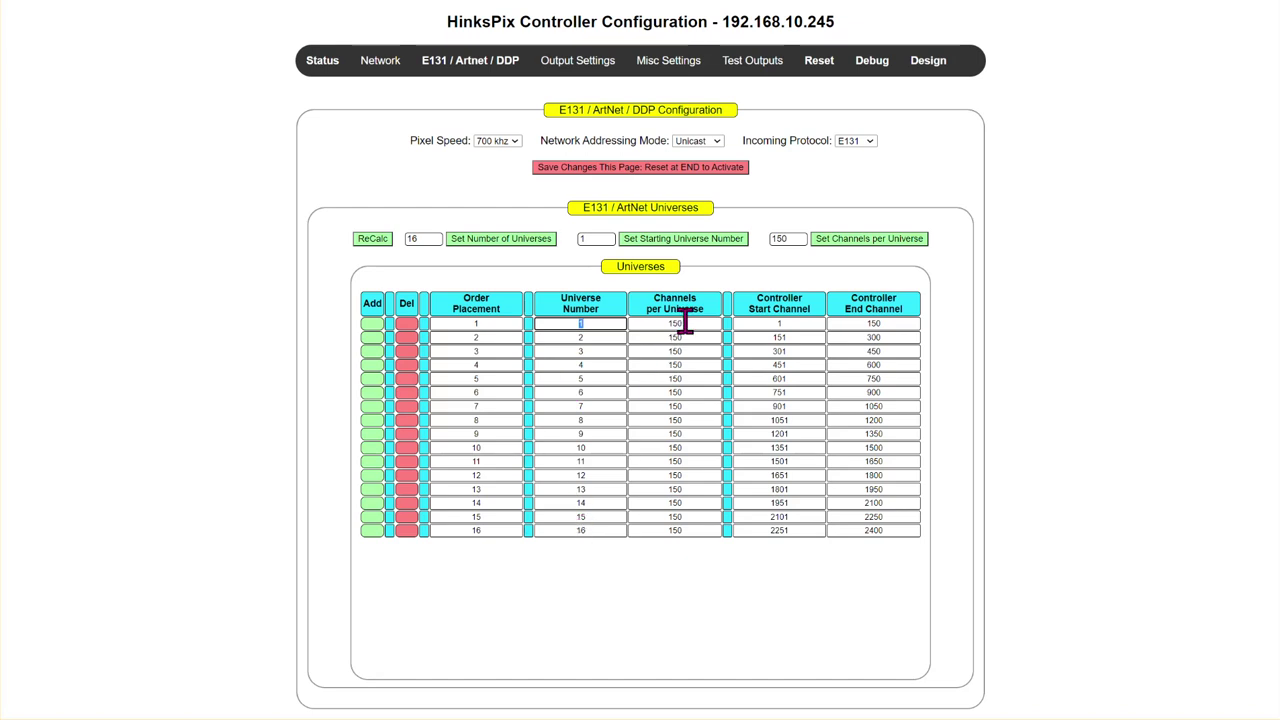
double_click(765, 298)
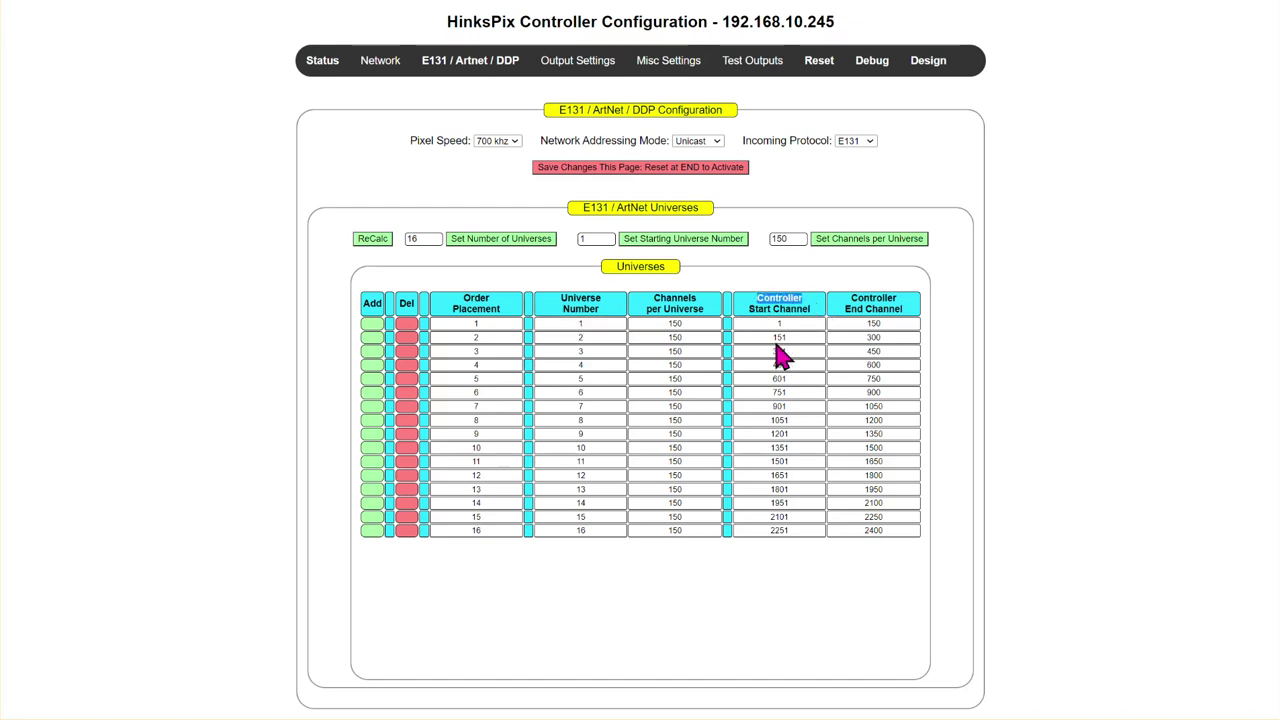
double_click(895, 298)
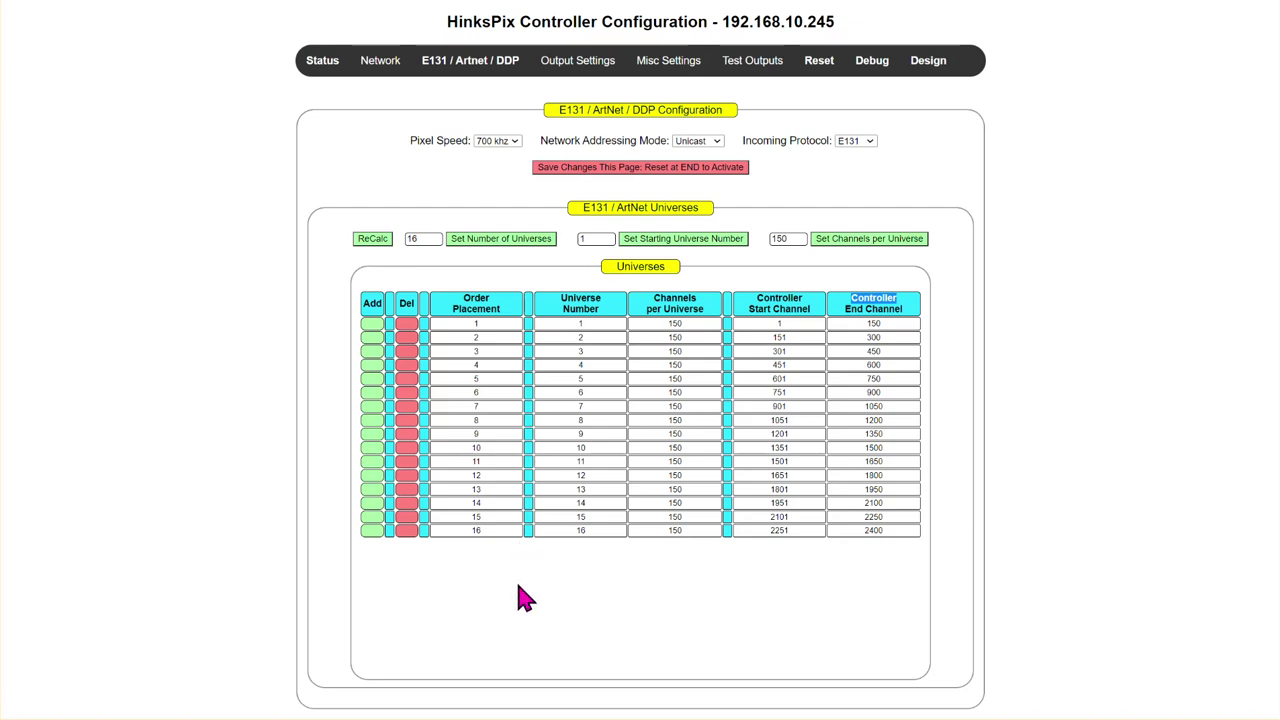
Step: Open the output test for SPI ports 17 - 32 and set all ports on
mouse_move(757, 62)
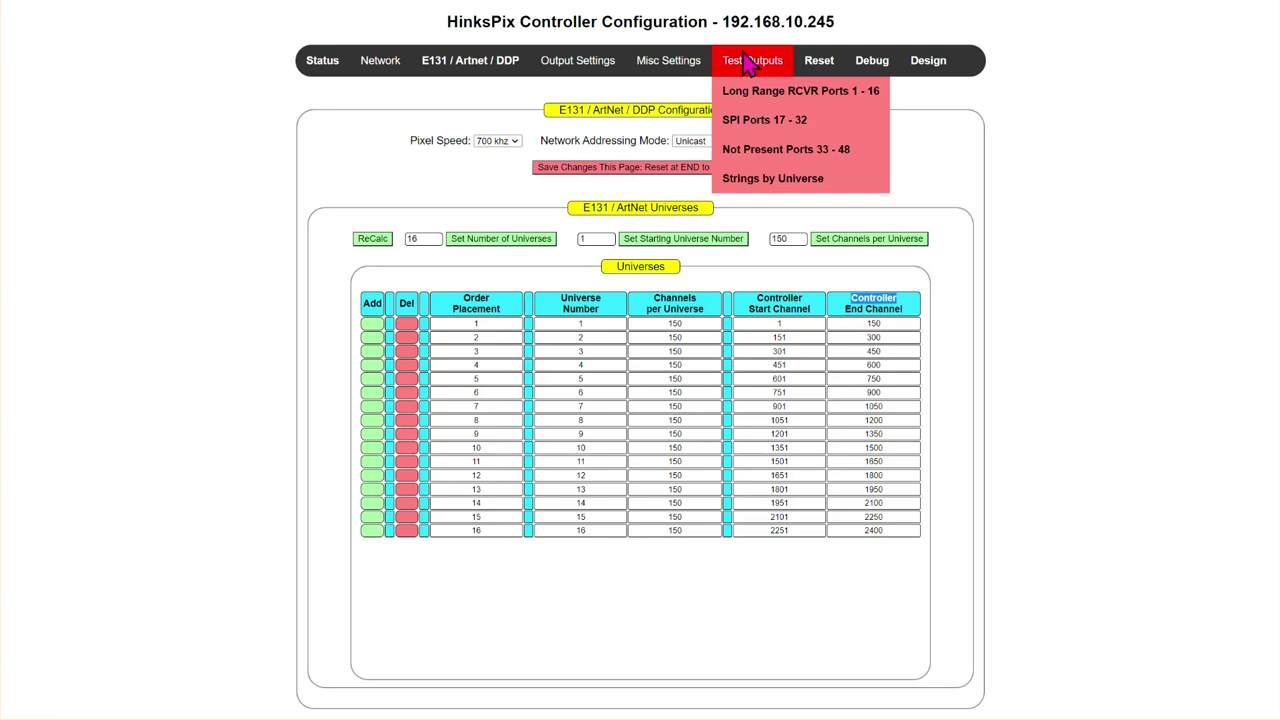
left_click(765, 121)
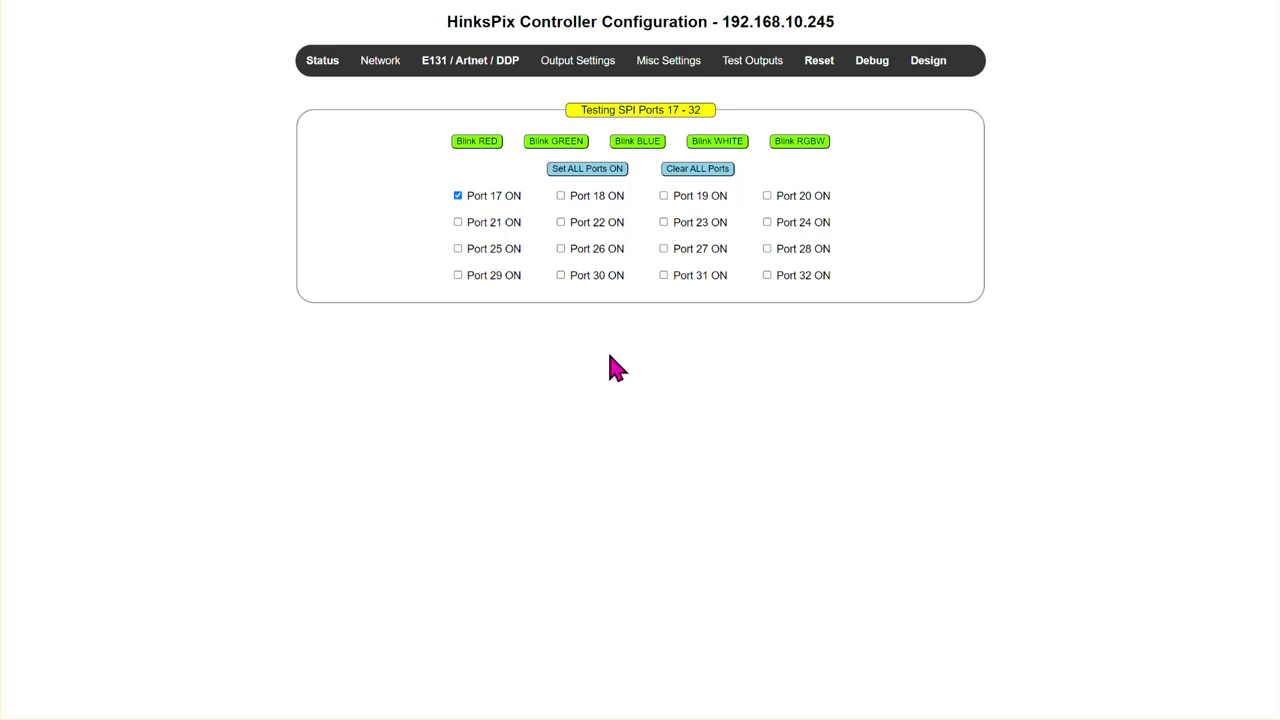
left_click(582, 172)
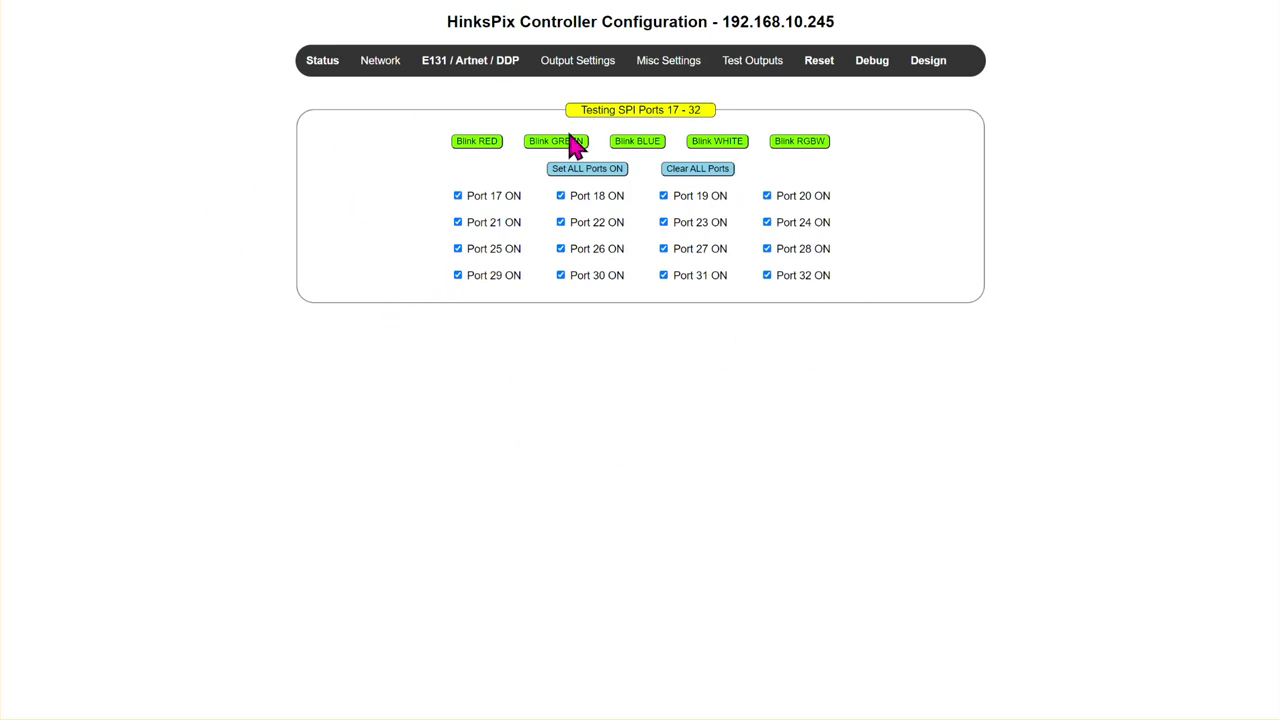
left_click_drag(616, 110, 771, 120)
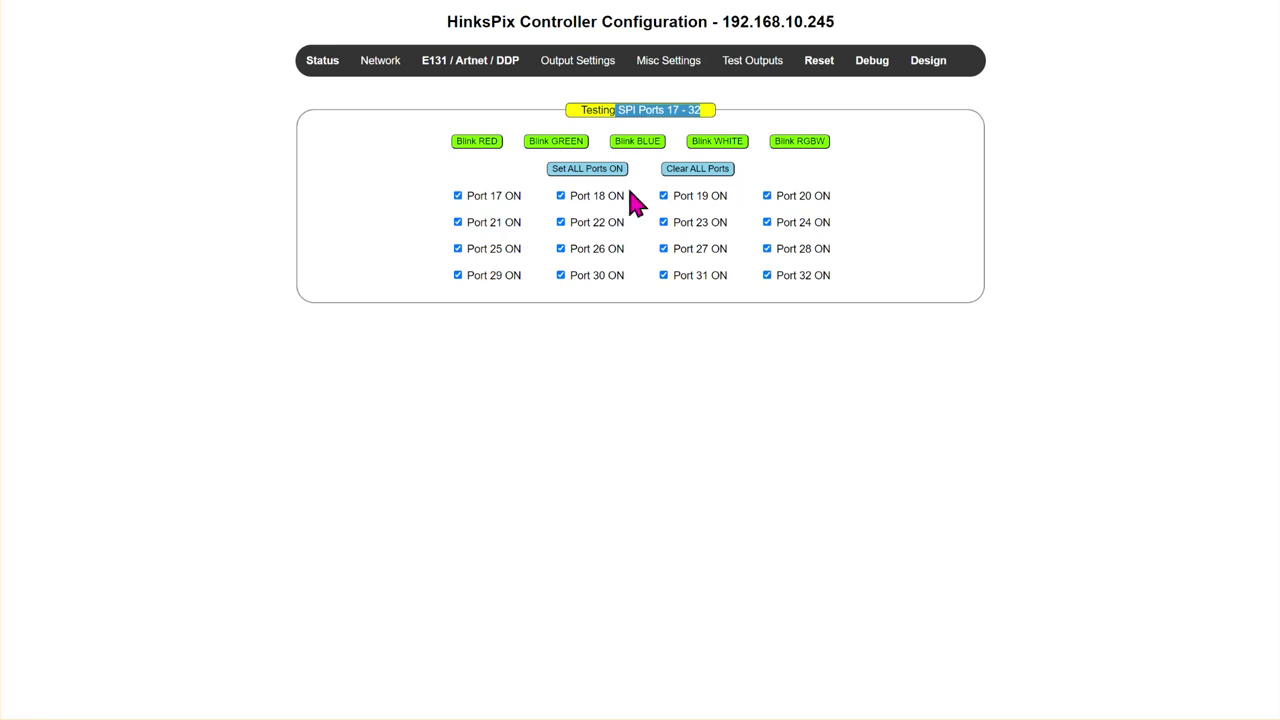
Step: Clear all ports in the SPI output test and open the E131 / Artnet / DDP configuration
left_click(680, 172)
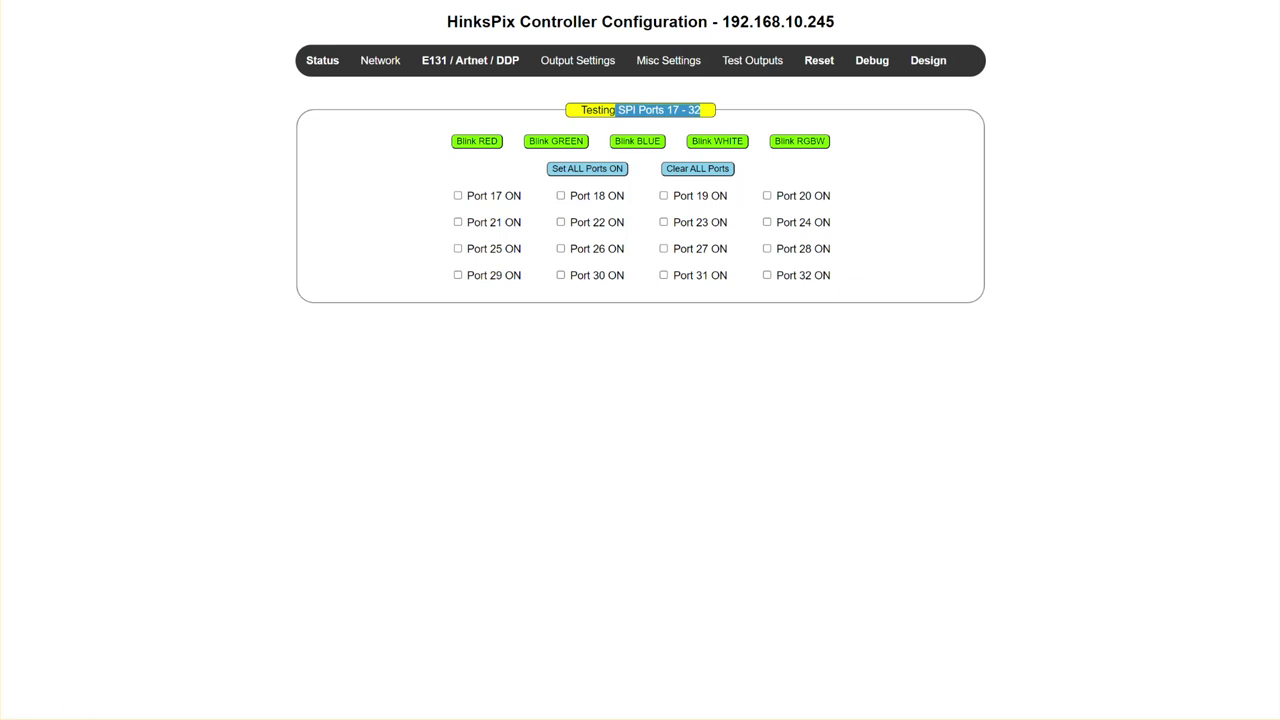
left_click(474, 66)
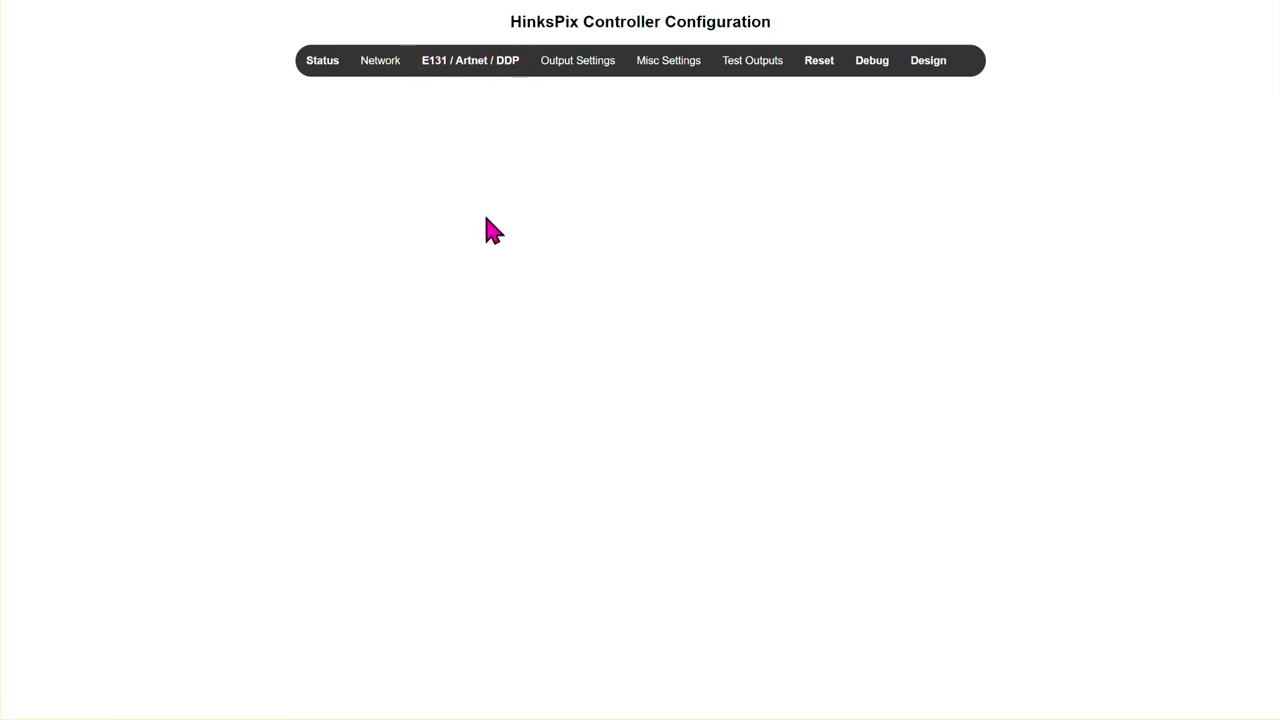
Step: Examine the universe numbers in the first and last universe rows, and switch to xLights to look through its layout, controllers and sequencer views
left_click(540, 320)
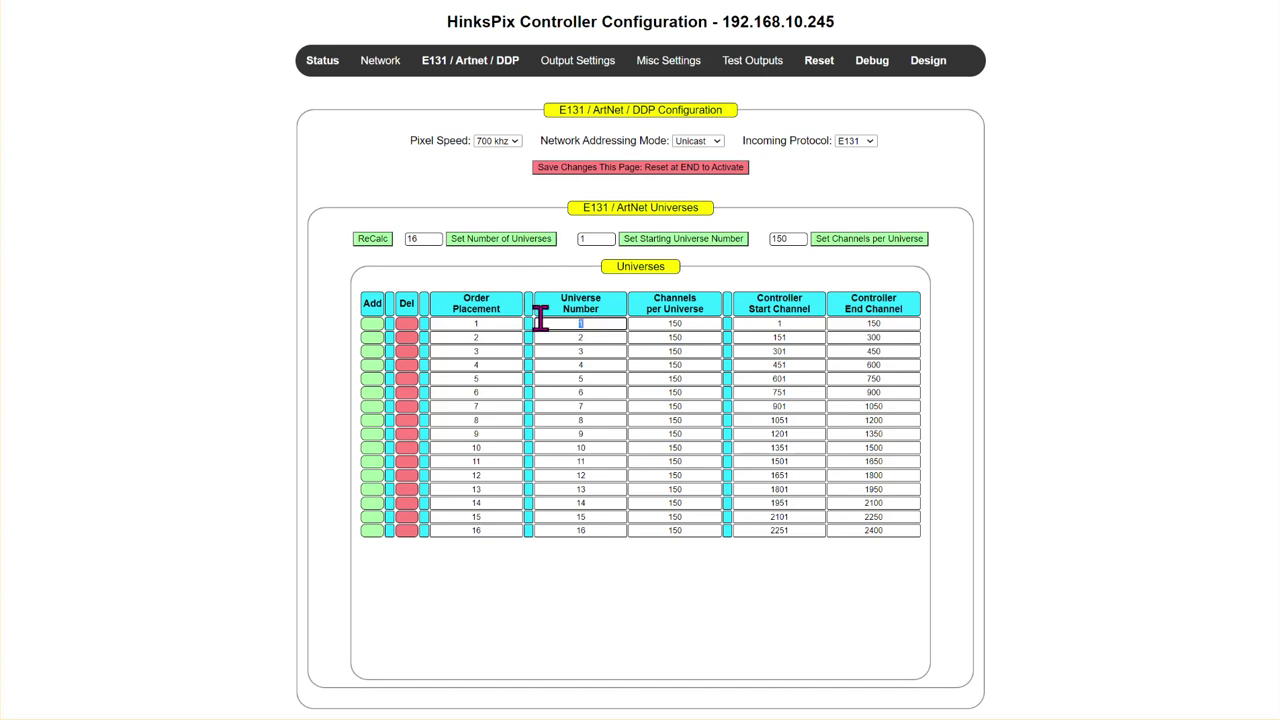
left_click(592, 532)
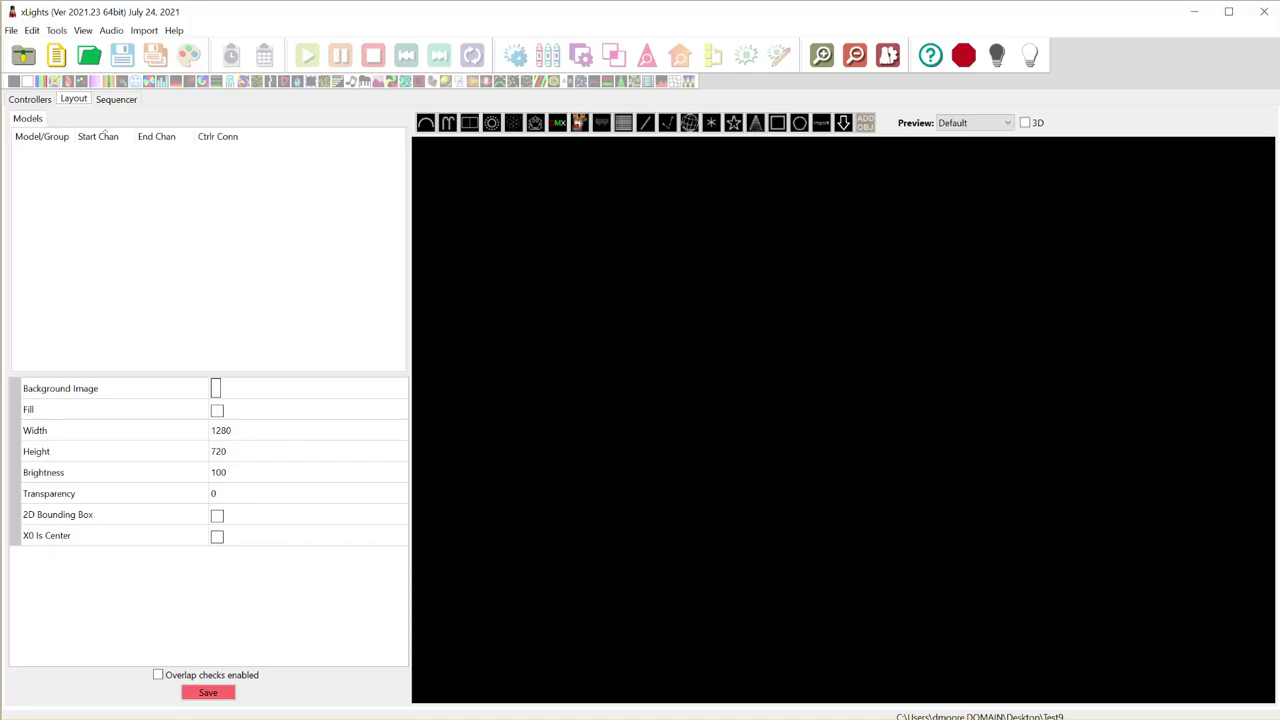
left_click(38, 104)
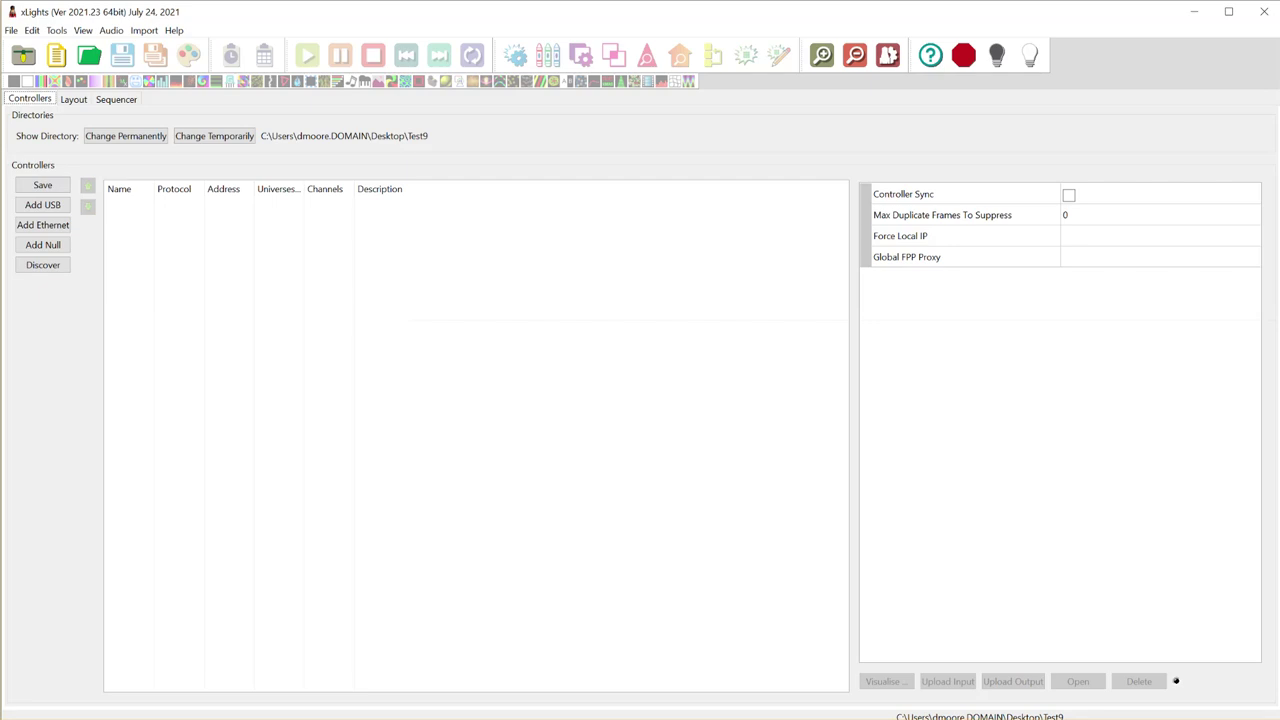
left_click(116, 100)
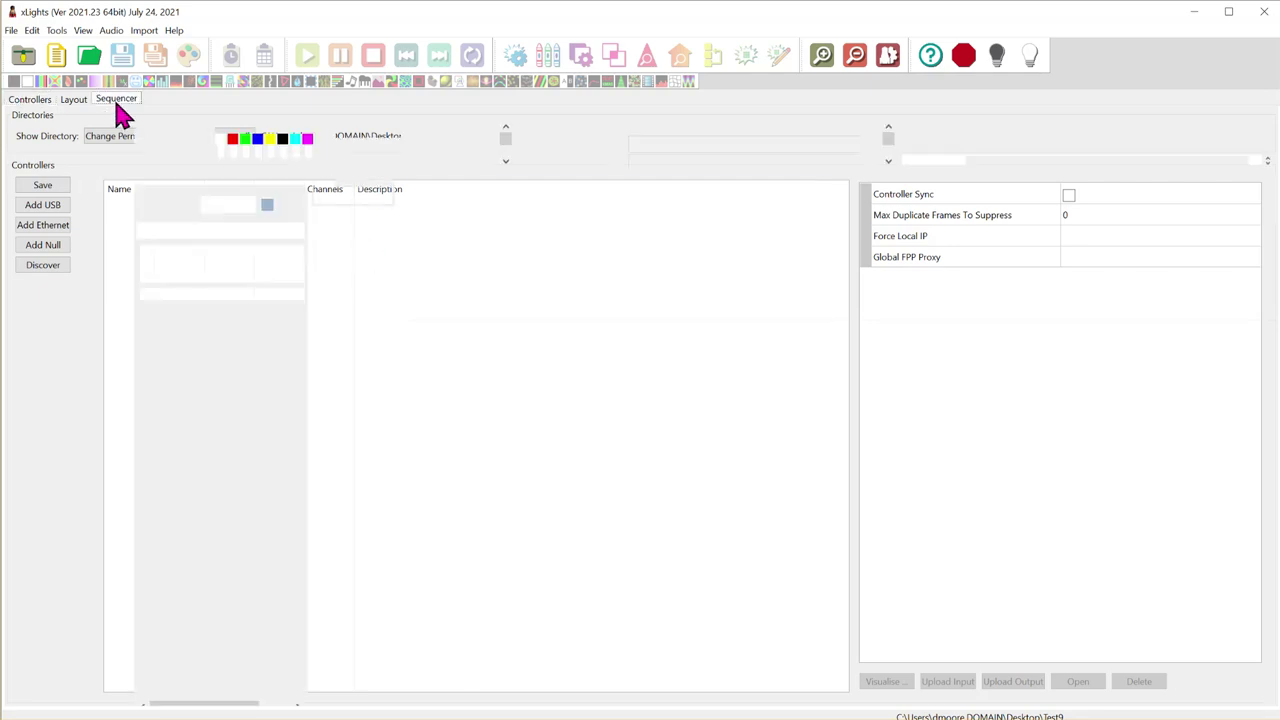
left_click(74, 101)
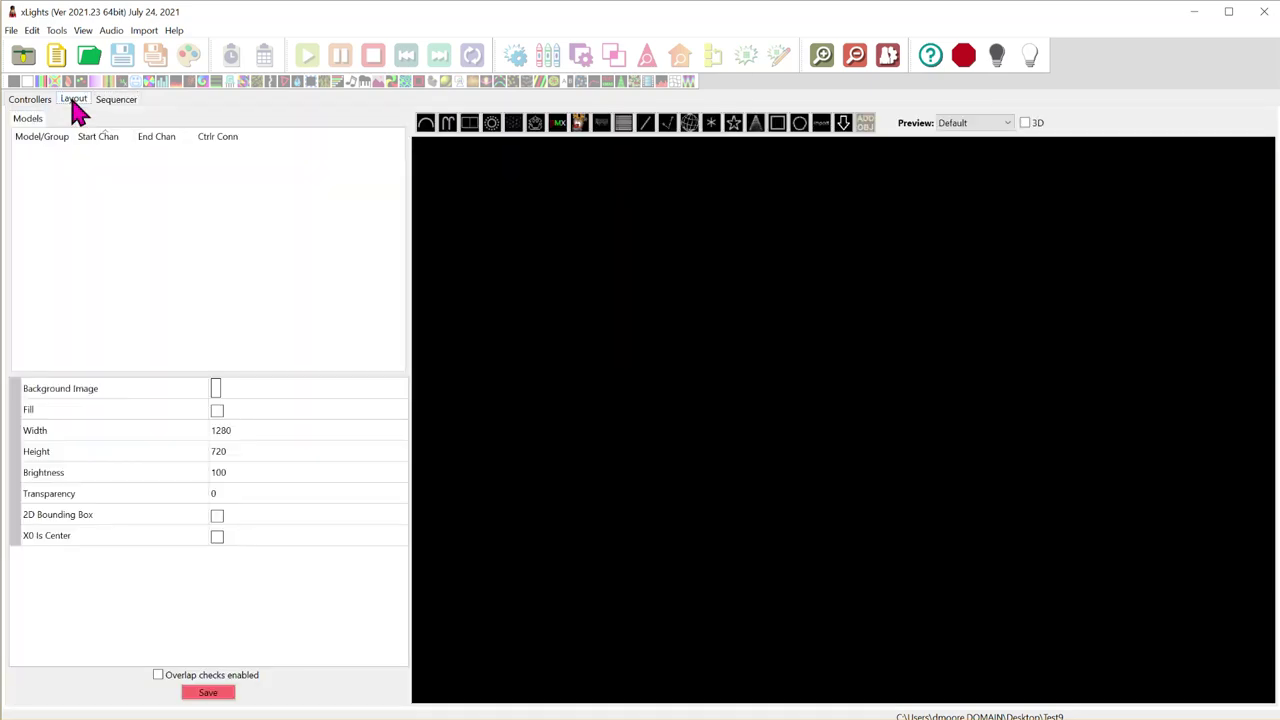
left_click(40, 104)
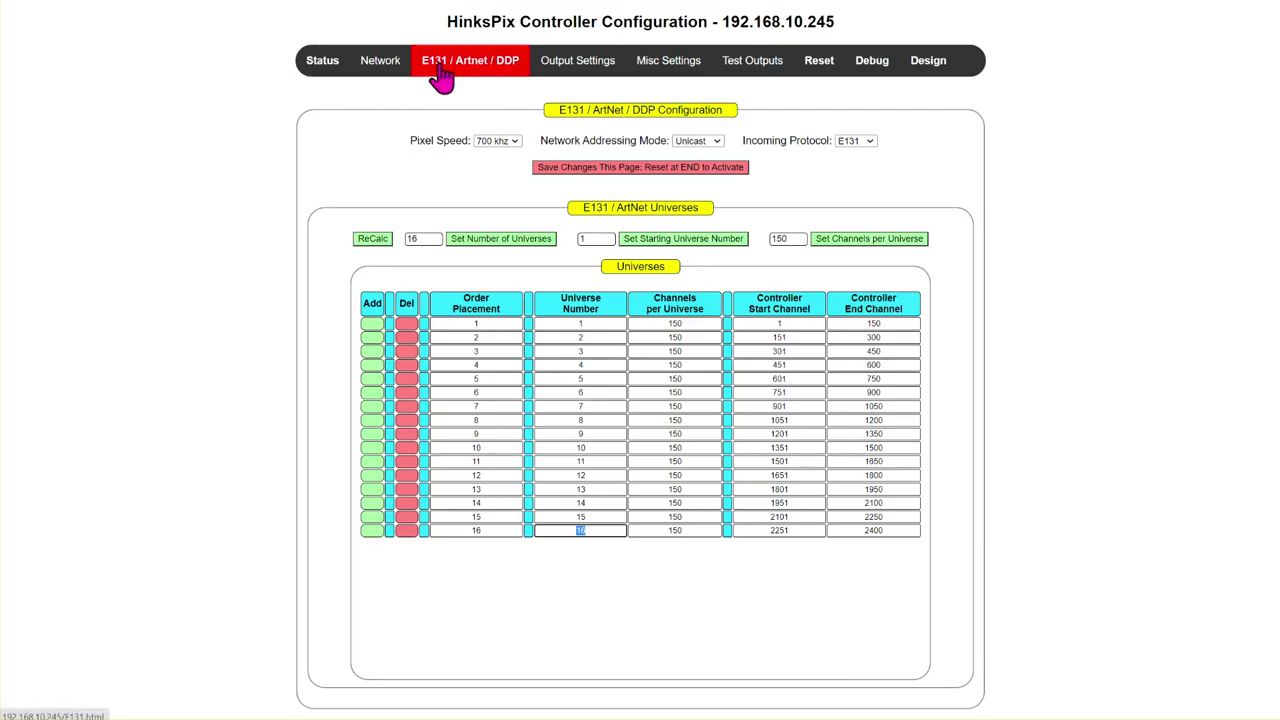
Step: Switch back to xLights, add an Ethernet controller and name it MegaTree Controller
mouse_move(595, 82)
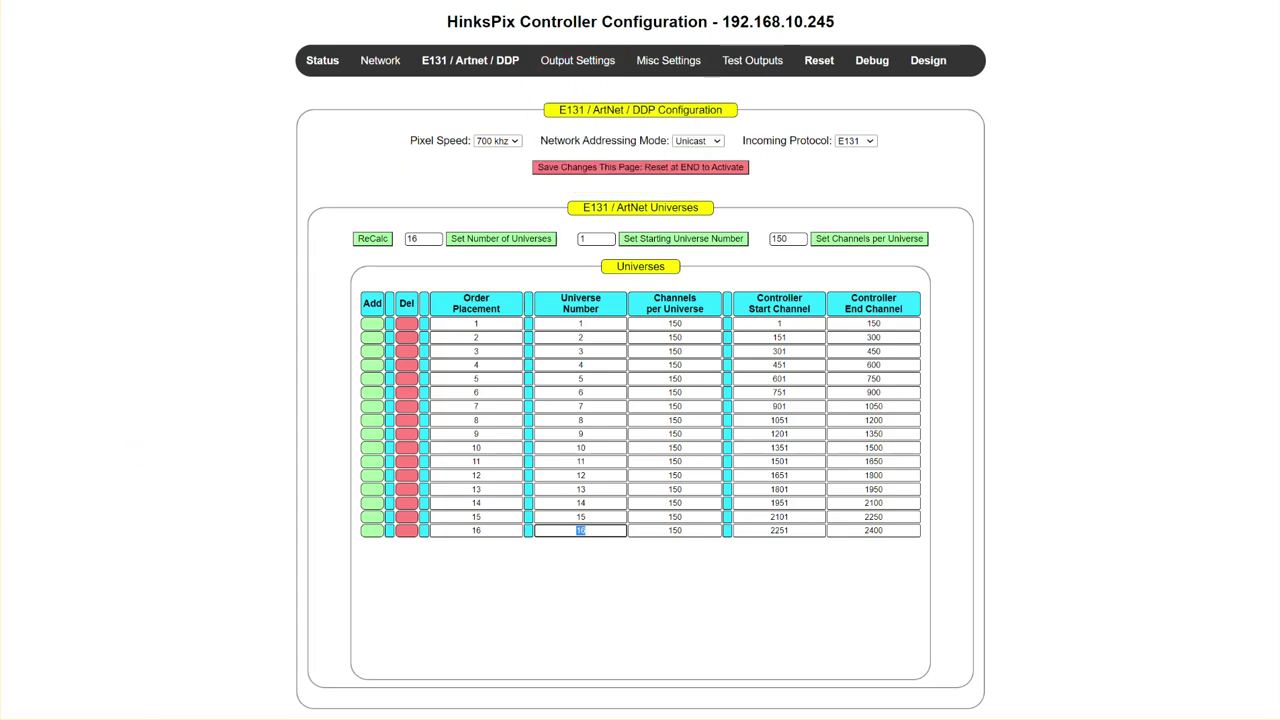
key("alt+Tab")
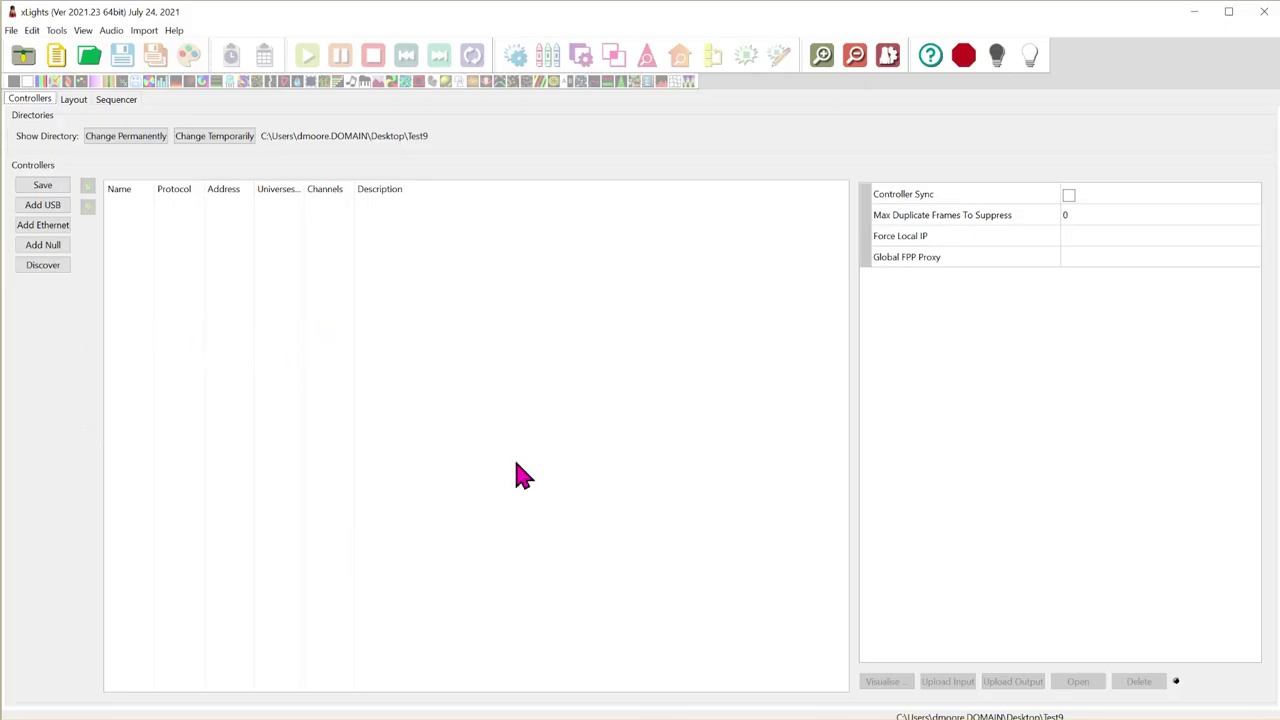
left_click(58, 226)
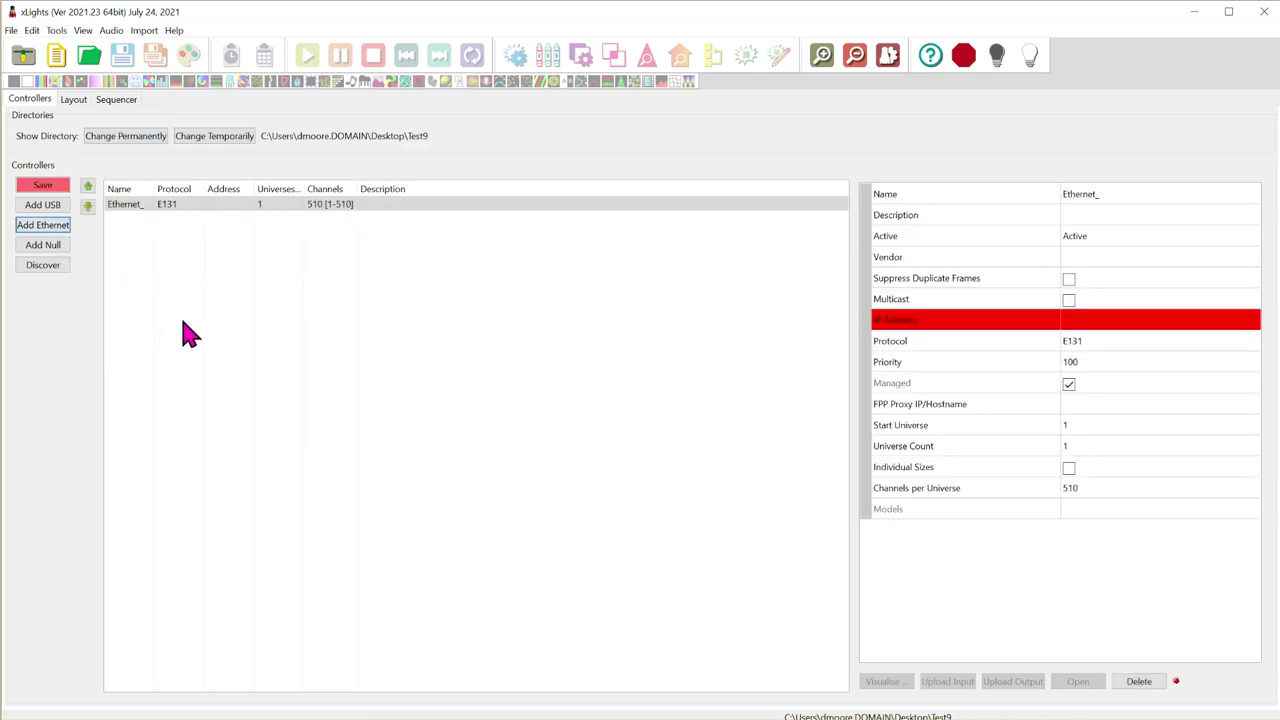
left_click(1147, 197)
type("Mega")
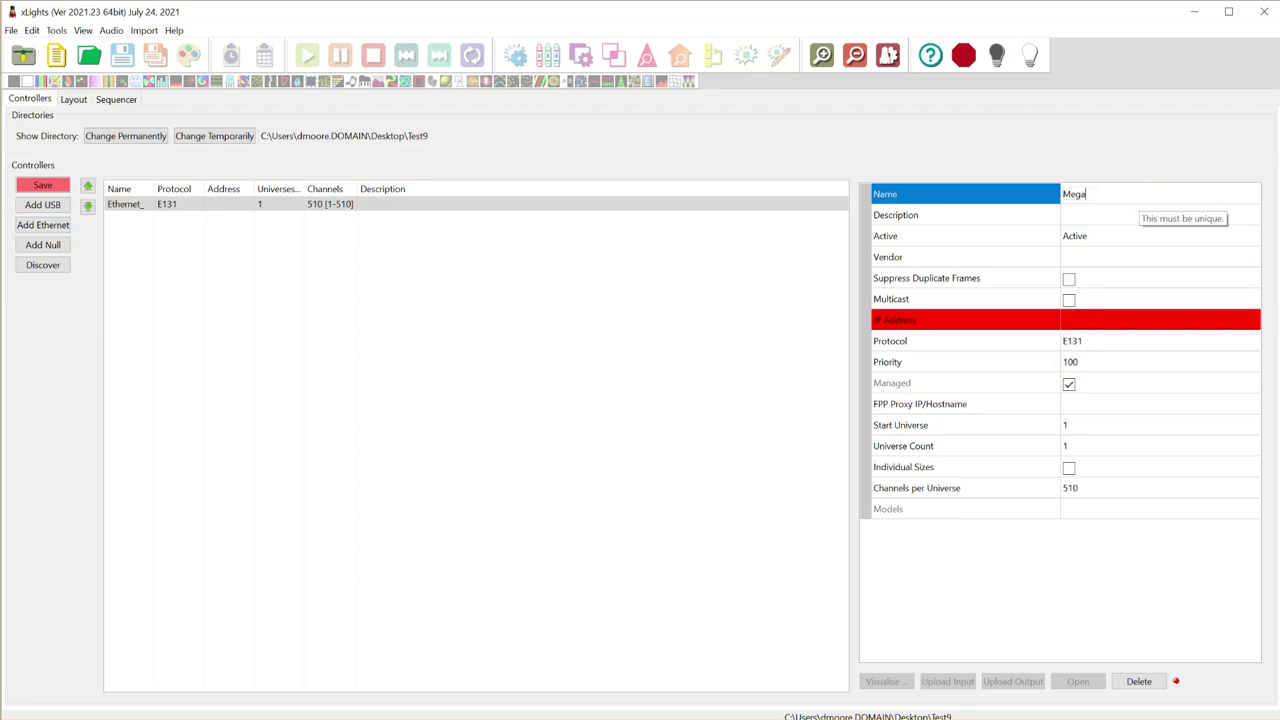
type("Tree Controller")
Step: Set the MegaTree Controller's vendor to HinksPix and its model to PRO
left_click(1134, 256)
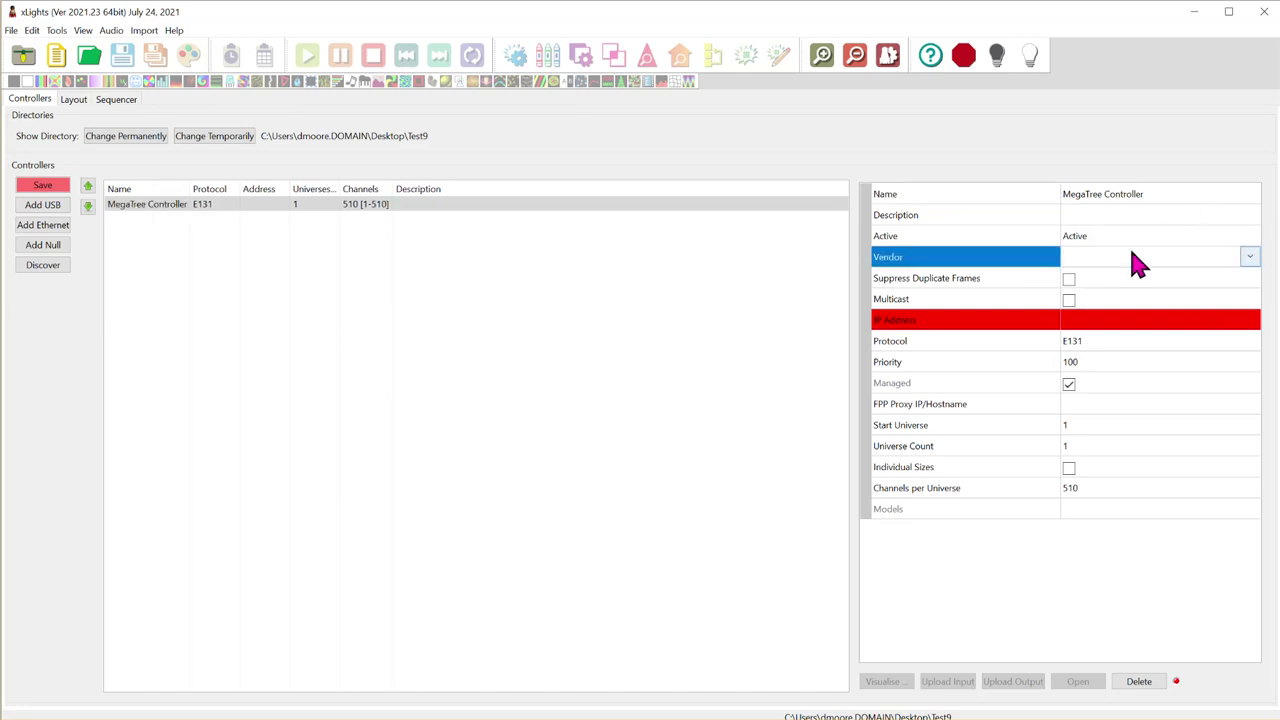
left_click(1137, 263)
left_click(1123, 385)
left_click(1103, 281)
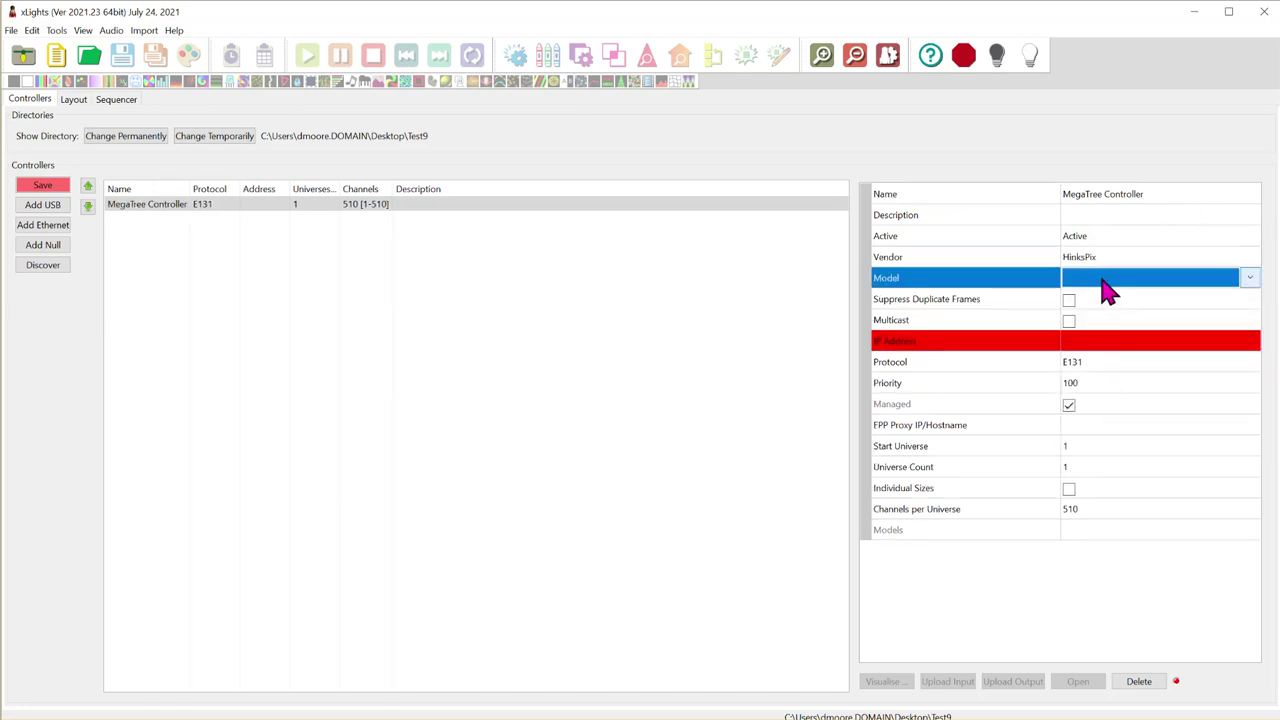
left_click(1105, 287)
left_click(1102, 340)
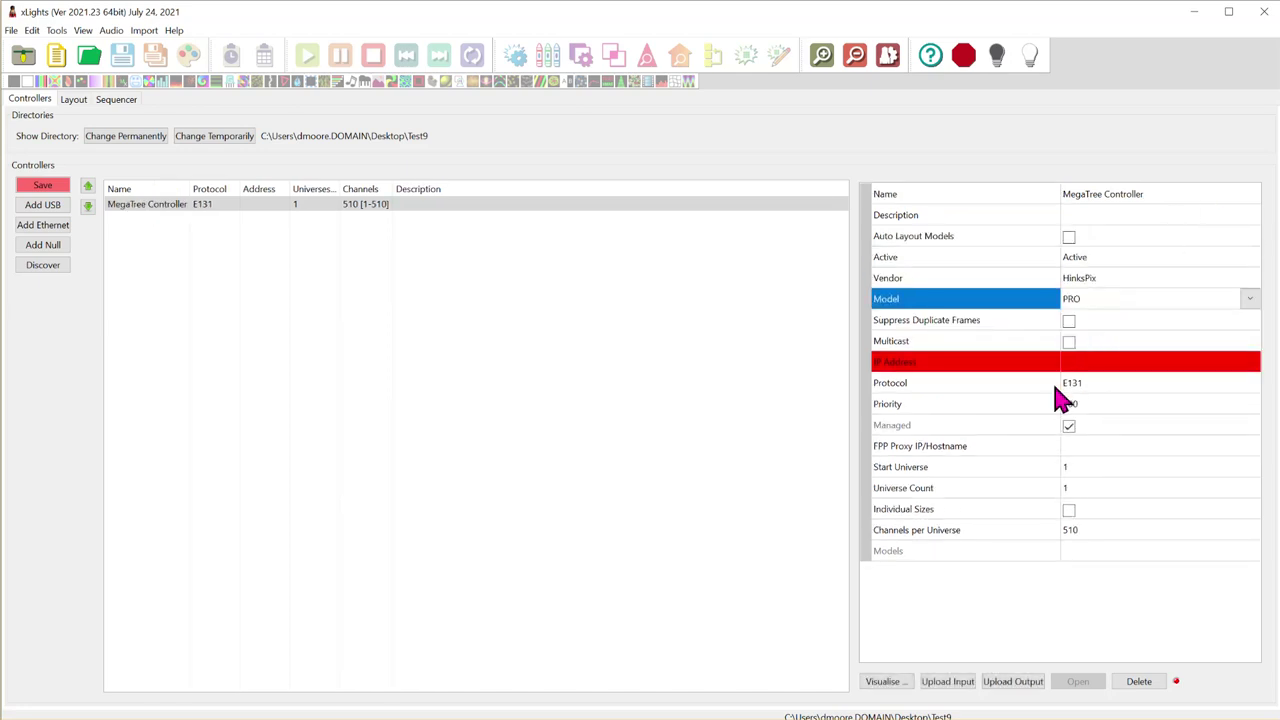
Step: Look up the IP address on the HinksPix configuration page and set the MegaTree Controller's IP address in xLights to 192.168.10.145
left_click(1088, 362)
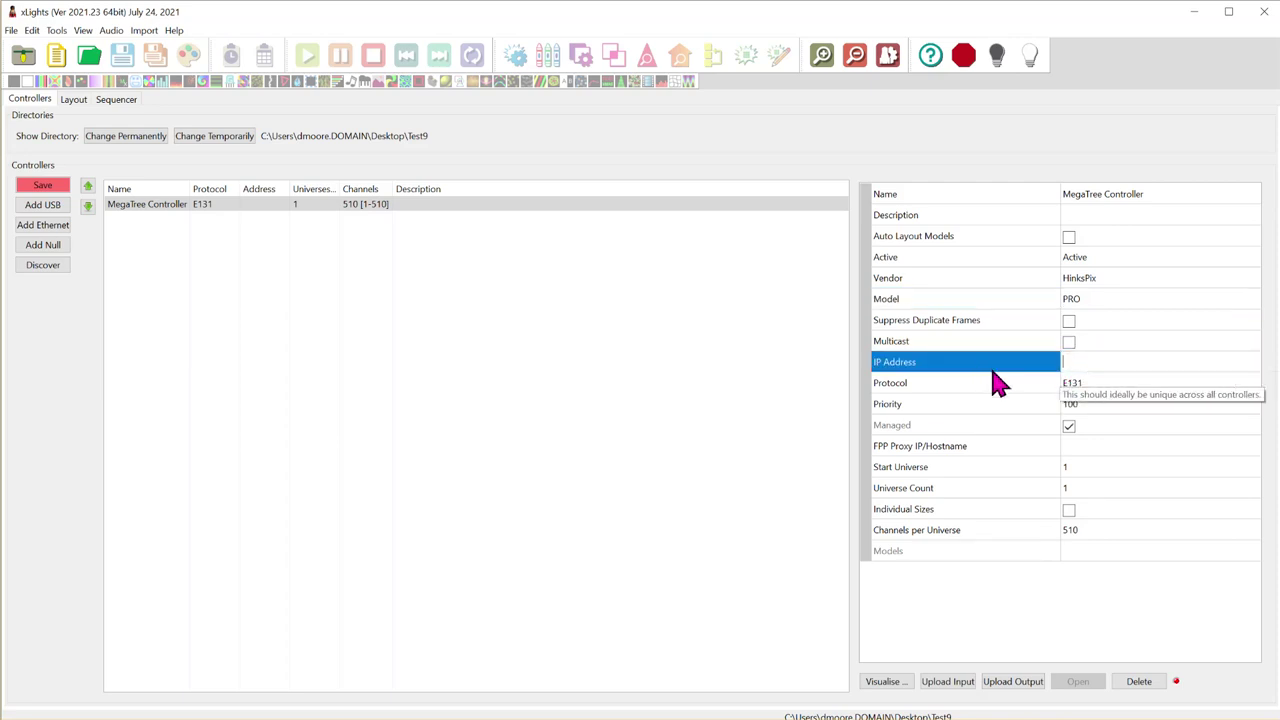
left_click(1023, 386)
left_click(1097, 361)
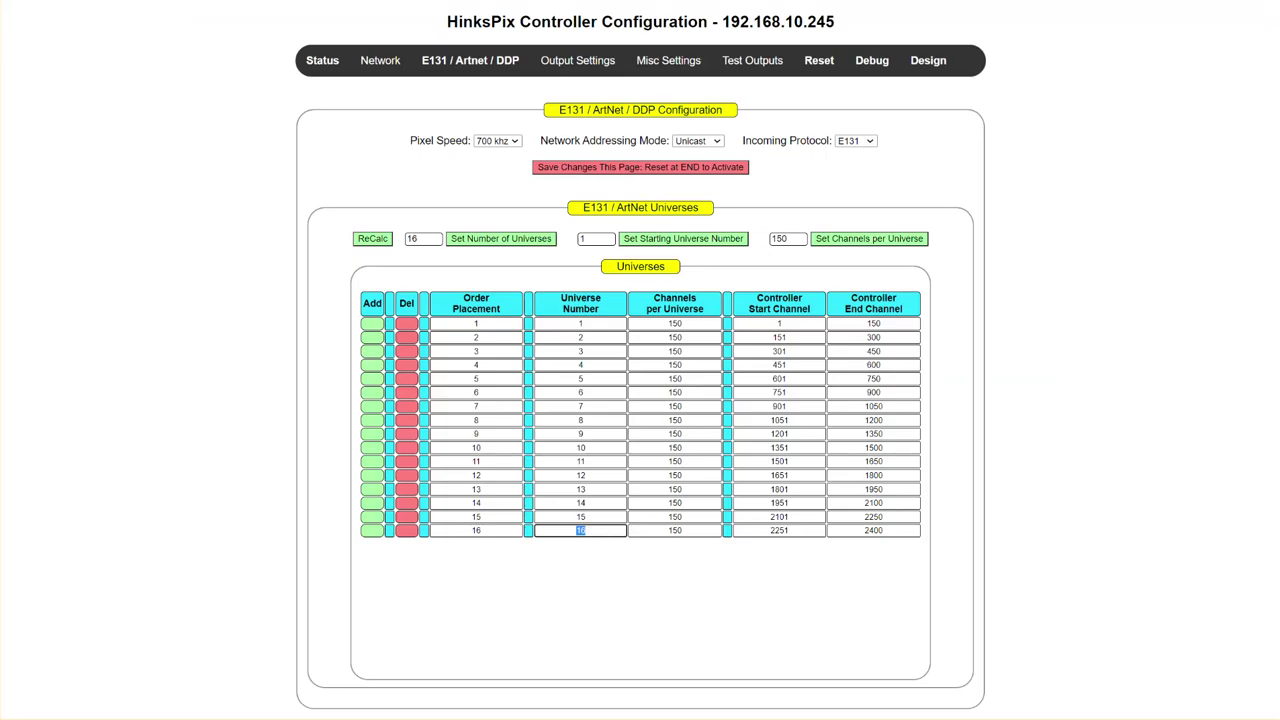
left_click_drag(836, 22, 730, 22)
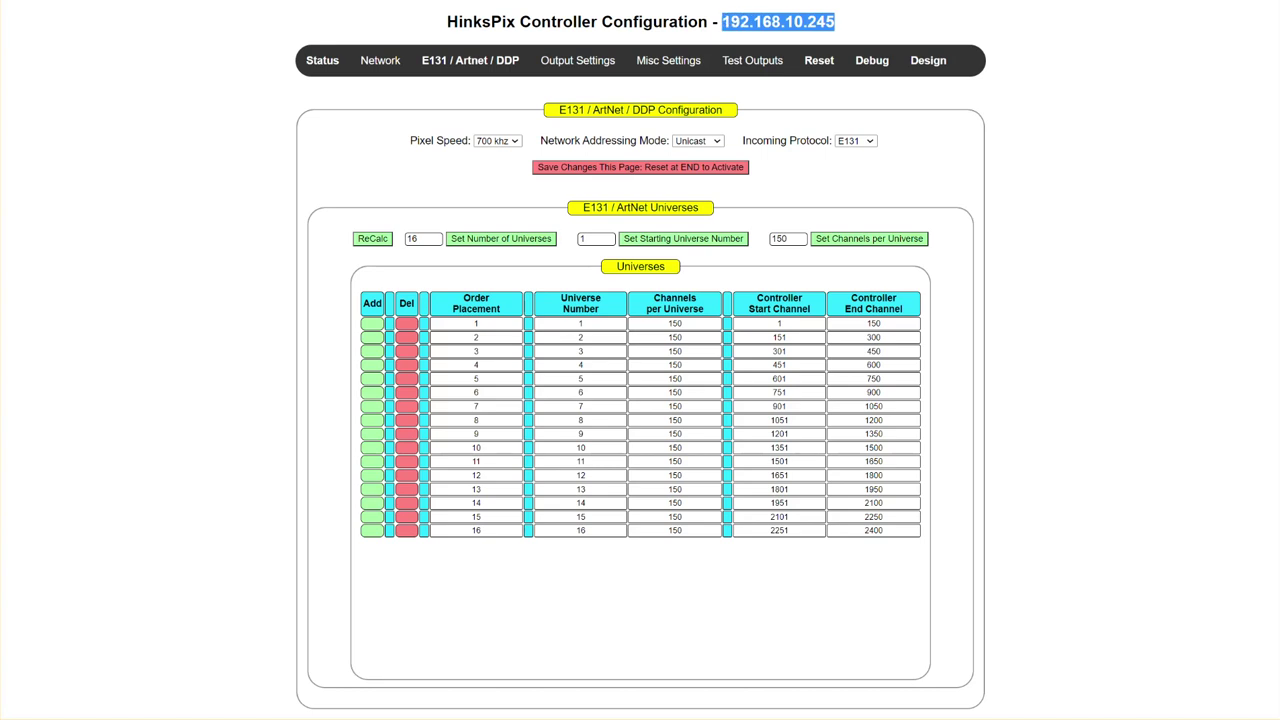
mouse_move(376, 66)
key("alt+Tab")
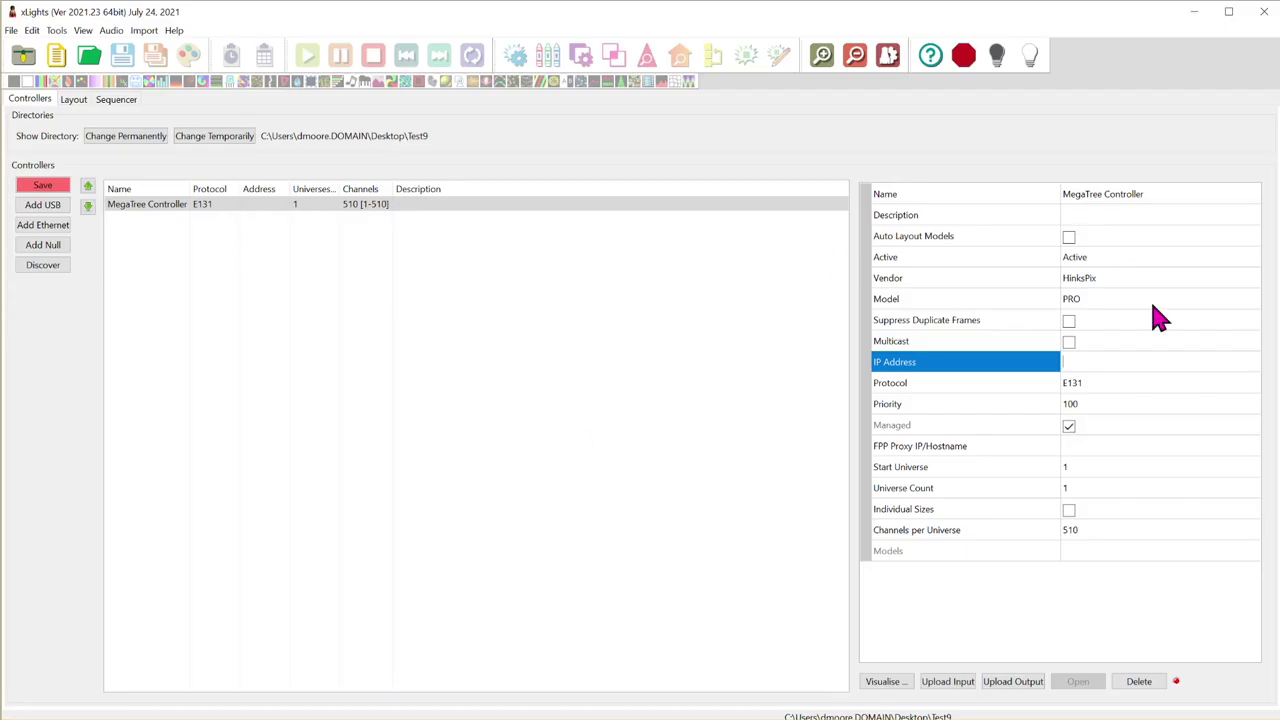
left_click(1106, 362)
type("192.168.10.145")
left_click(128, 205)
Step: Check the start universe against the HinksPix page and set the controller to 16 universes with 150 channels per universe
left_click(1090, 467)
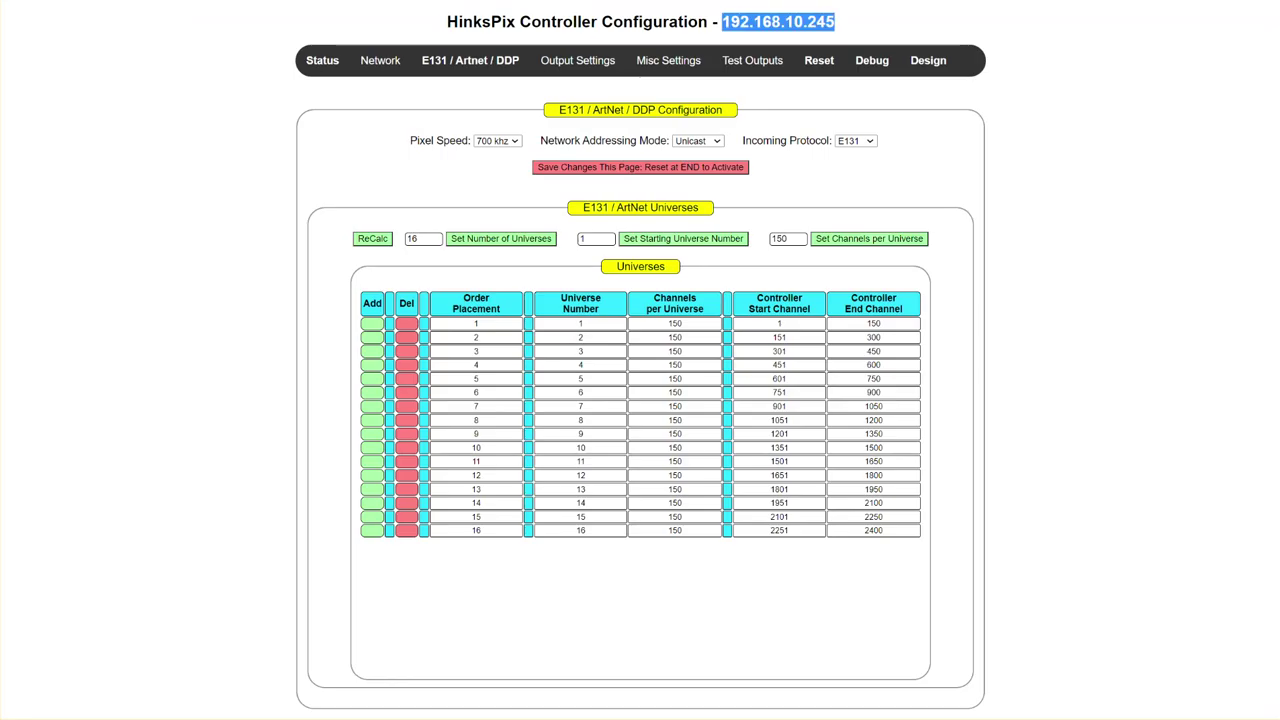
double_click(602, 324)
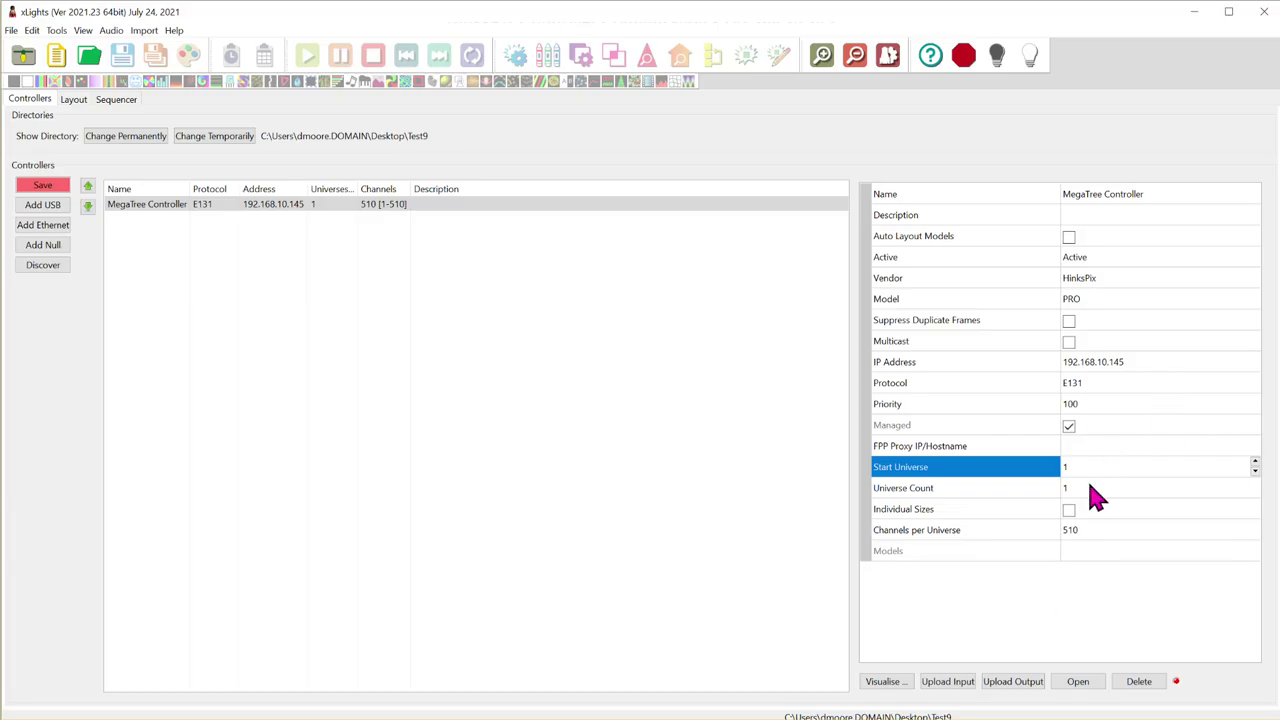
left_click(1088, 487)
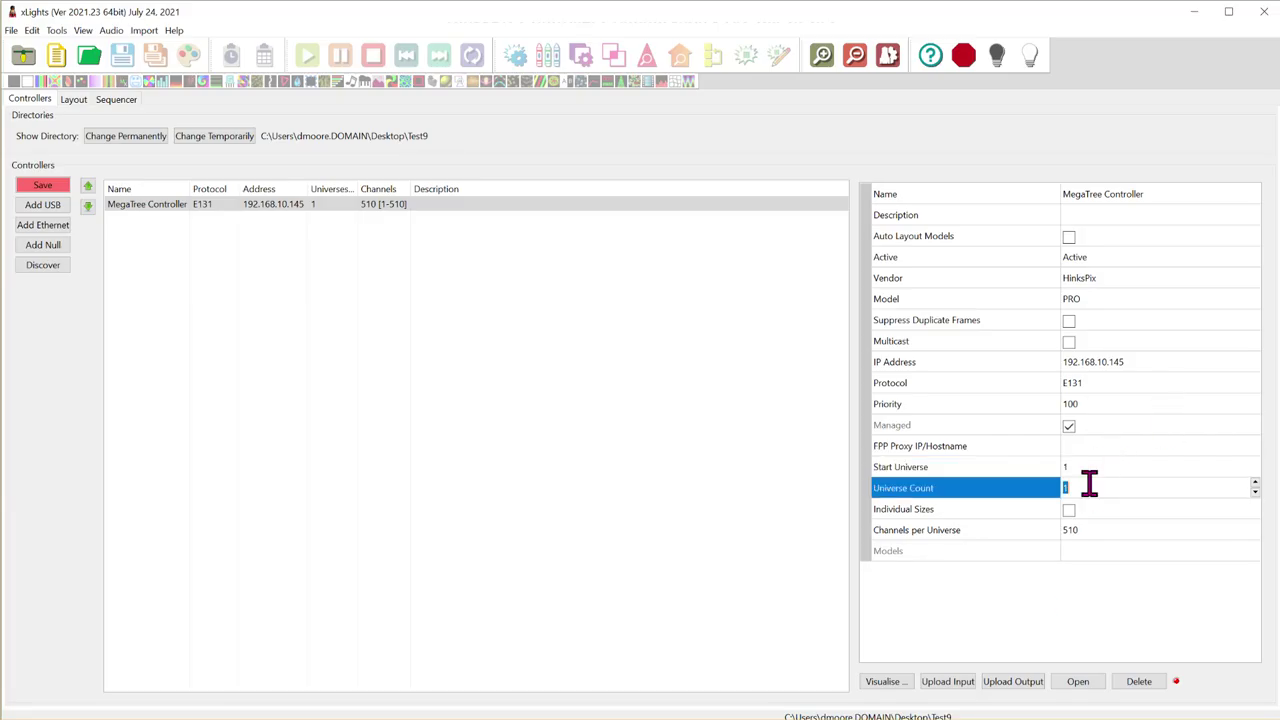
type("10")
left_click(1090, 545)
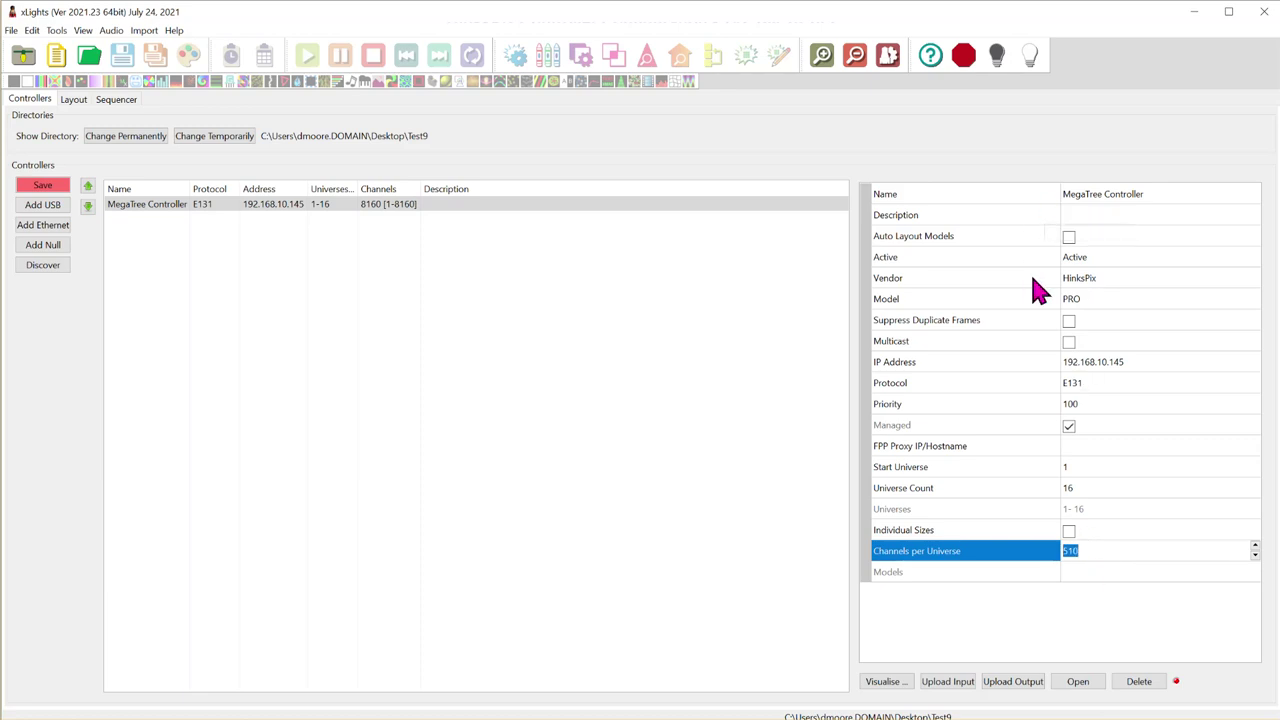
type("150")
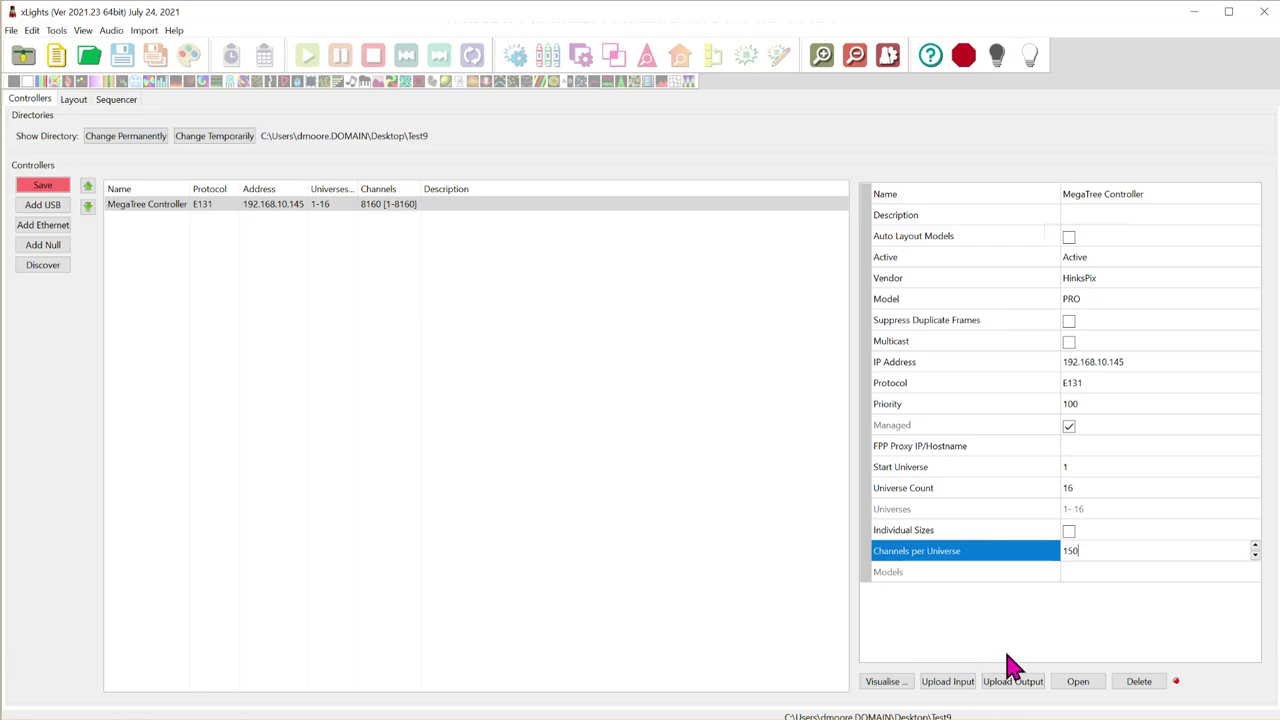
Step: Turn on individual sizes, examine the sizes and channel ranges of universes 1 - 16, and turn individual sizes off again
left_click(1067, 534)
left_click(1068, 532)
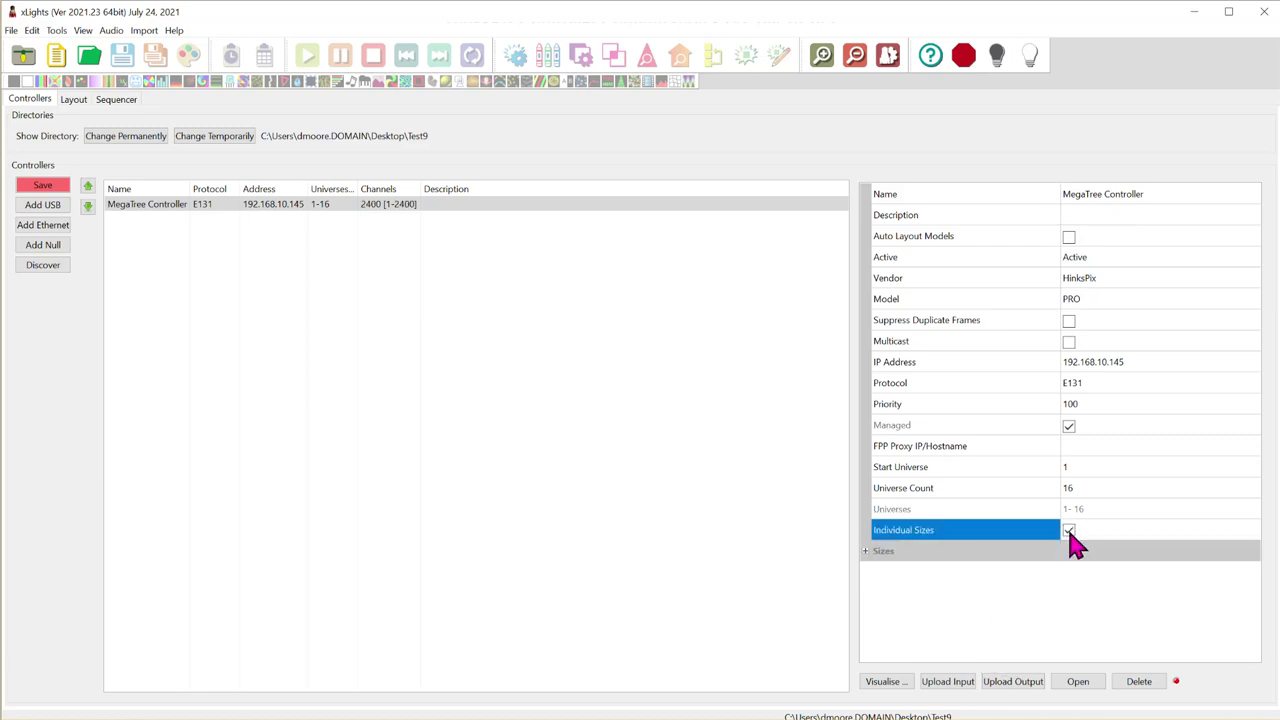
left_click(866, 551)
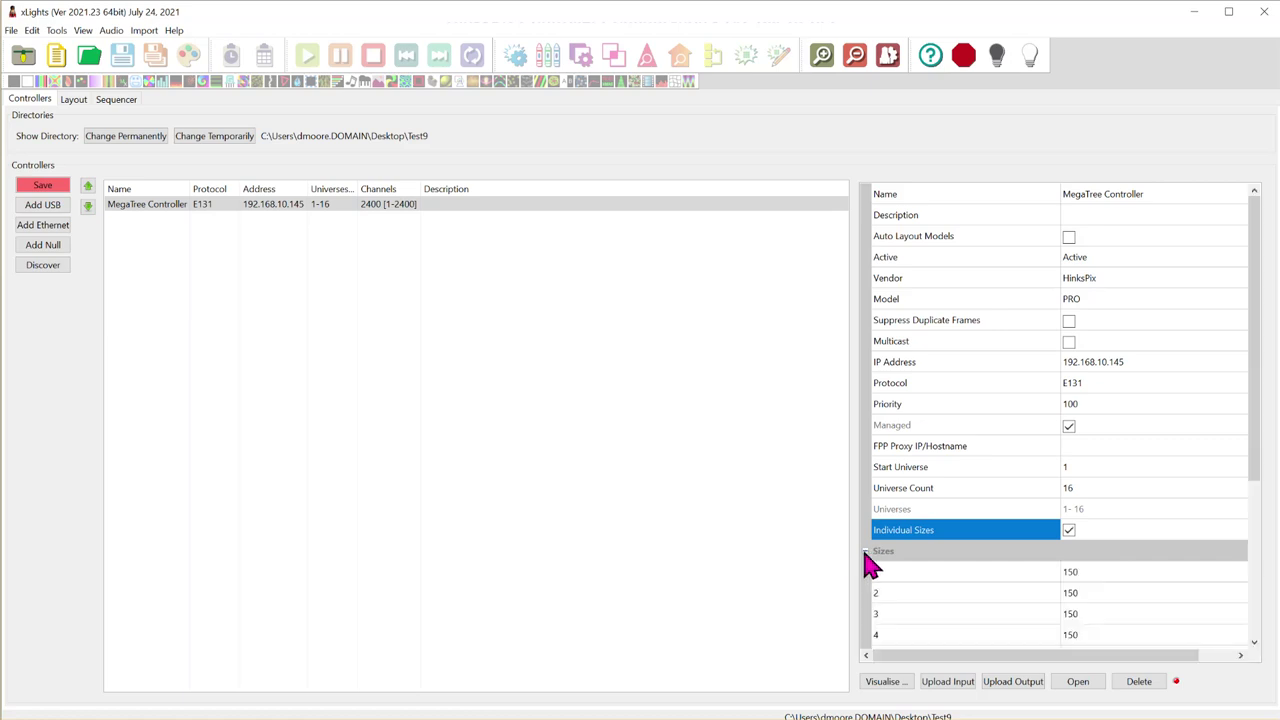
scroll(1125, 580, "down", 2)
scroll(1125, 580, "down", 2)
left_click(894, 344)
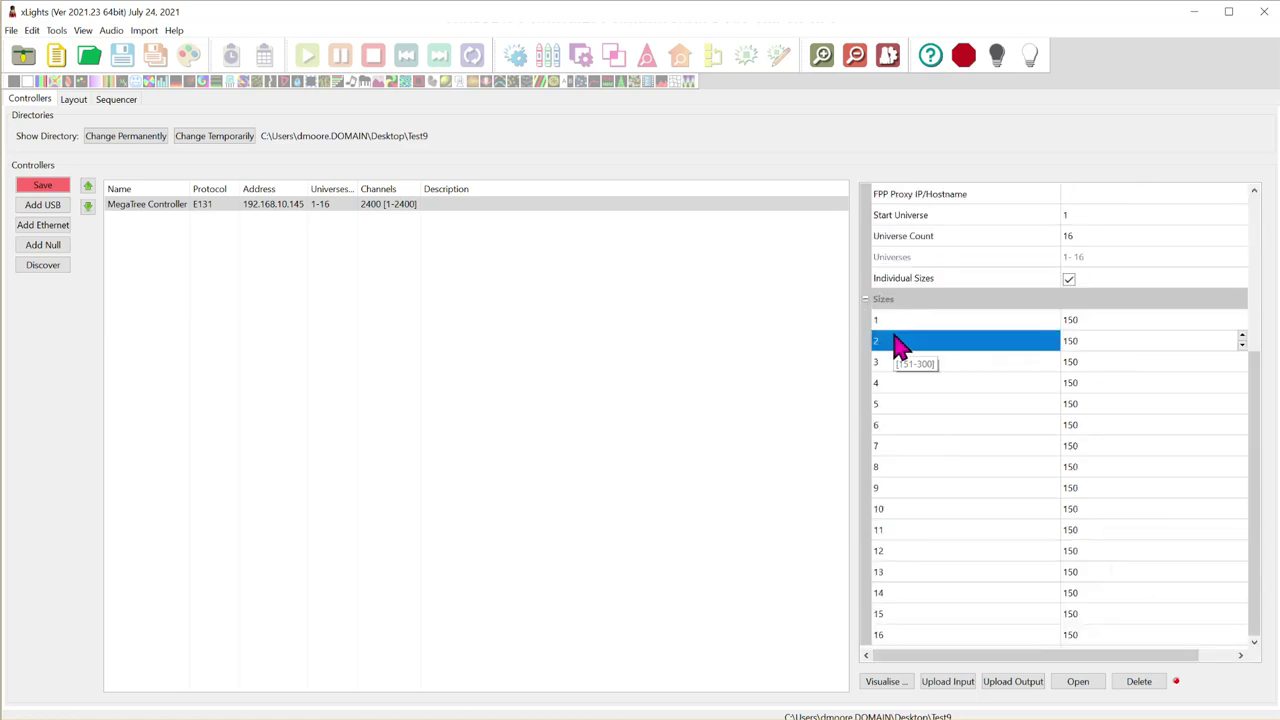
left_click(925, 447)
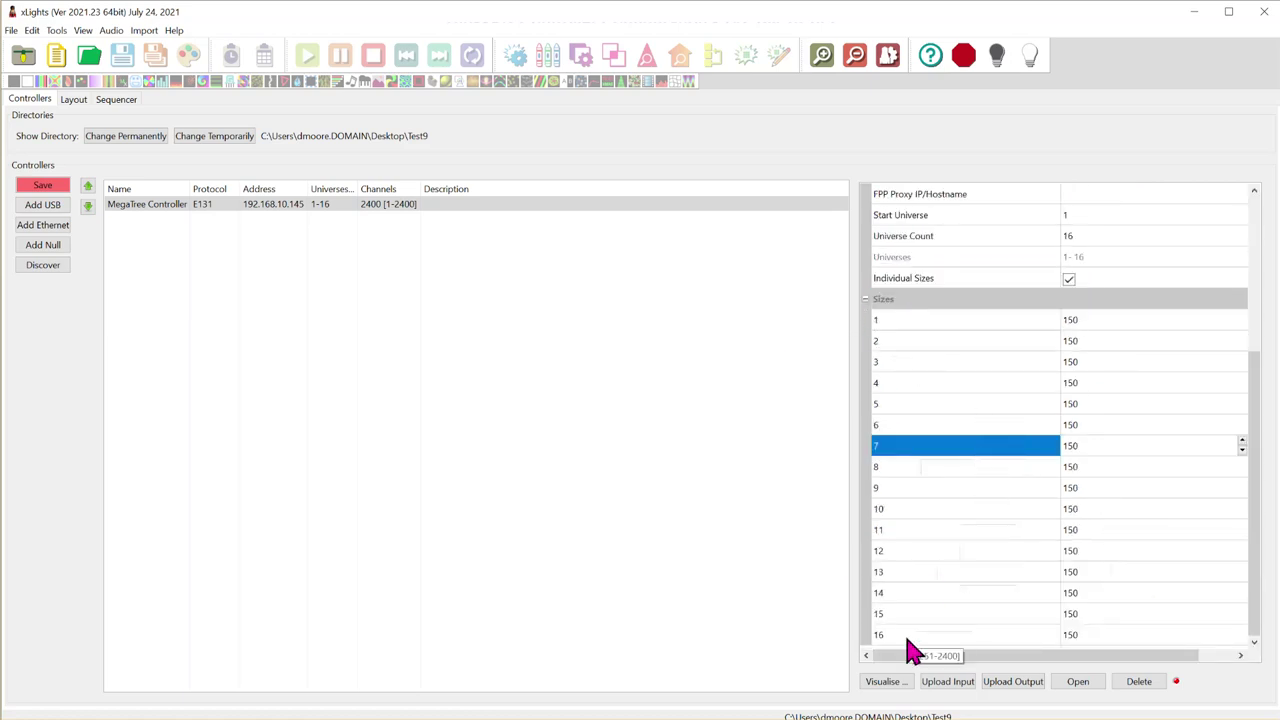
left_click(866, 300)
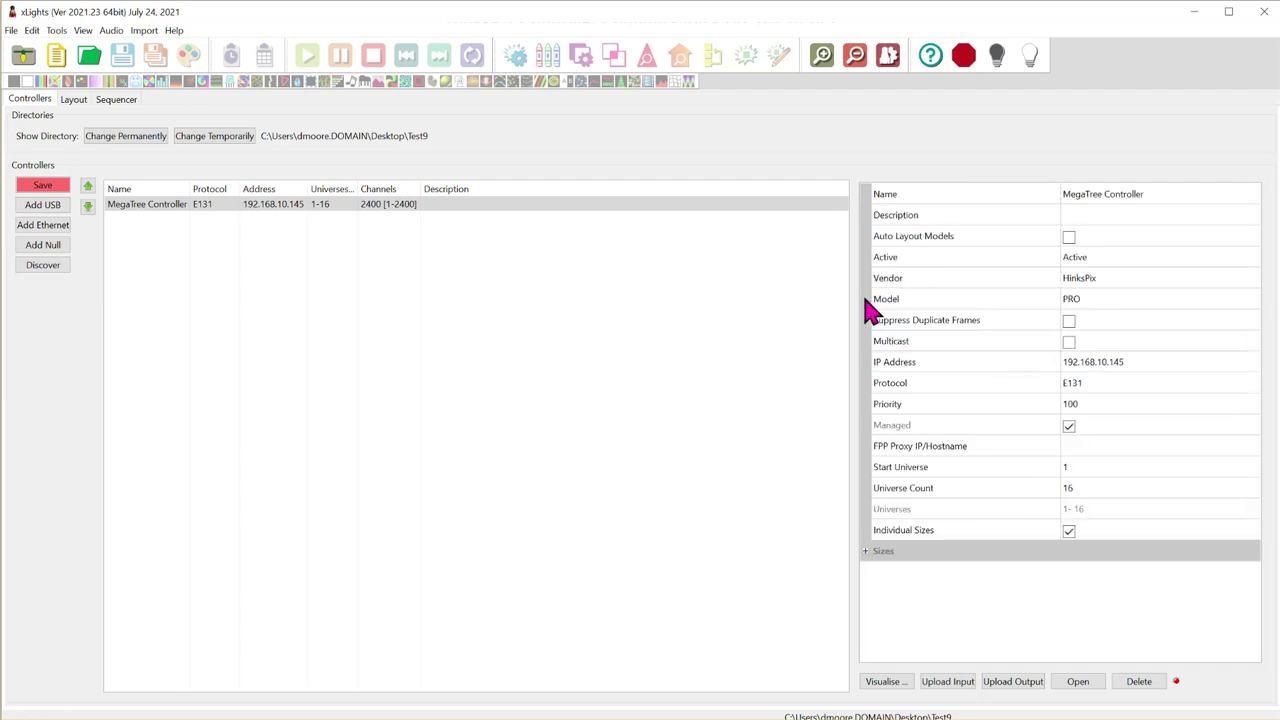
left_click(1071, 532)
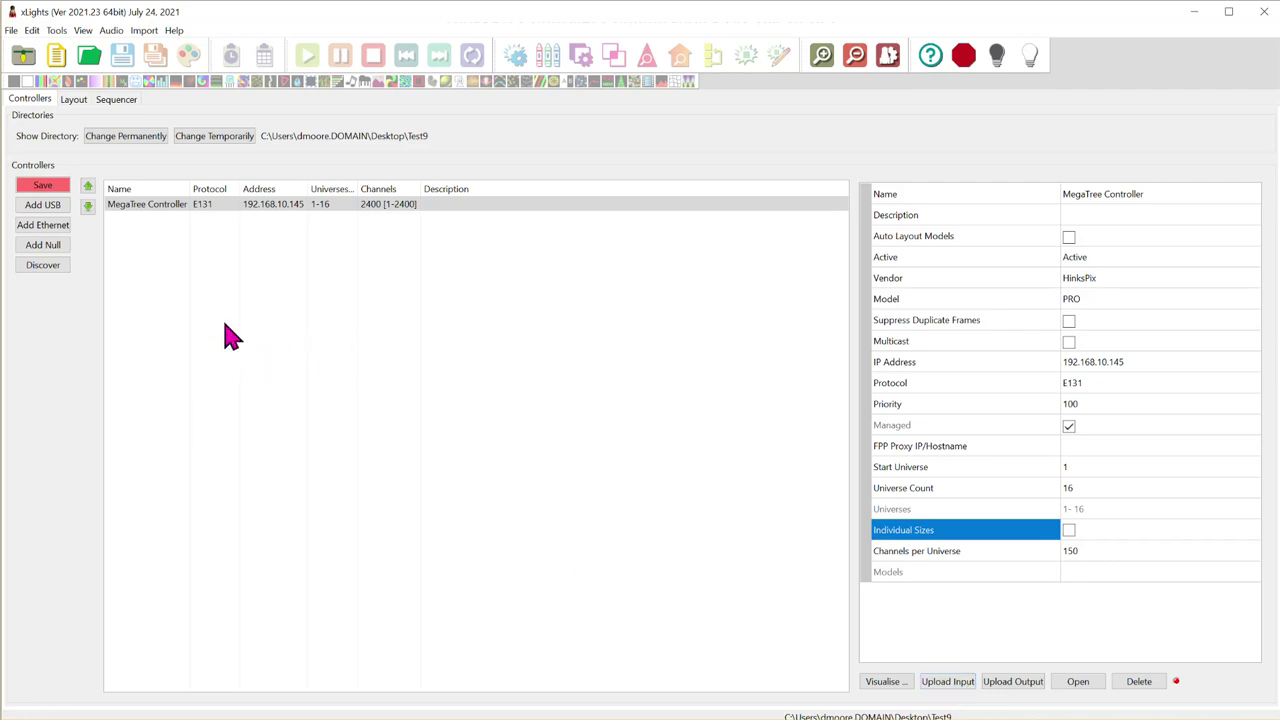
Step: Save the controller setup with the MegaTree Controller
left_click(44, 187)
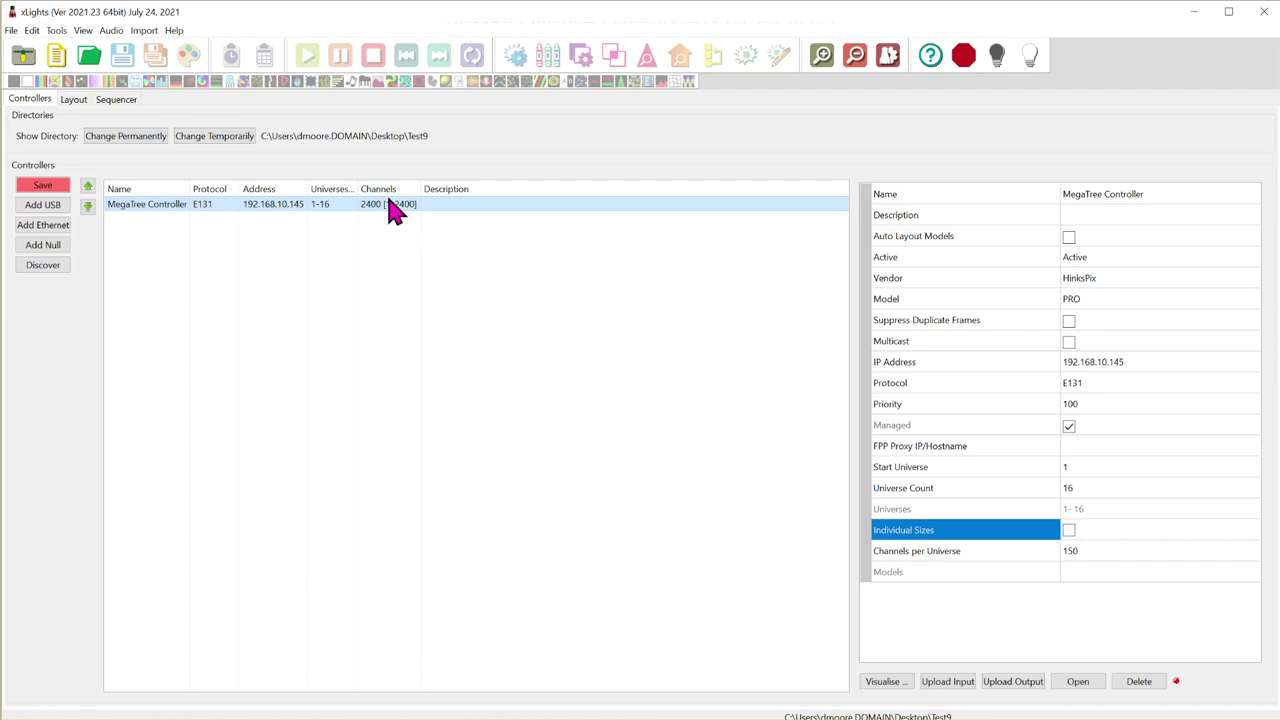
left_click(55, 190)
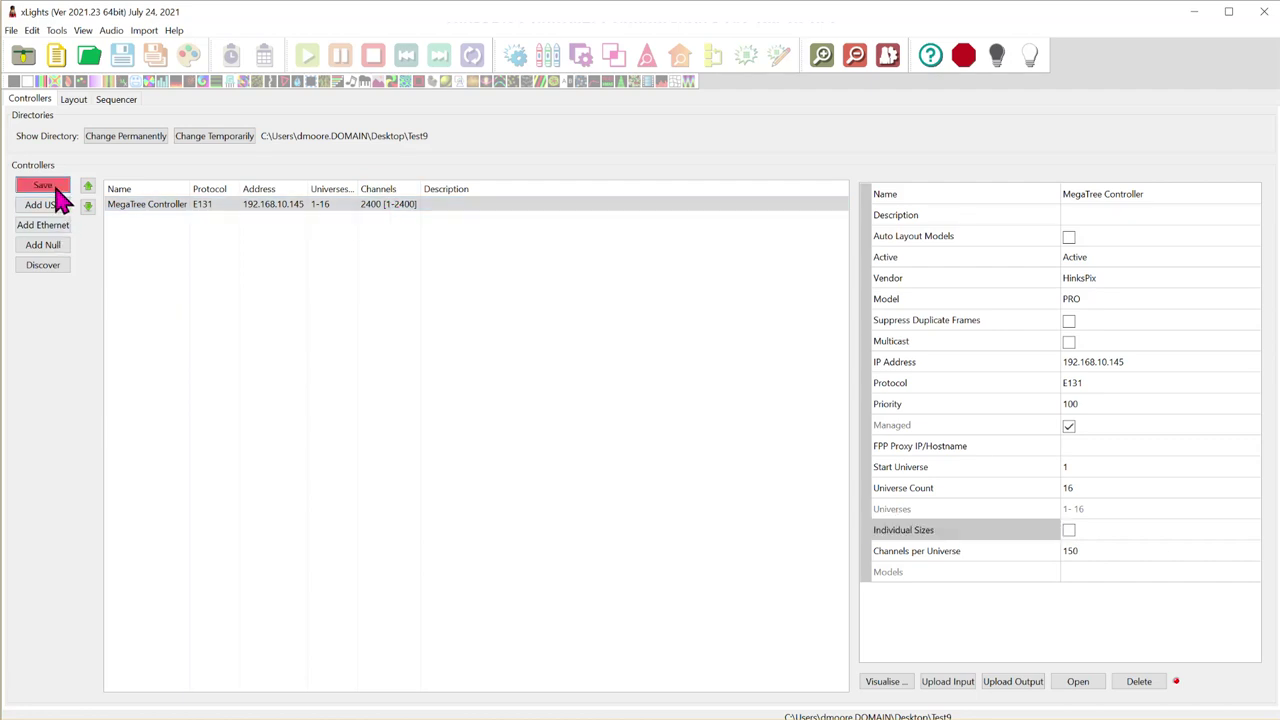
Step: Open the layout and draw a Tree model in the left half of the preview
left_click(72, 102)
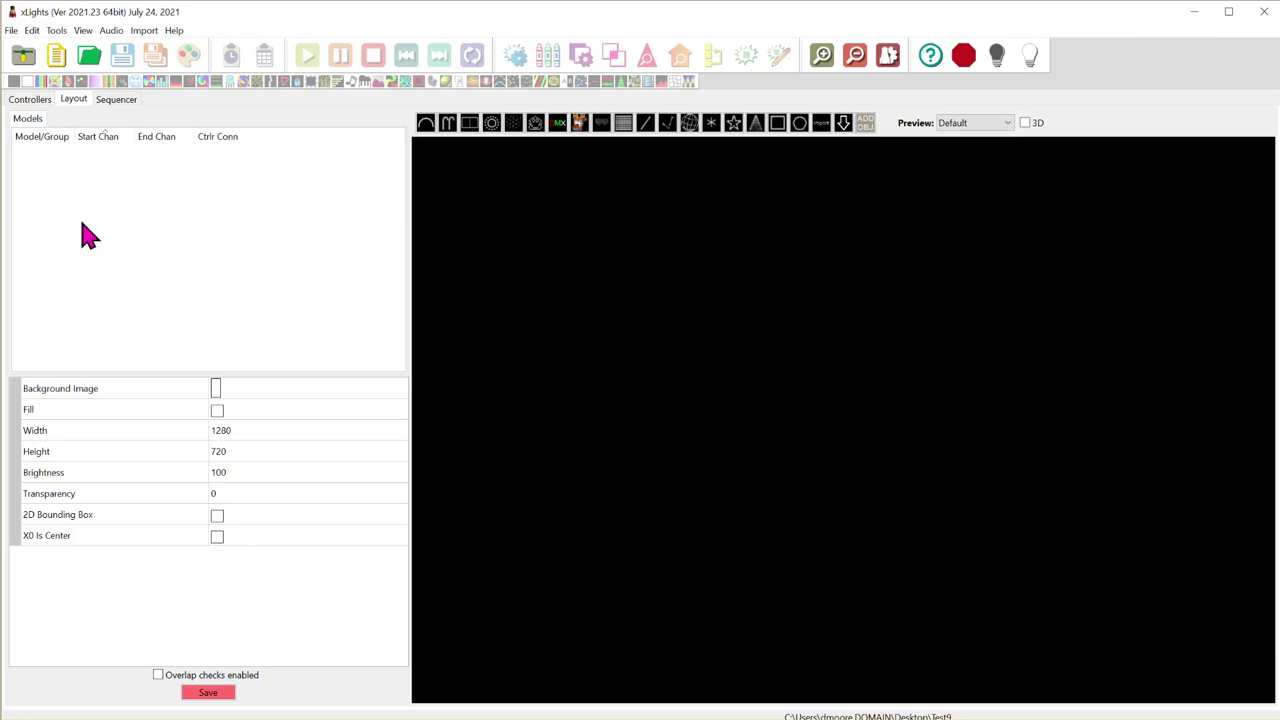
left_click(756, 122)
left_click_drag(518, 460, 518, 530)
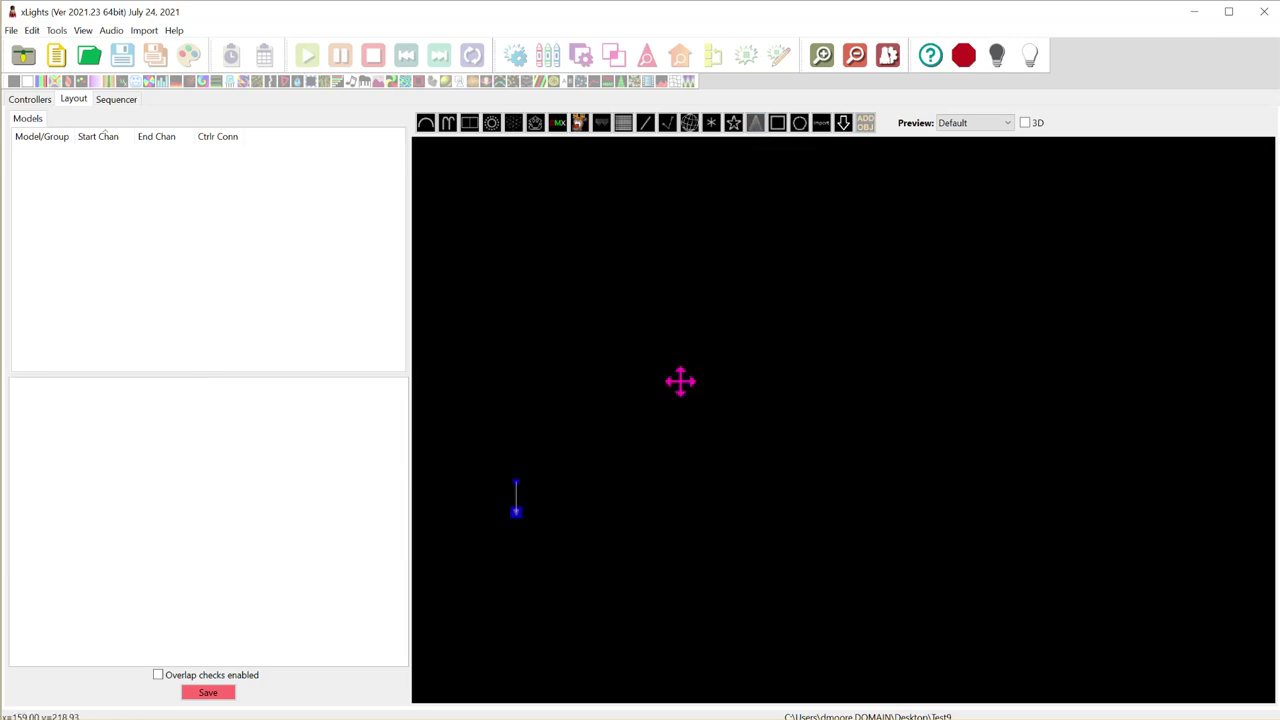
left_click_drag(550, 457, 678, 321)
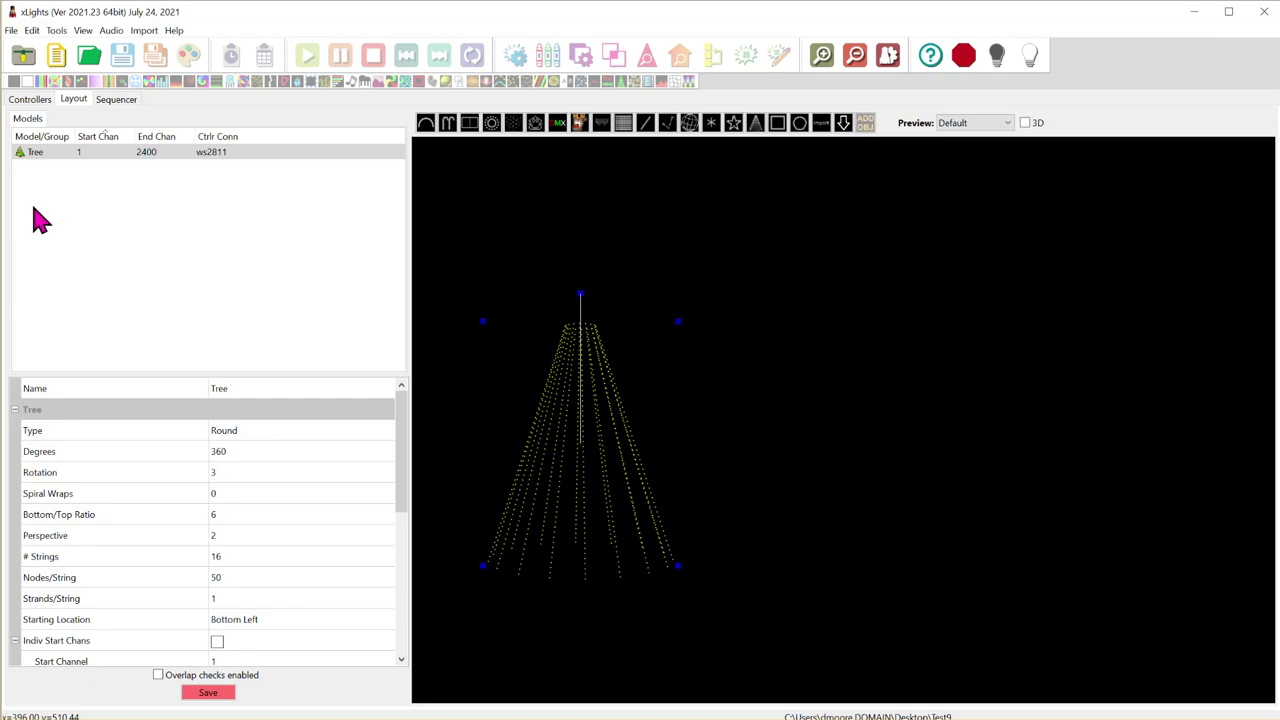
Step: Move the tree model to the middle of the preview
left_click(238, 285)
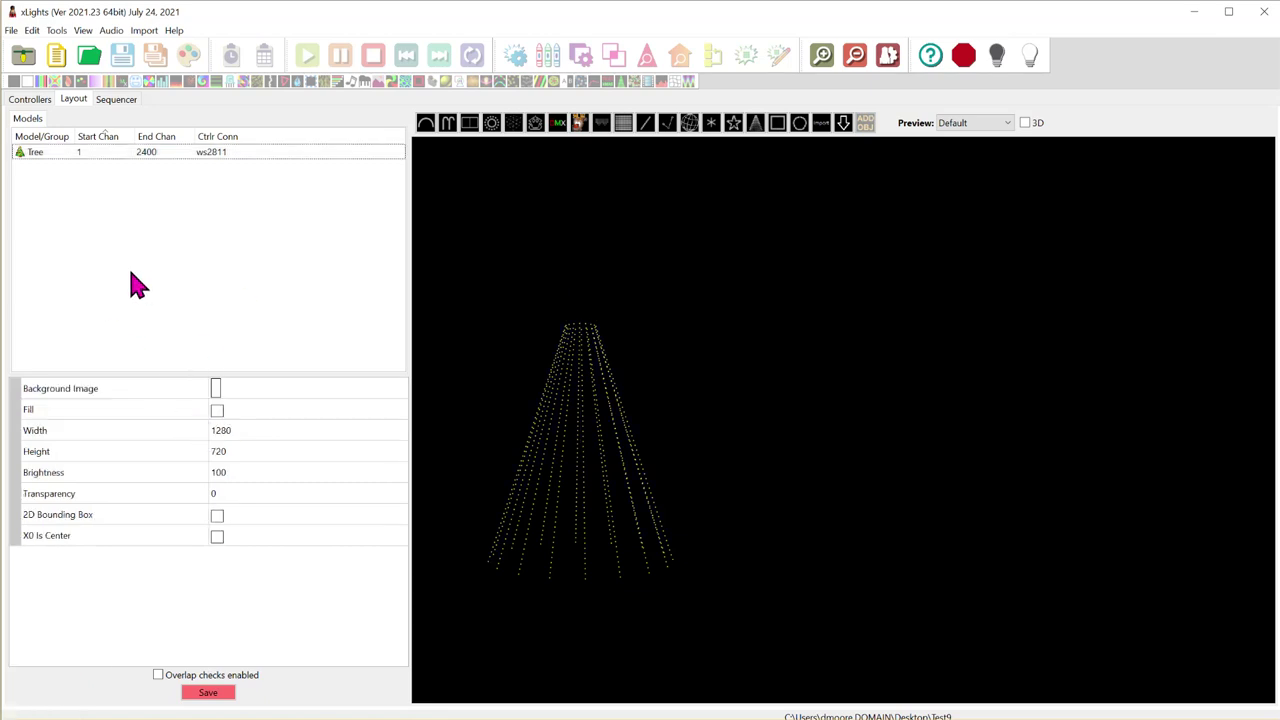
left_click(108, 394)
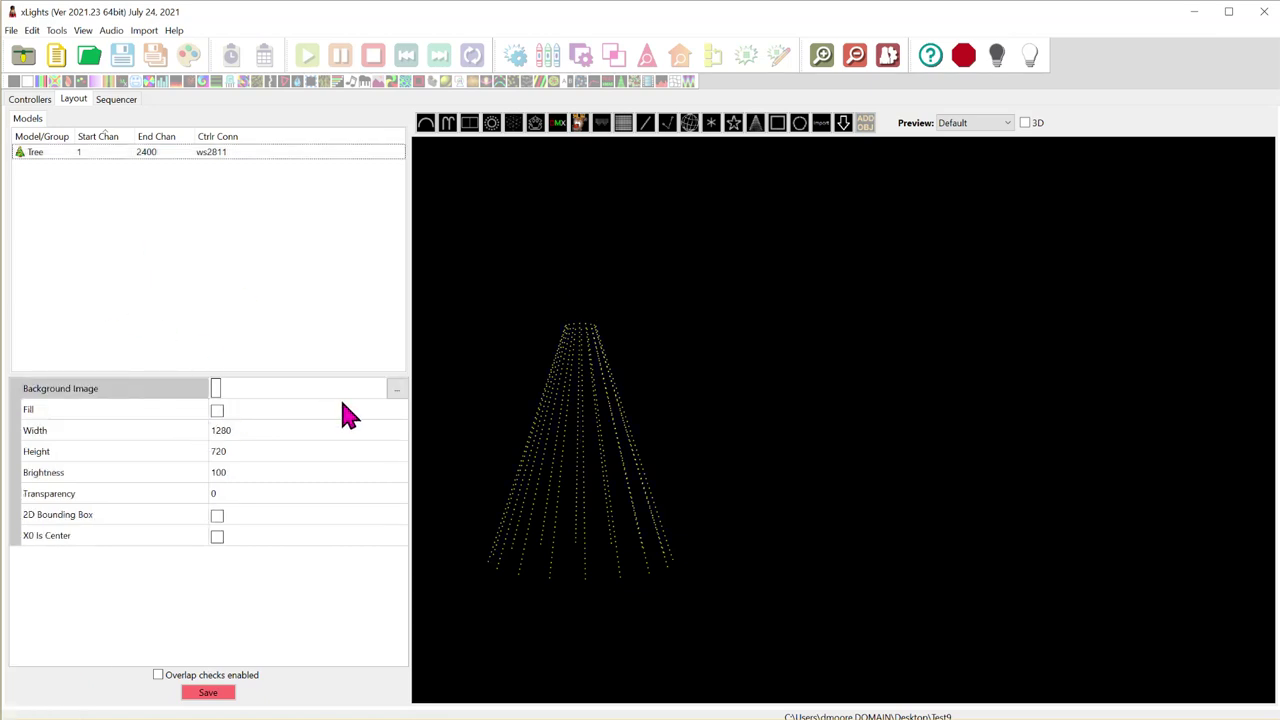
left_click_drag(612, 450, 757, 337)
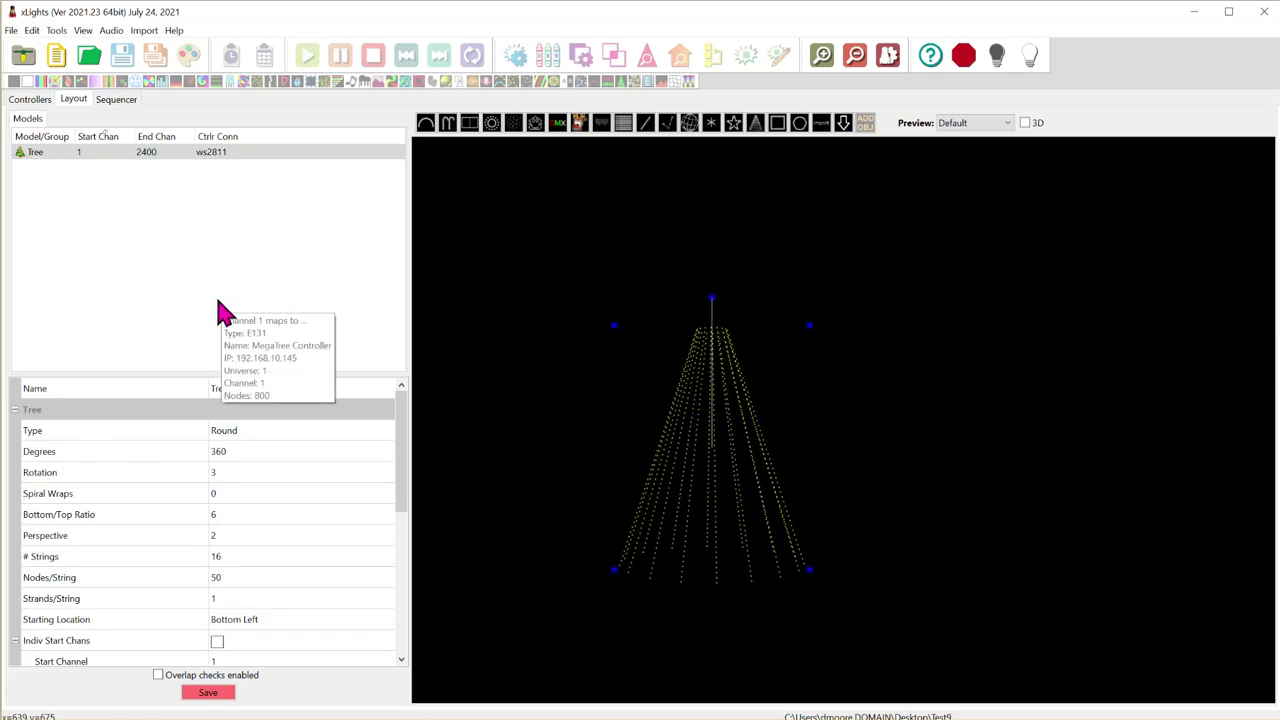
Step: Rename the tree model as MegaTree
left_click(80, 152)
left_click(243, 389)
type("MegaT")
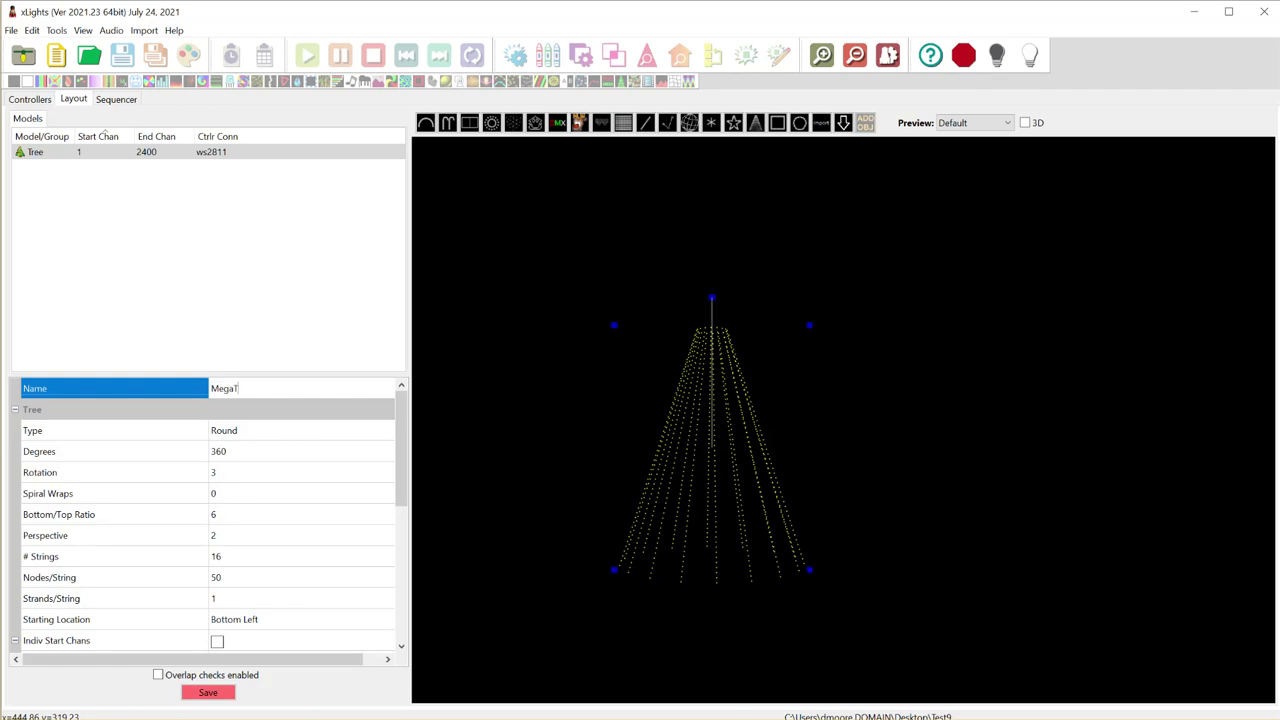
key("Return")
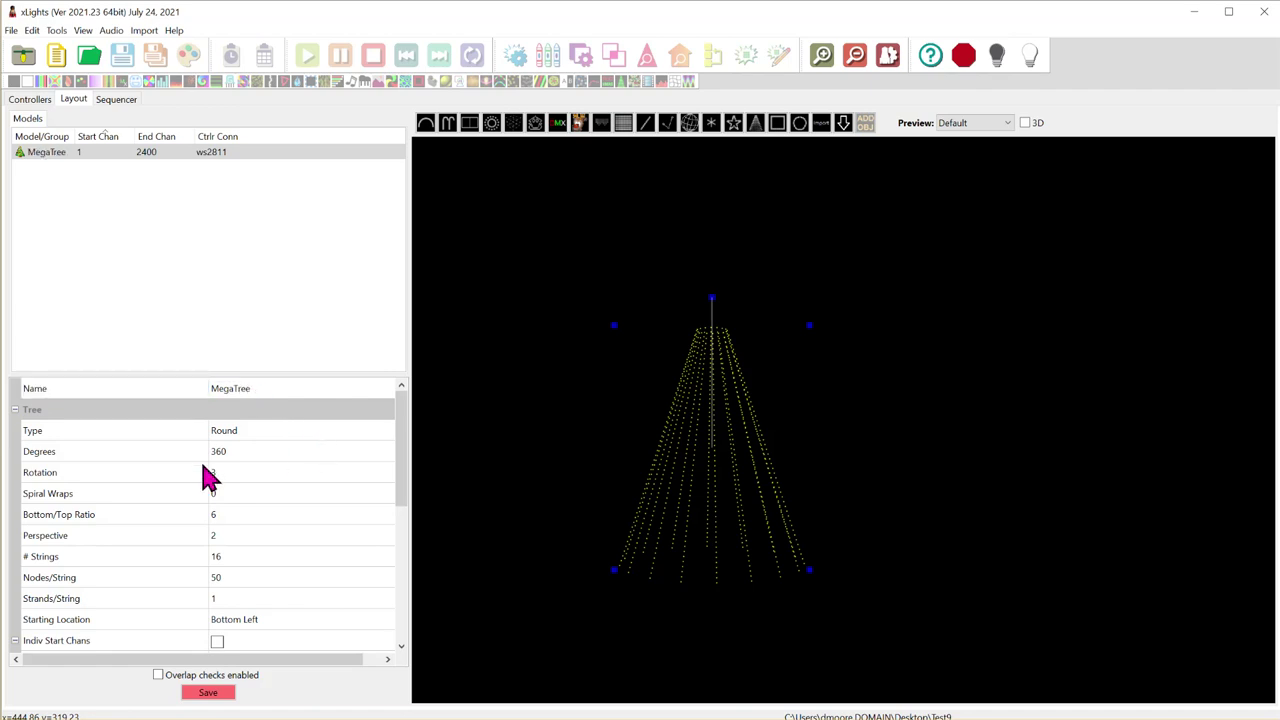
Step: Set the MegaTree to 180 degrees and check its string count, nodes per string and starting location
left_click(250, 452)
type("180")
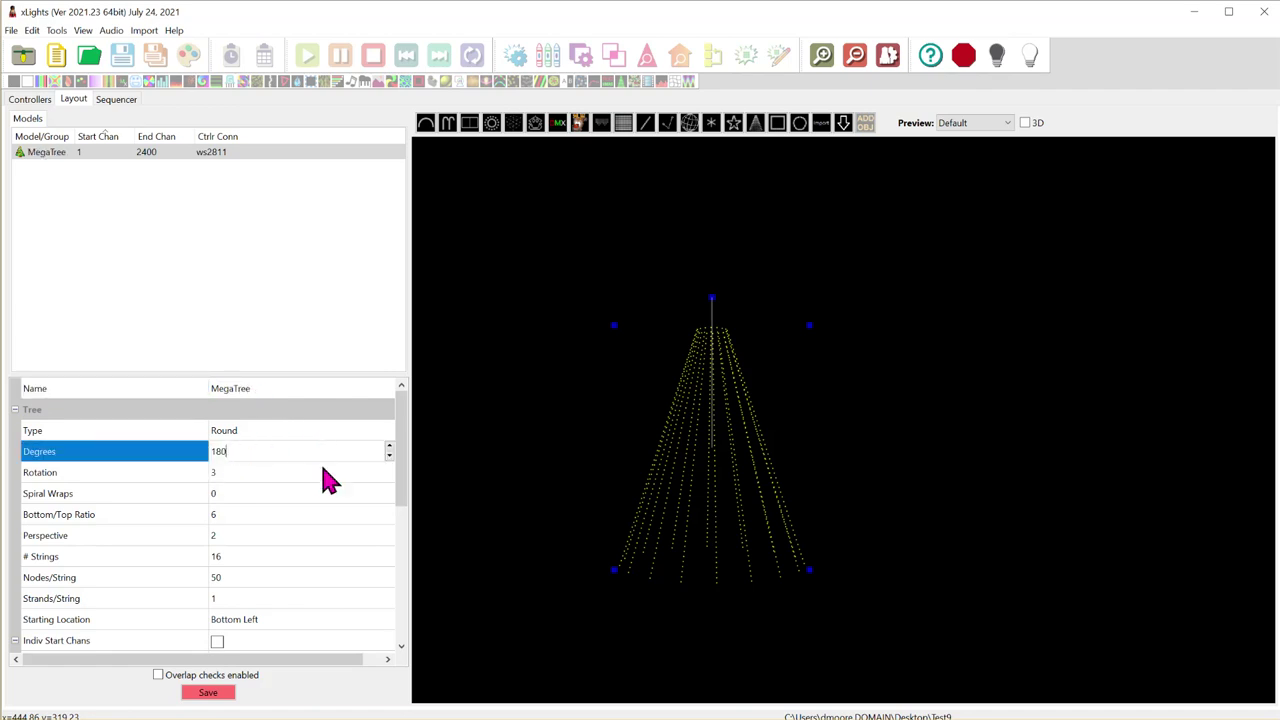
left_click(300, 556)
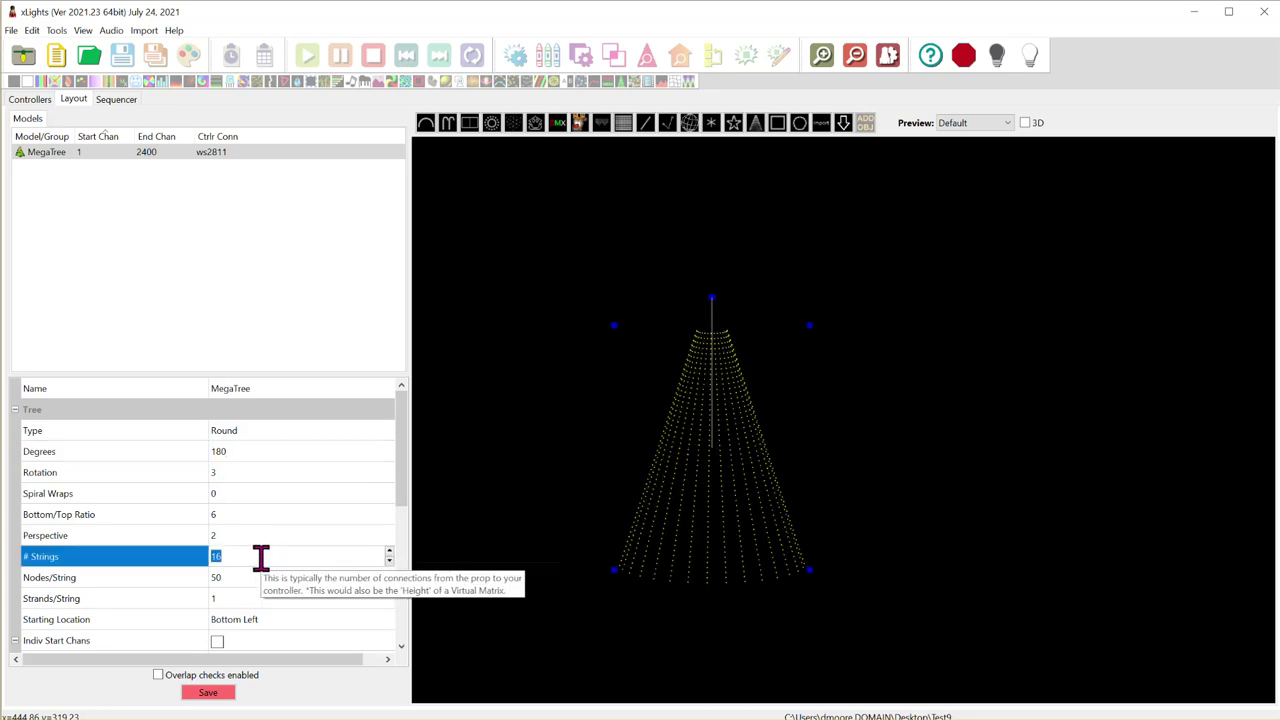
left_click(252, 577)
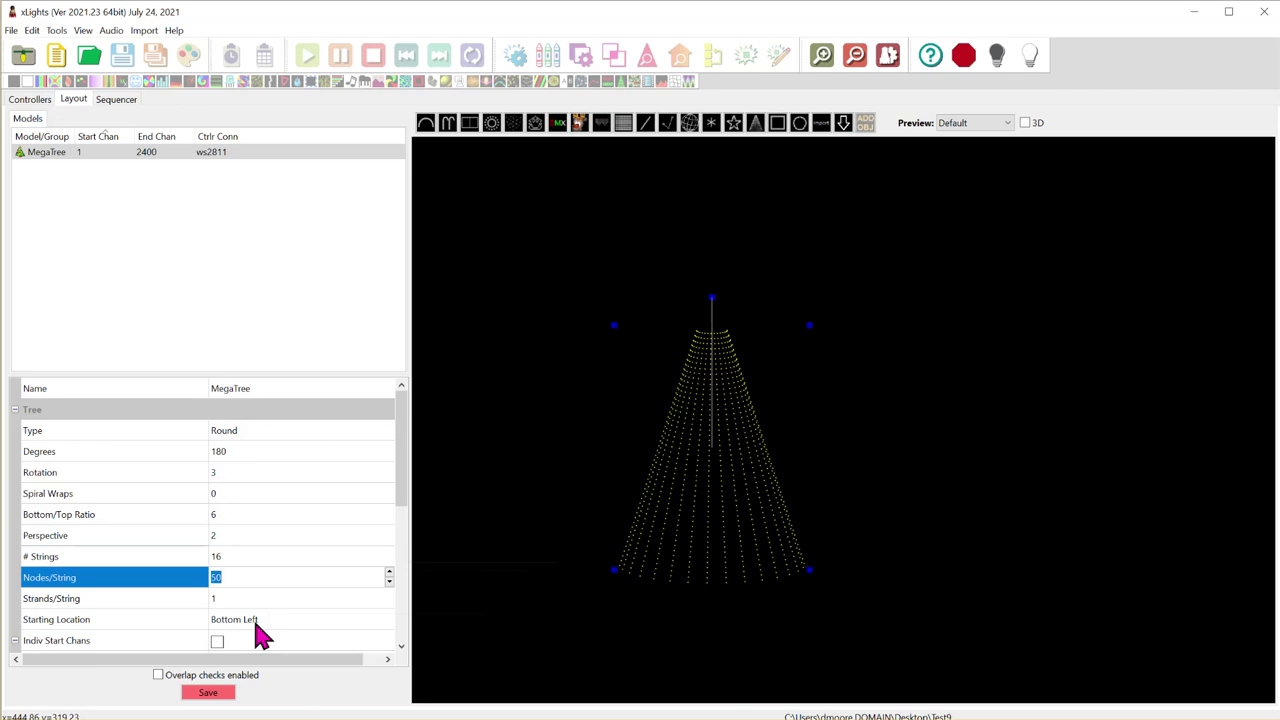
left_click(250, 620)
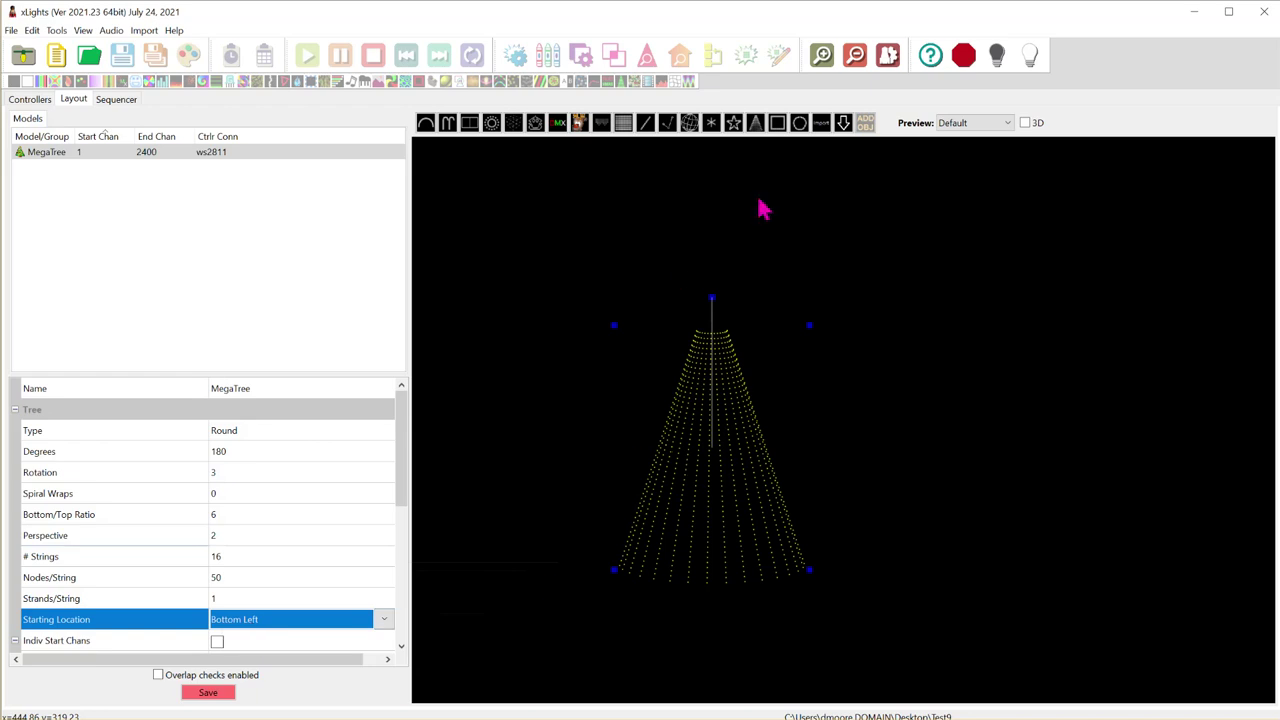
Step: Open the MegaTree's node layout, enlarge it, and examine the node numbering of all strings from bottom to top
right_click(695, 465)
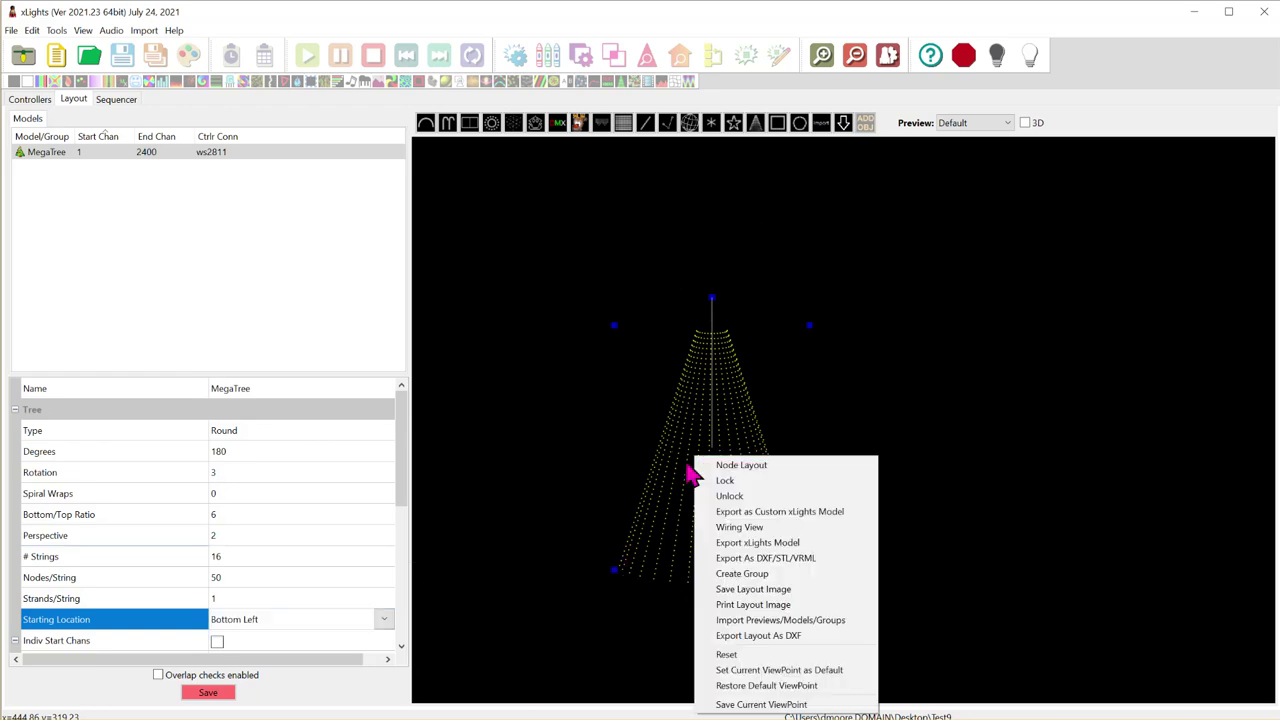
left_click(742, 465)
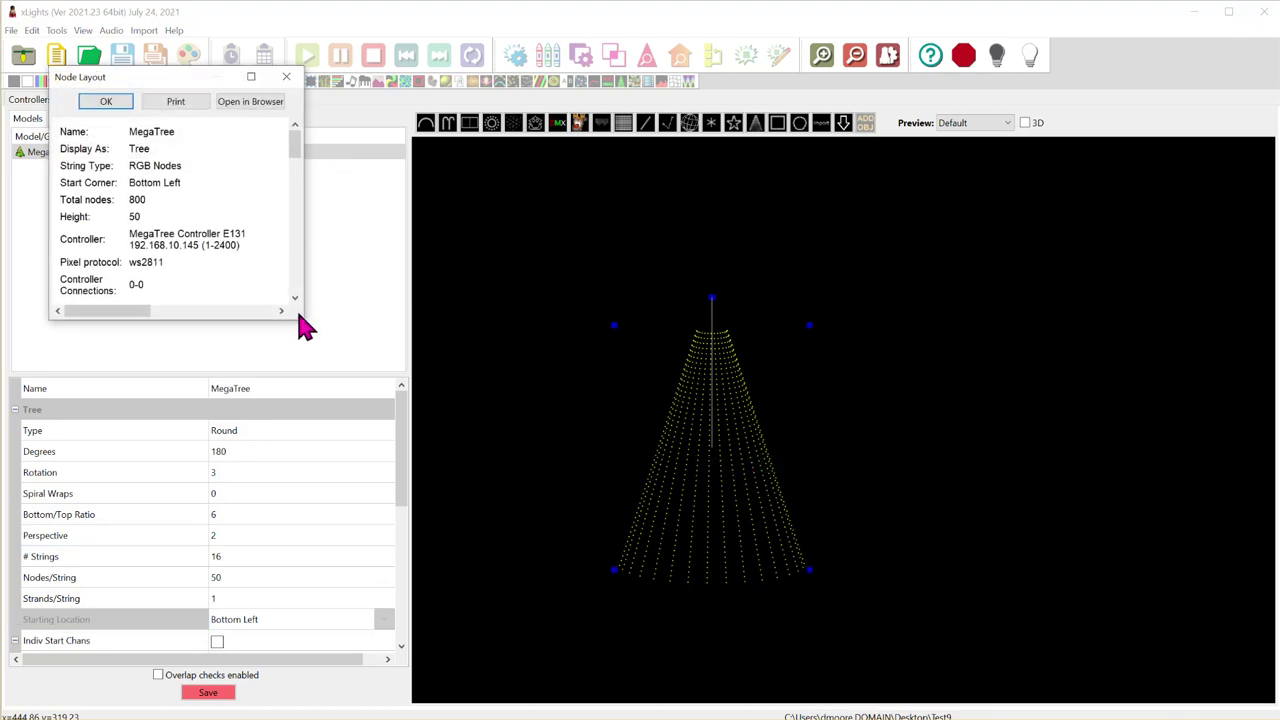
left_click_drag(302, 318, 1034, 680)
scroll(289, 357, "down", 5)
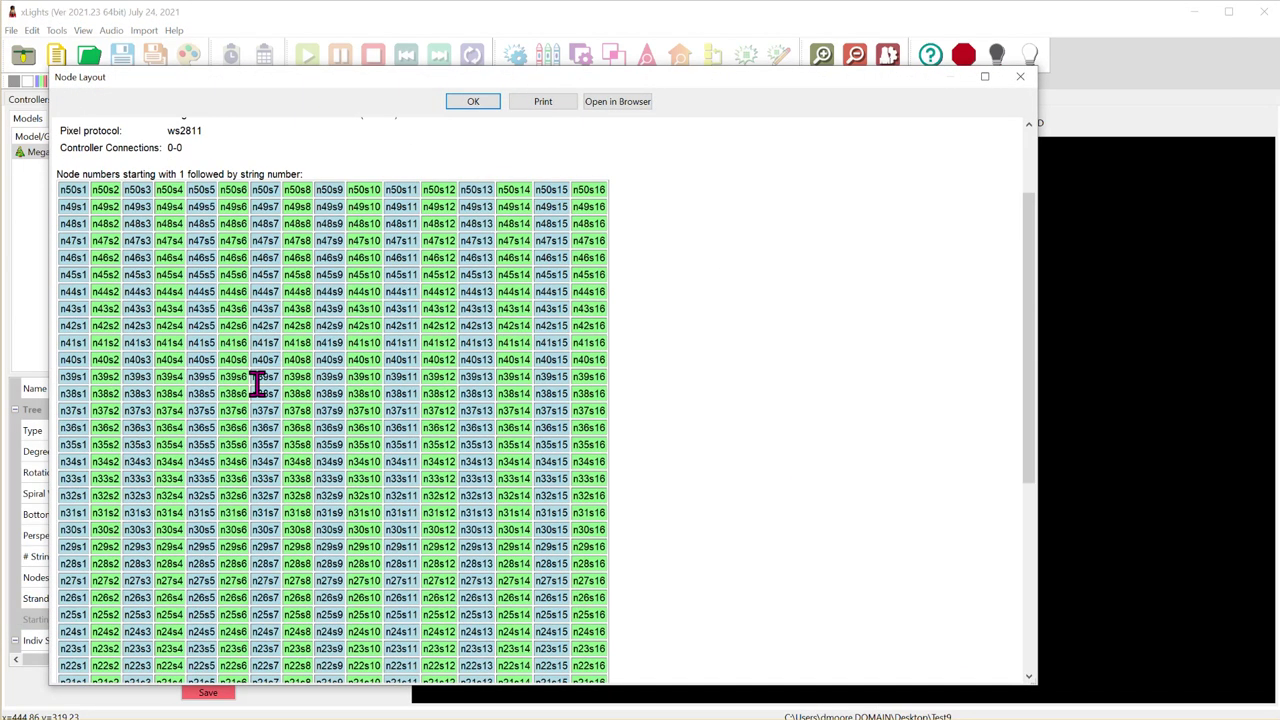
scroll(220, 495, "down", 4)
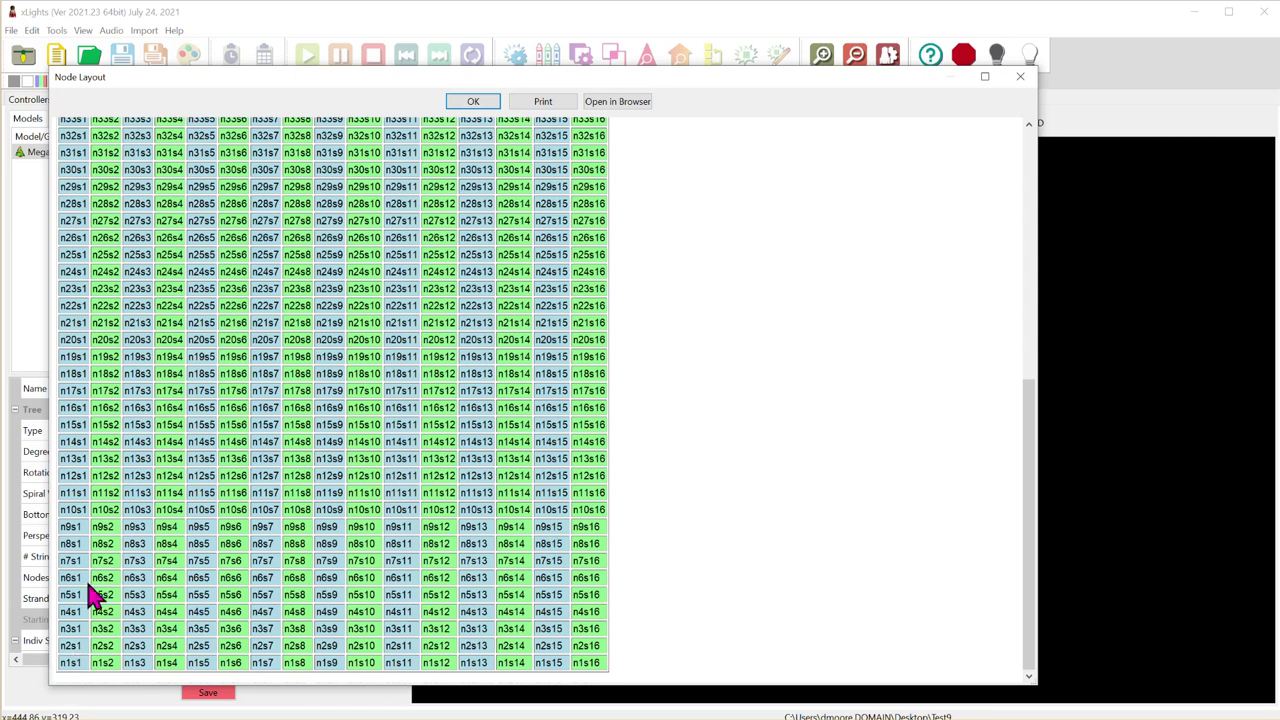
scroll(97, 306, "up", 4)
scroll(90, 180, "up", 3)
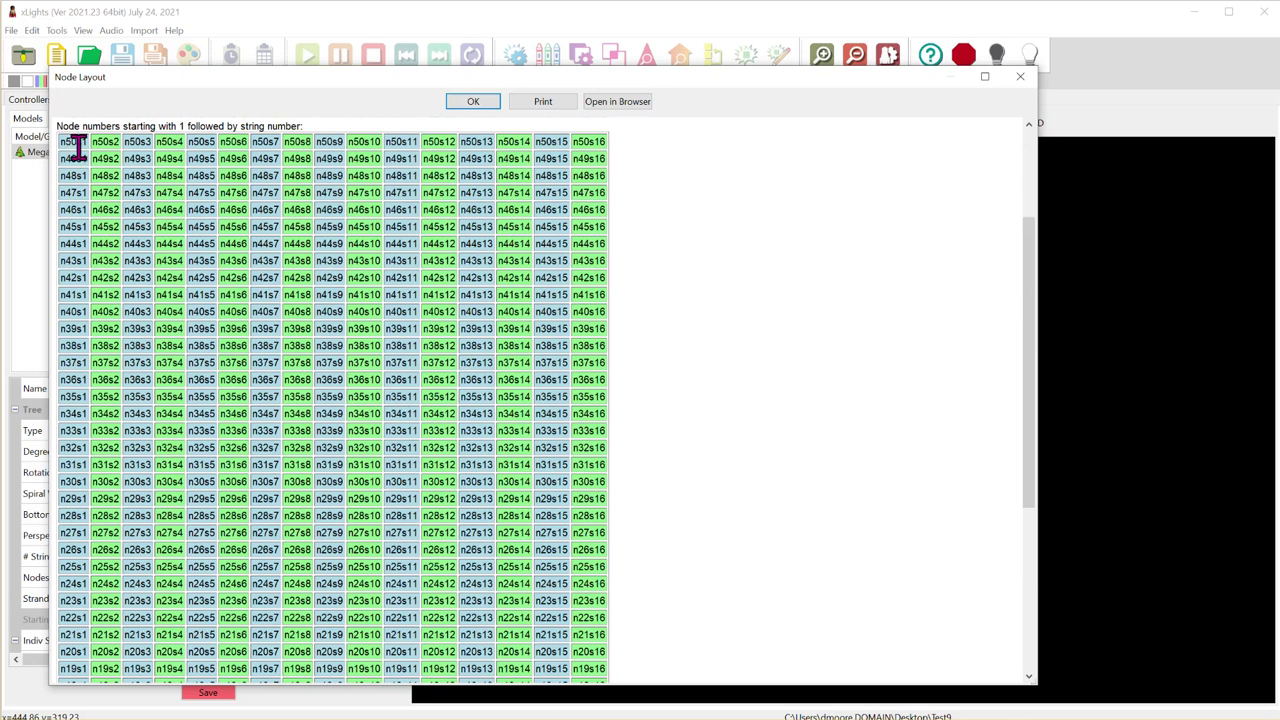
scroll(143, 534, "down", 6)
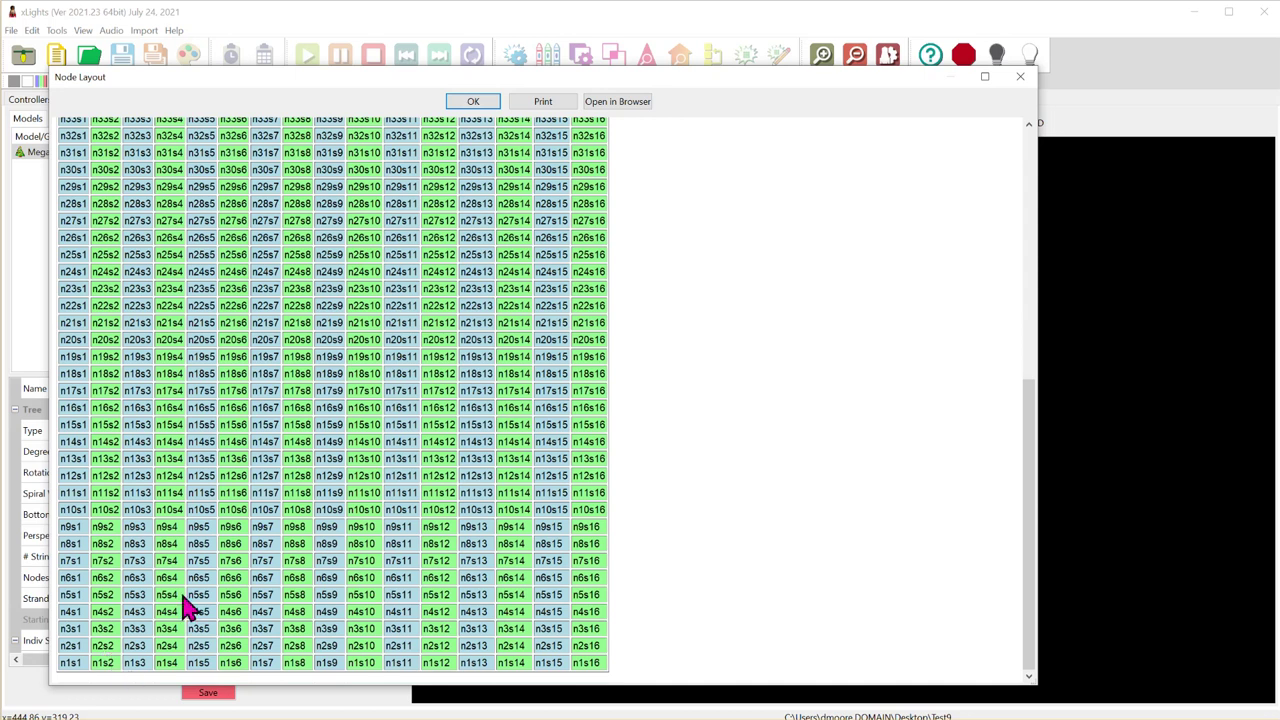
scroll(297, 423, "up", 3)
left_click(476, 102)
Step: Open the MegaTree's wiring view, enlarge it, and switch it to the front view to examine the string order
right_click(673, 397)
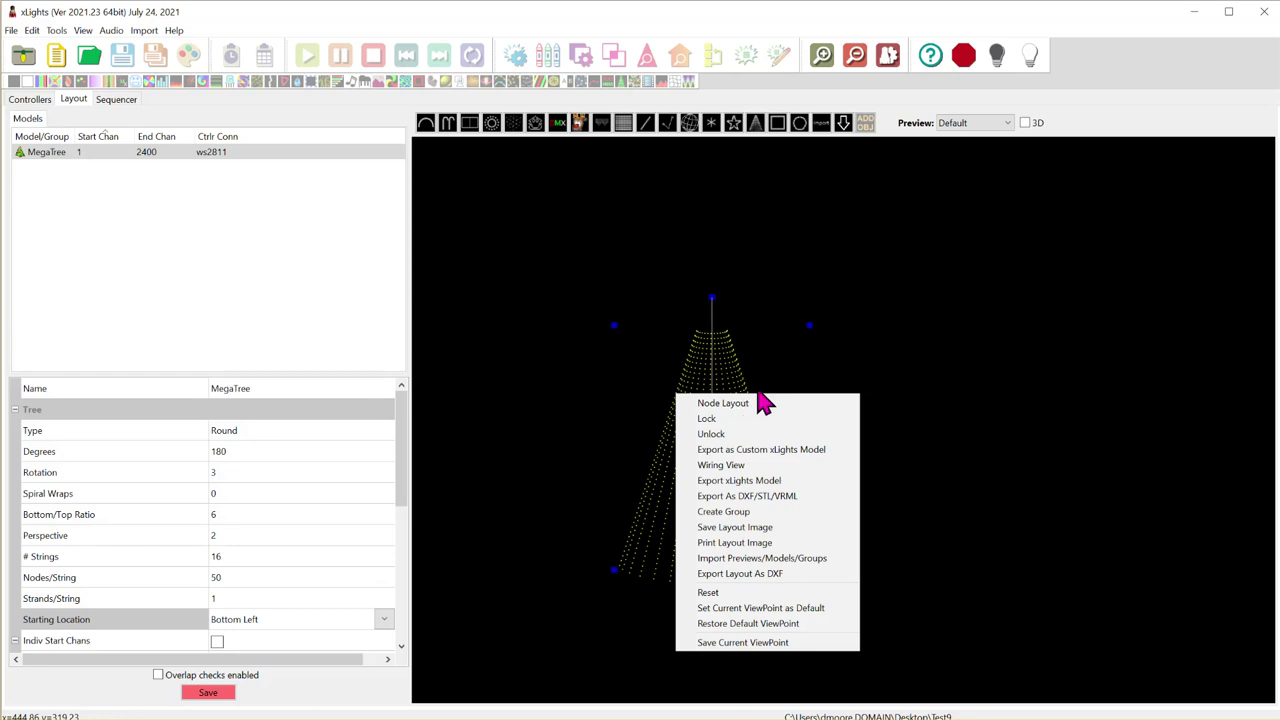
left_click(730, 465)
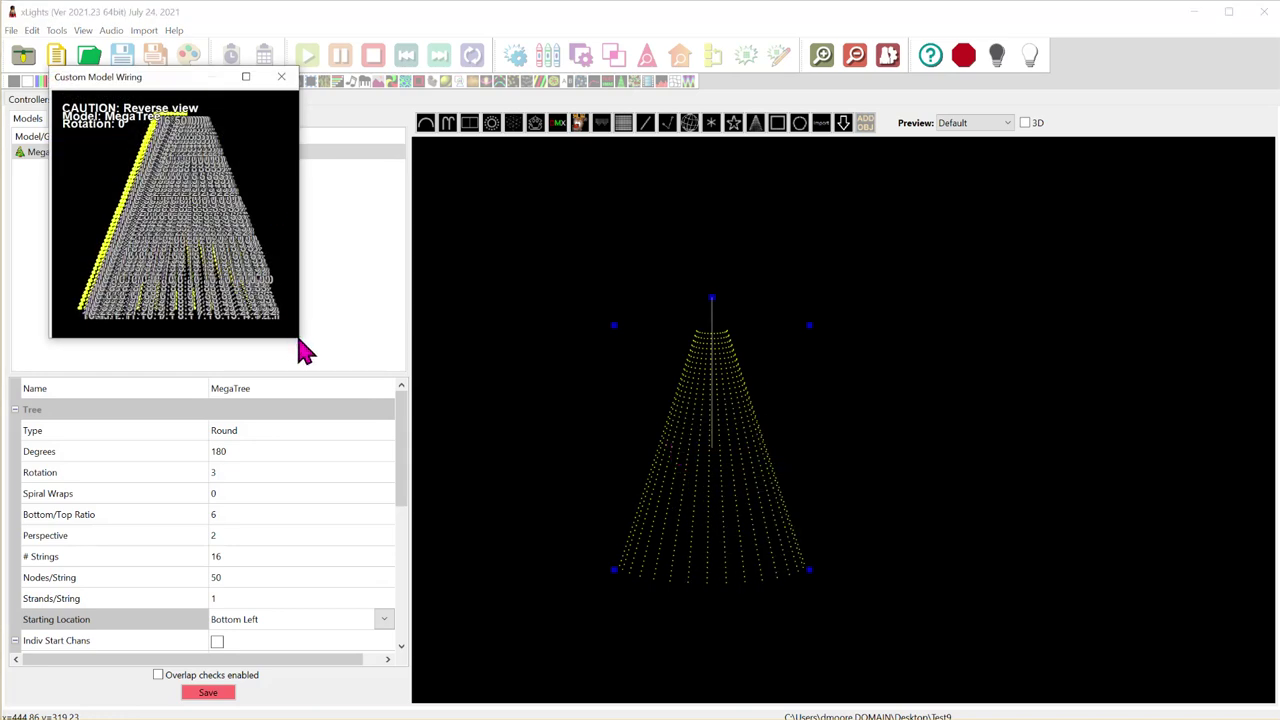
left_click_drag(299, 339, 1109, 681)
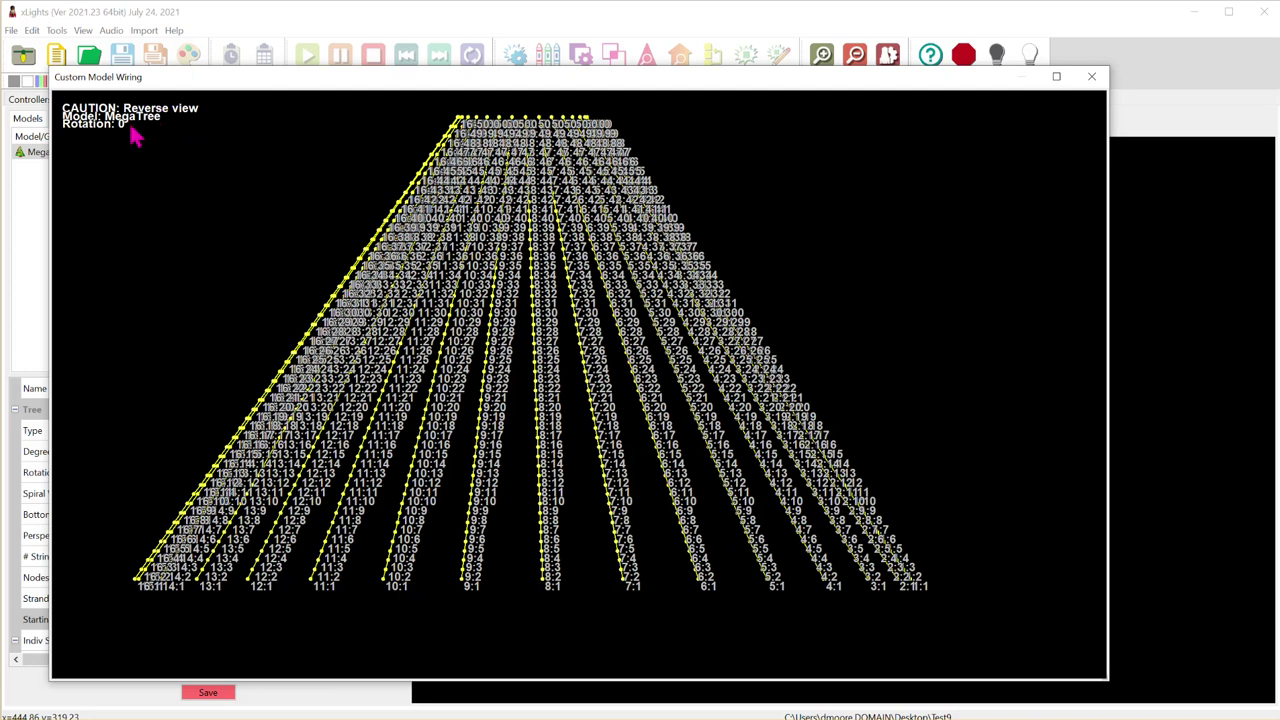
right_click(224, 231)
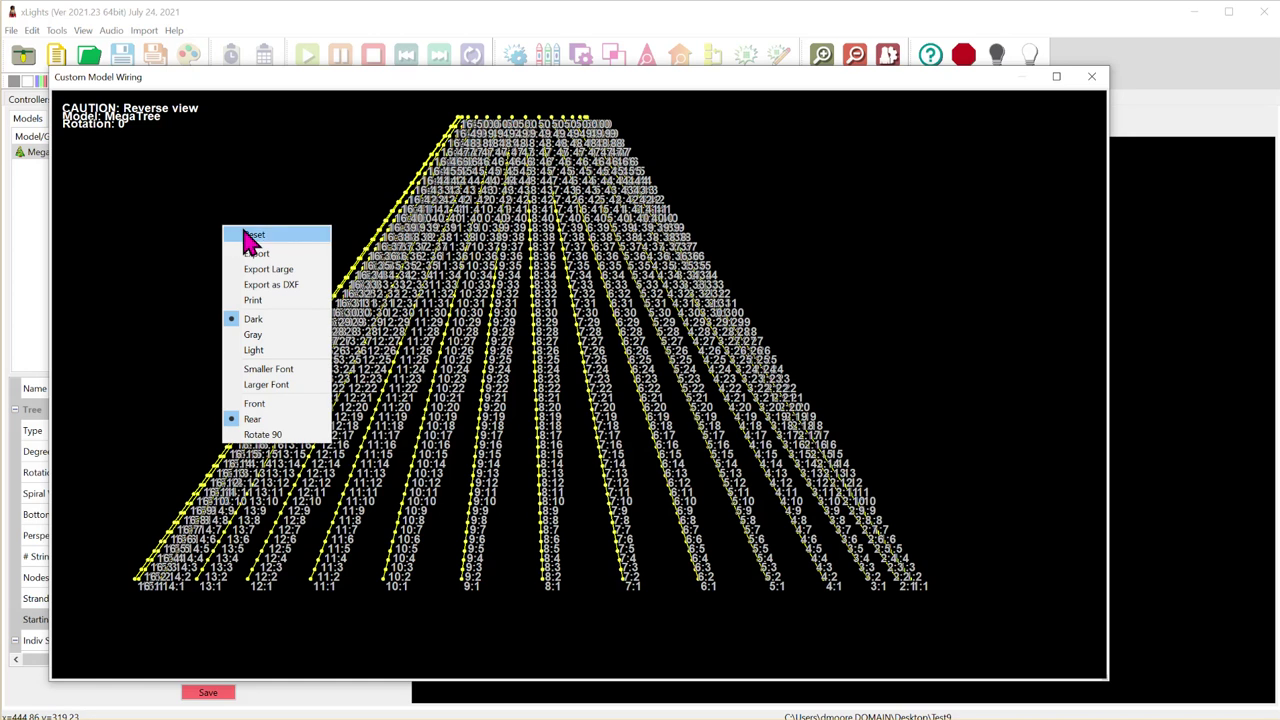
left_click(295, 405)
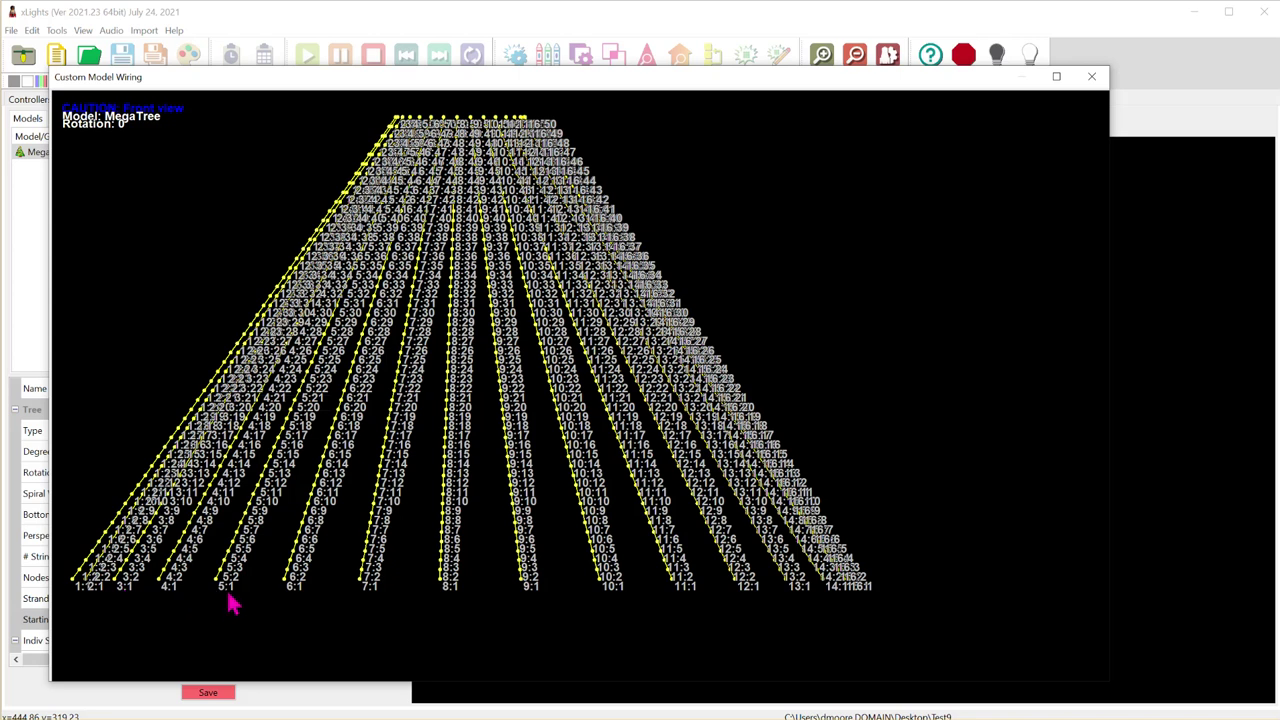
left_click(1092, 77)
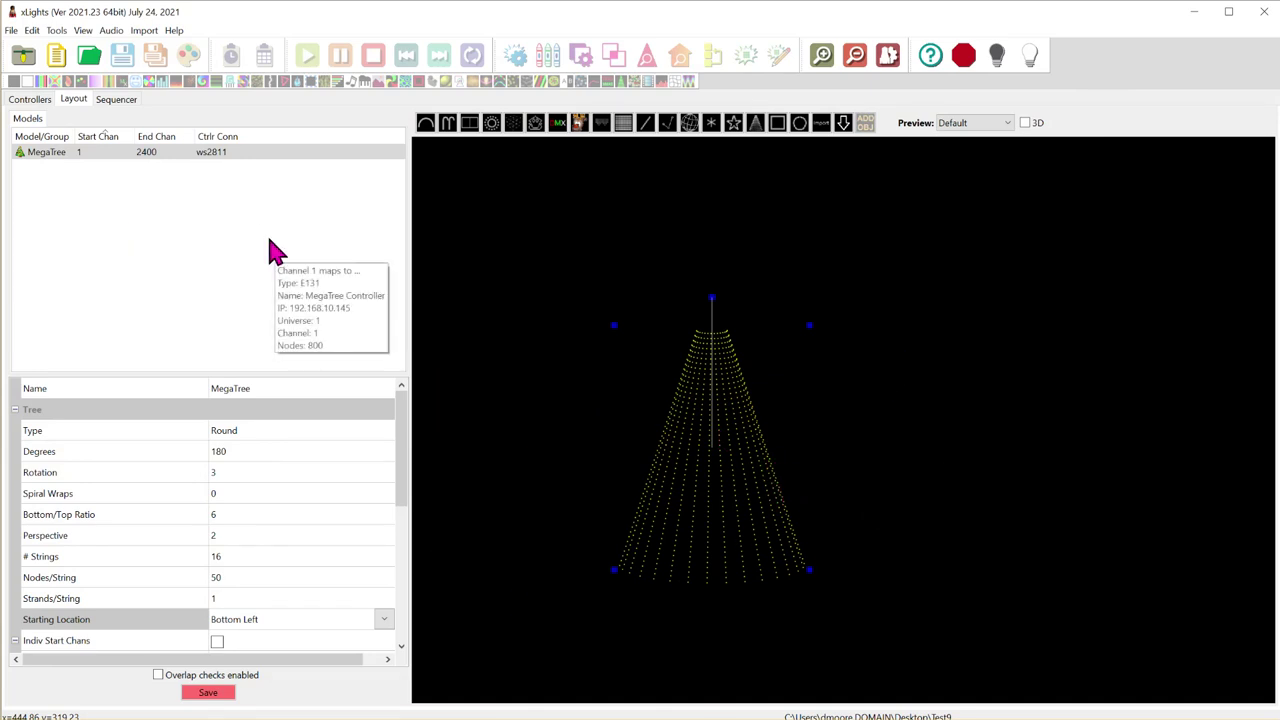
Step: Save the layout and open the Test Lights tool
left_click(218, 690)
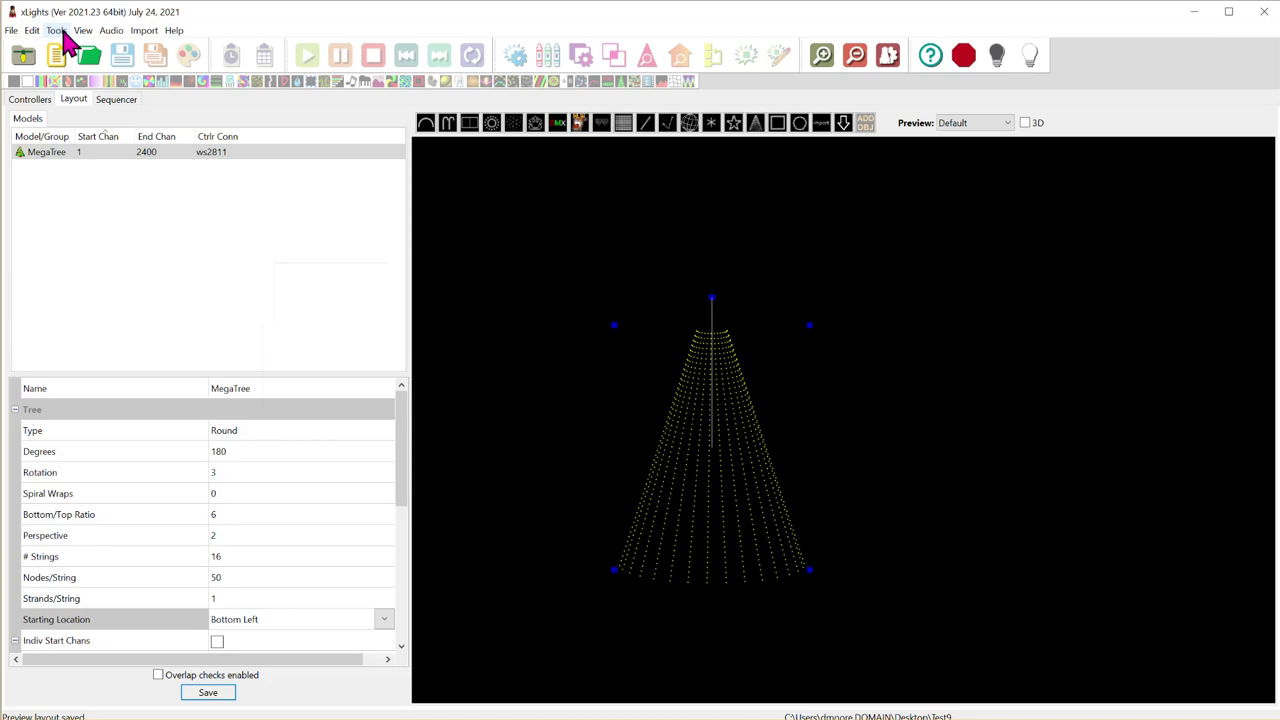
left_click(56, 31)
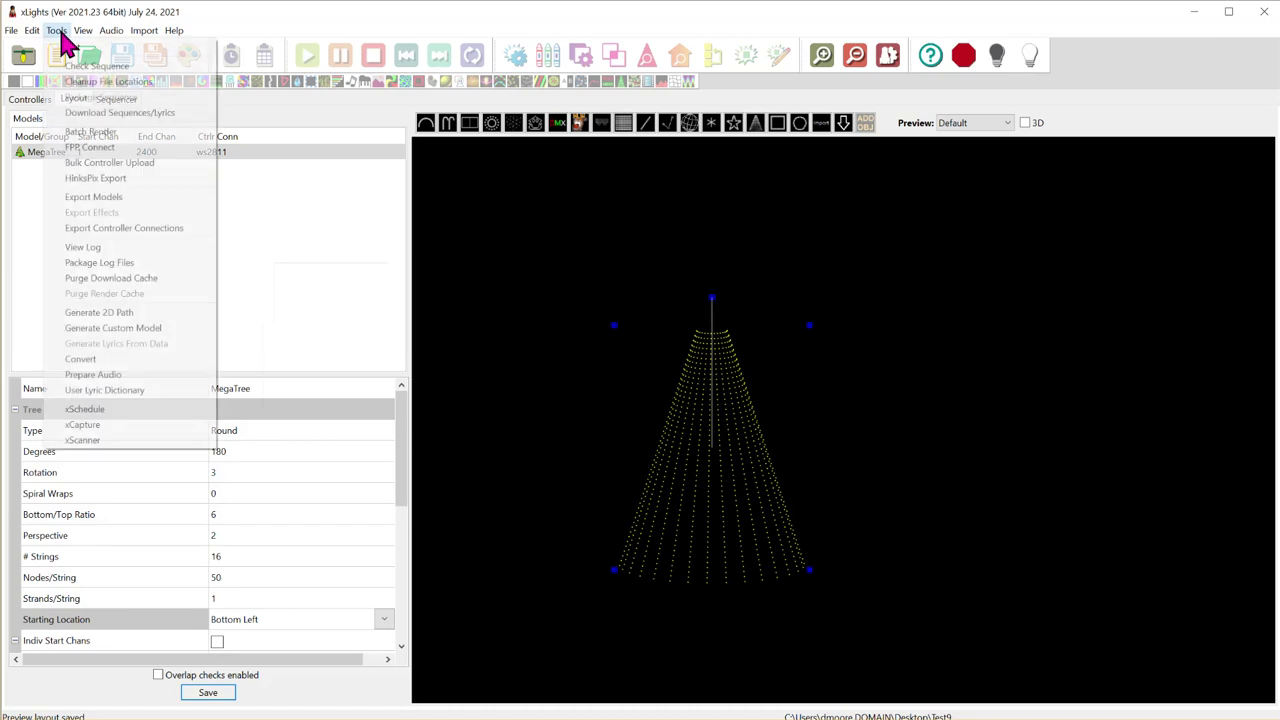
left_click(77, 48)
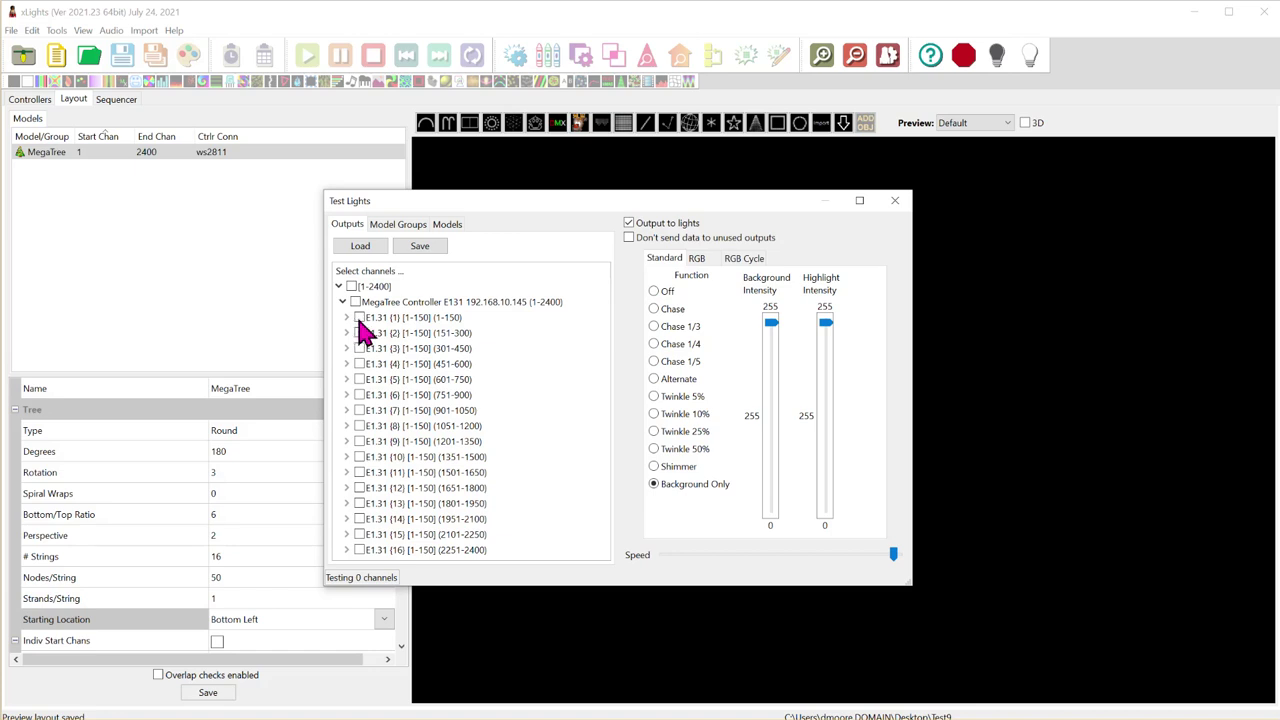
Step: Select the whole MegaTree model for the light test and look through its list of nodes
left_click(450, 228)
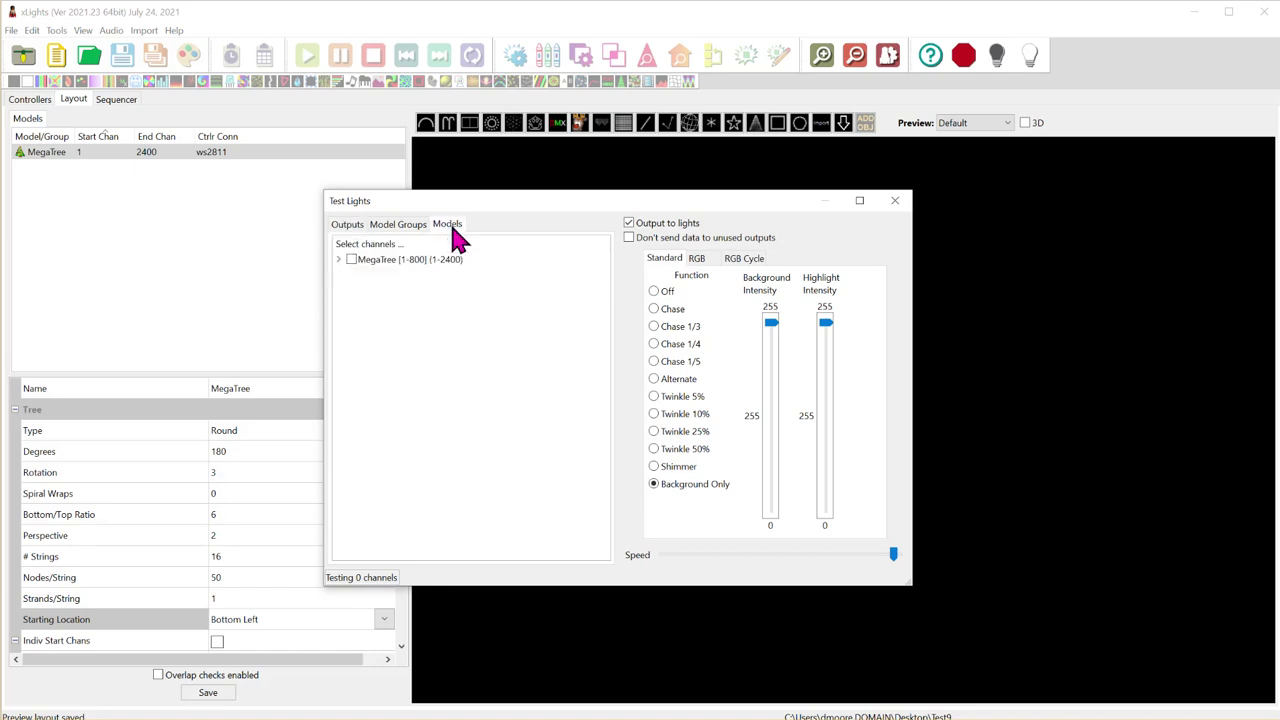
left_click(350, 261)
left_click(339, 260)
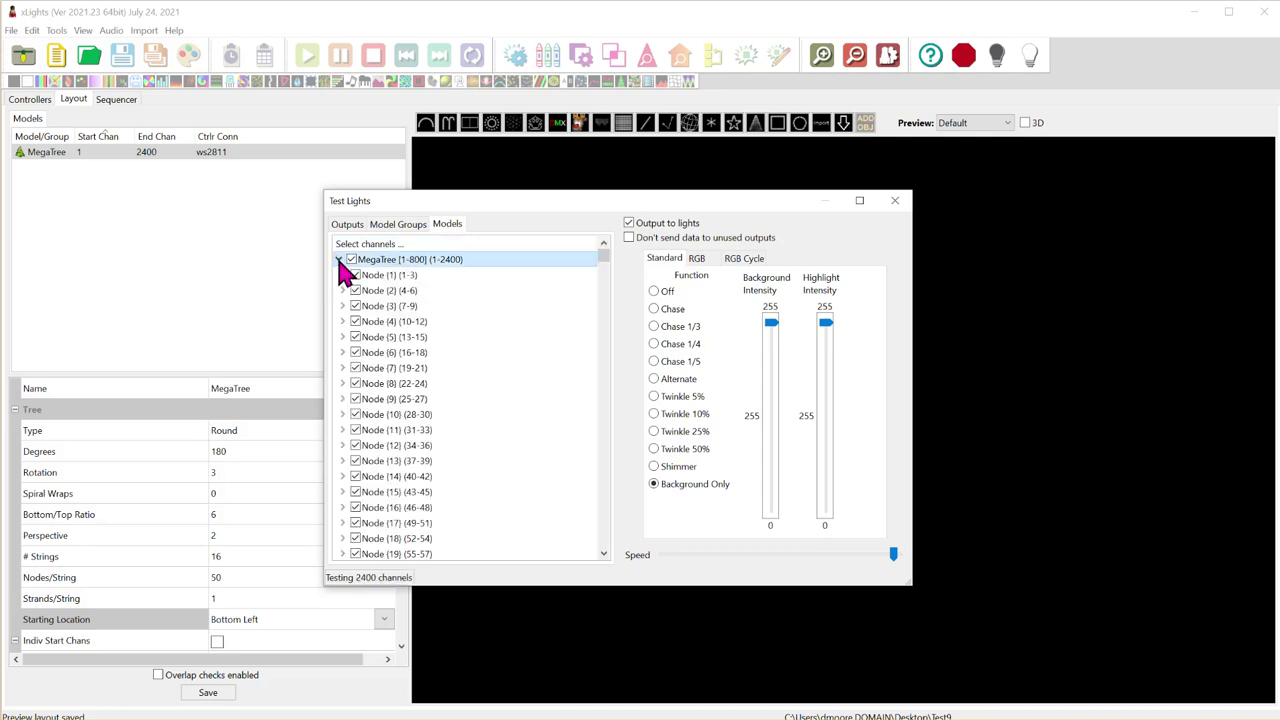
scroll(357, 357, "down", 20)
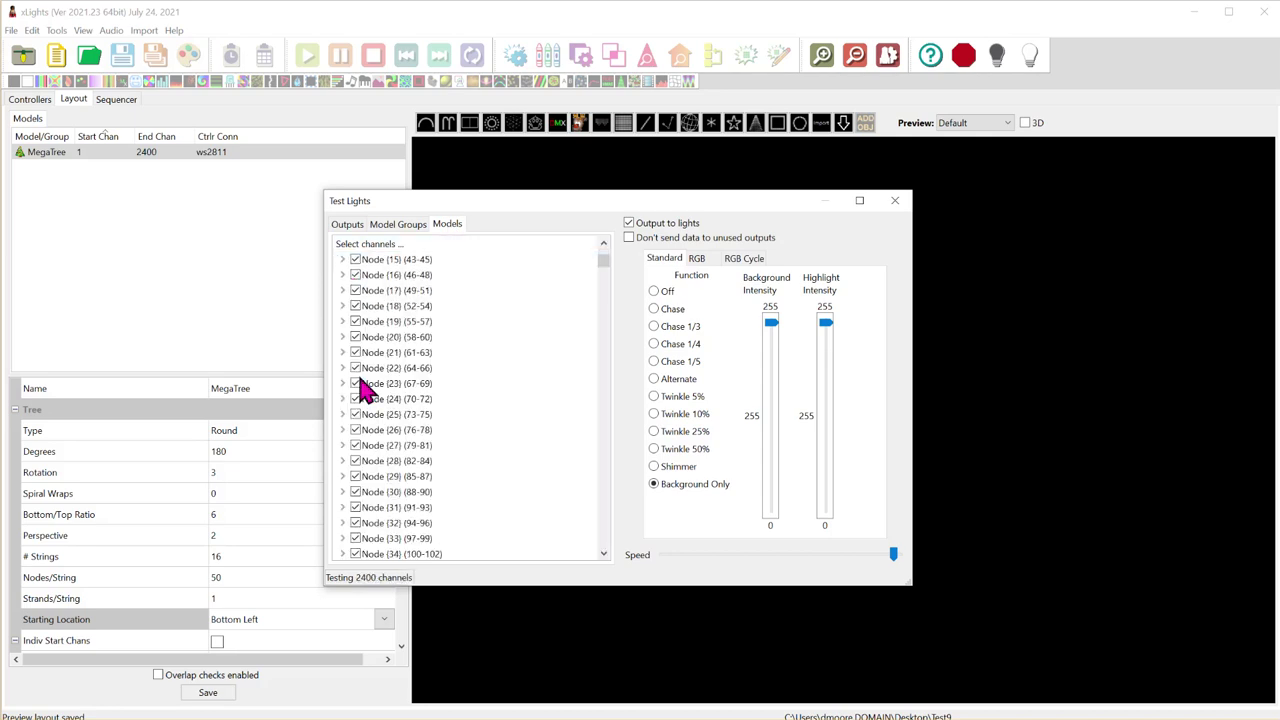
scroll(405, 452, "down", 19)
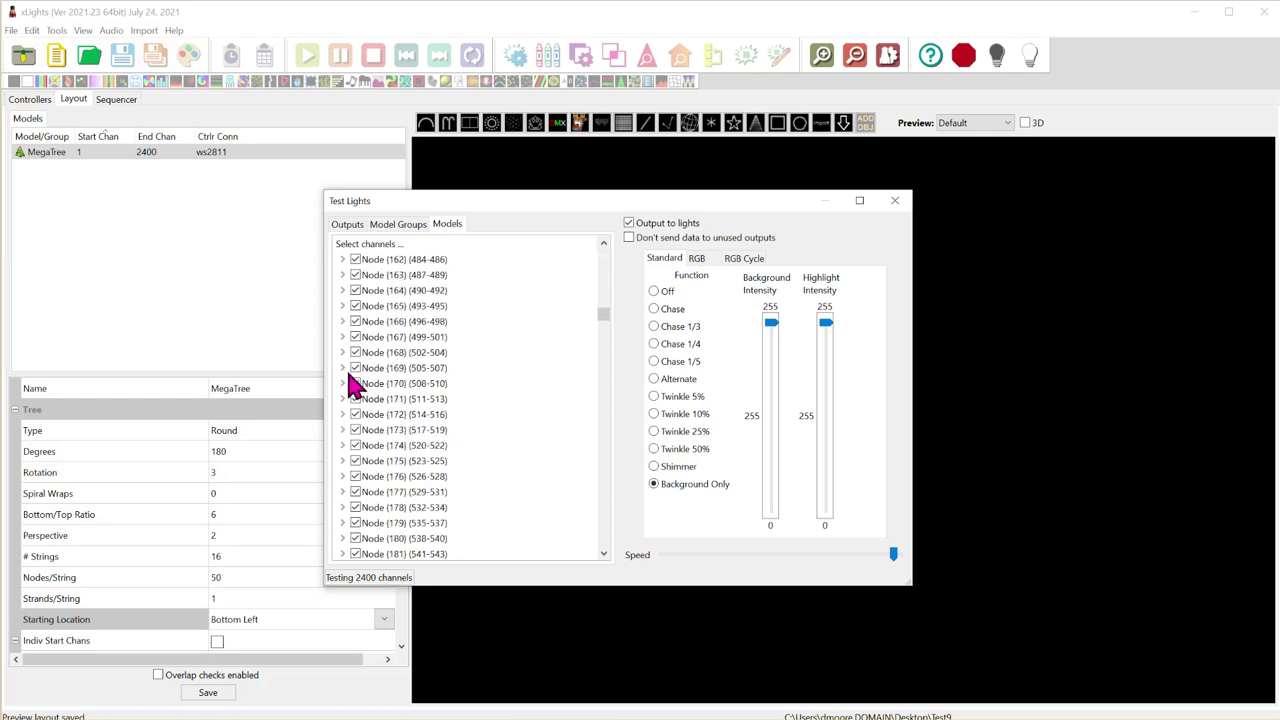
scroll(370, 322, "up", 20)
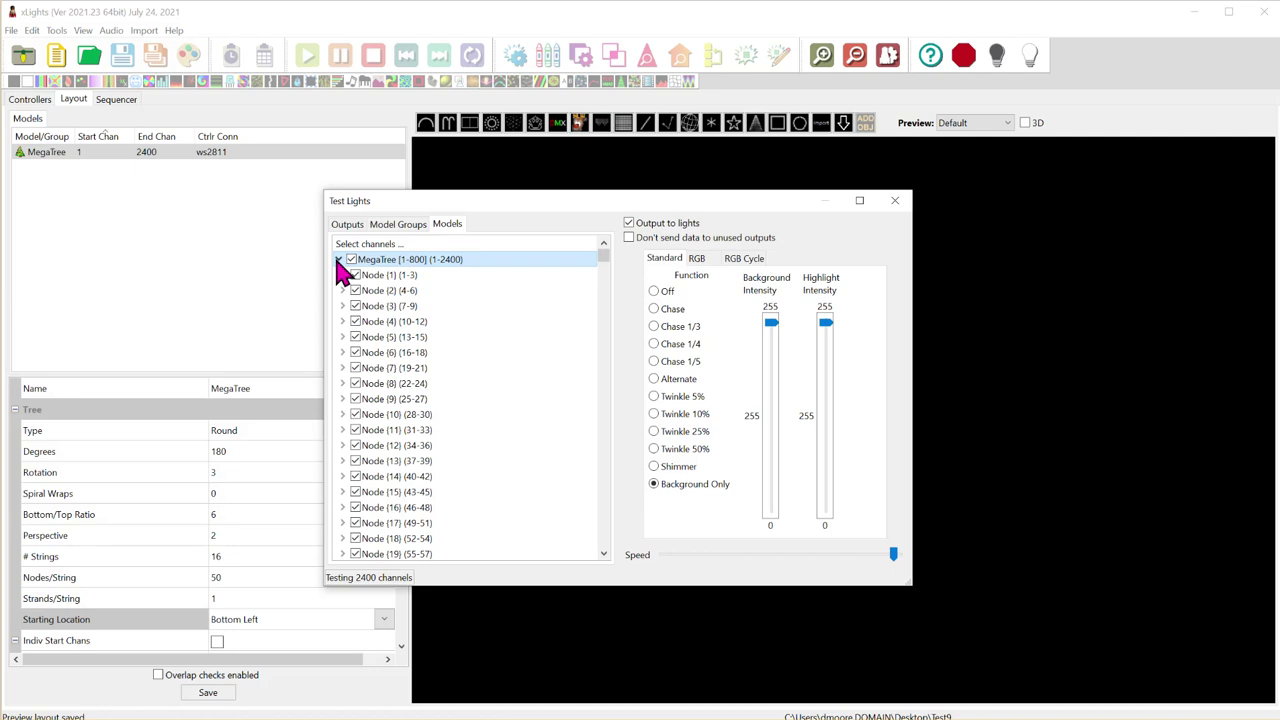
left_click(339, 260)
Step: Test the MegaTree with the Background Only function and reduce the test speed slightly
left_click(656, 487)
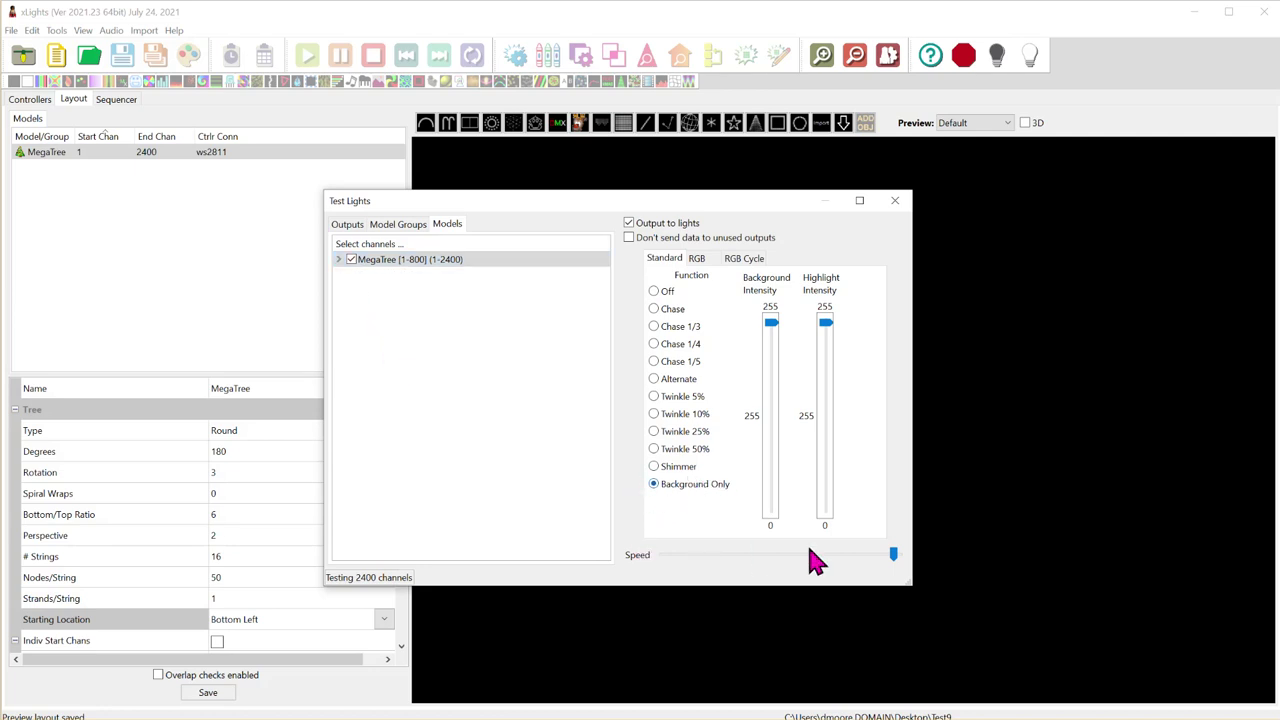
left_click_drag(891, 557, 885, 557)
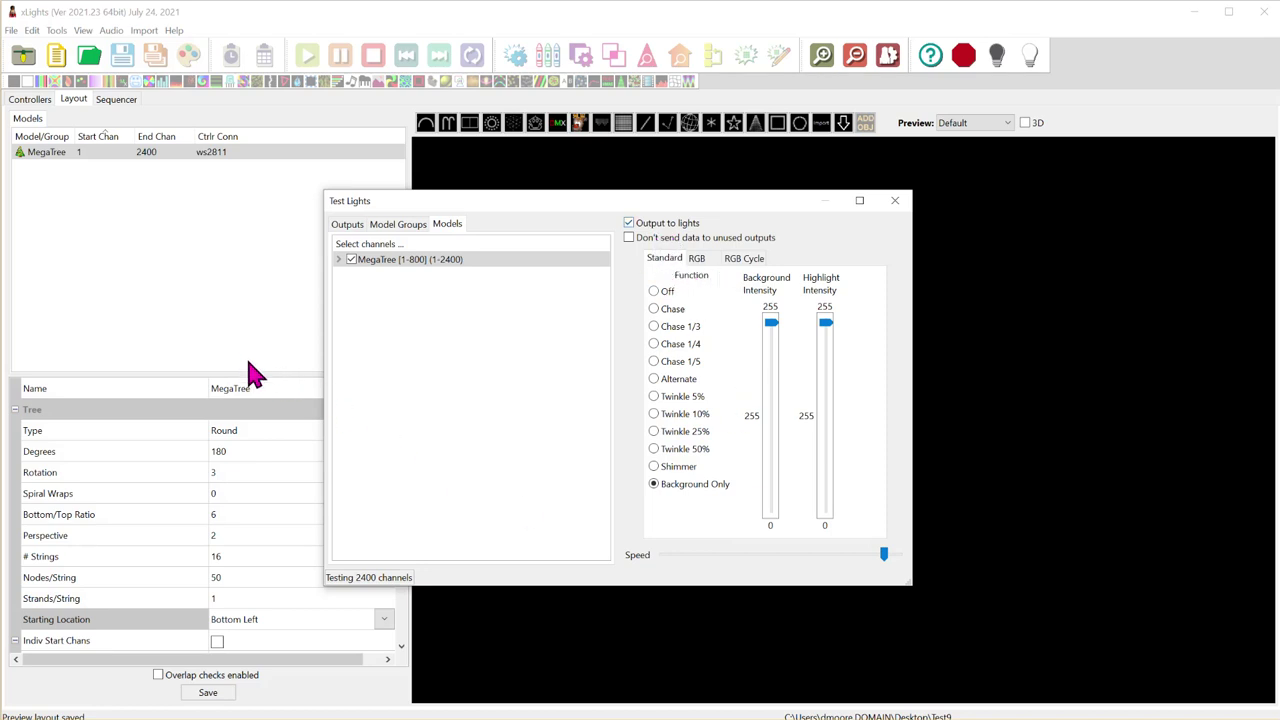
mouse_move(770, 322)
left_mouse_down()
mouse_move(775, 535)
mouse_move(757, 290)
mouse_move(781, 335)
left_mouse_up()
Step: Run the A-B-C-All RGB cycle test at a slower speed, close the light test, and deselect the model
left_click(745, 259)
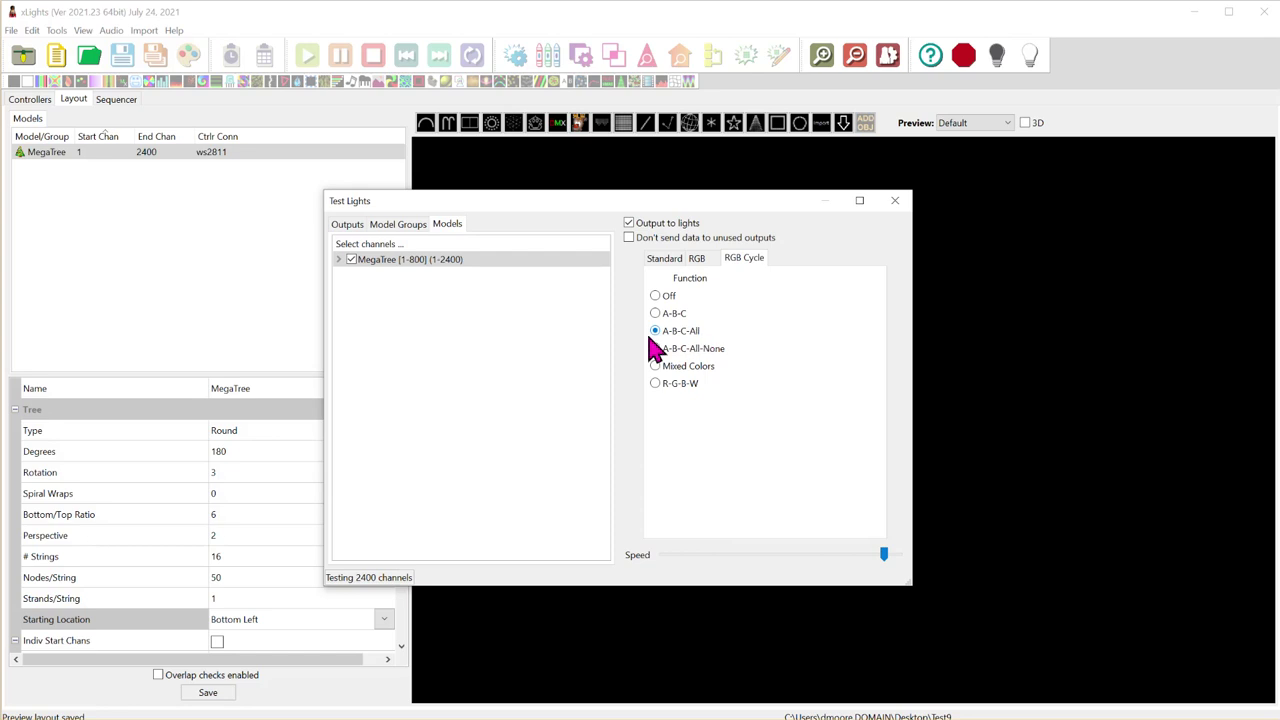
mouse_move(884, 556)
left_mouse_down()
mouse_move(791, 574)
mouse_move(889, 574)
mouse_move(870, 576)
left_mouse_up()
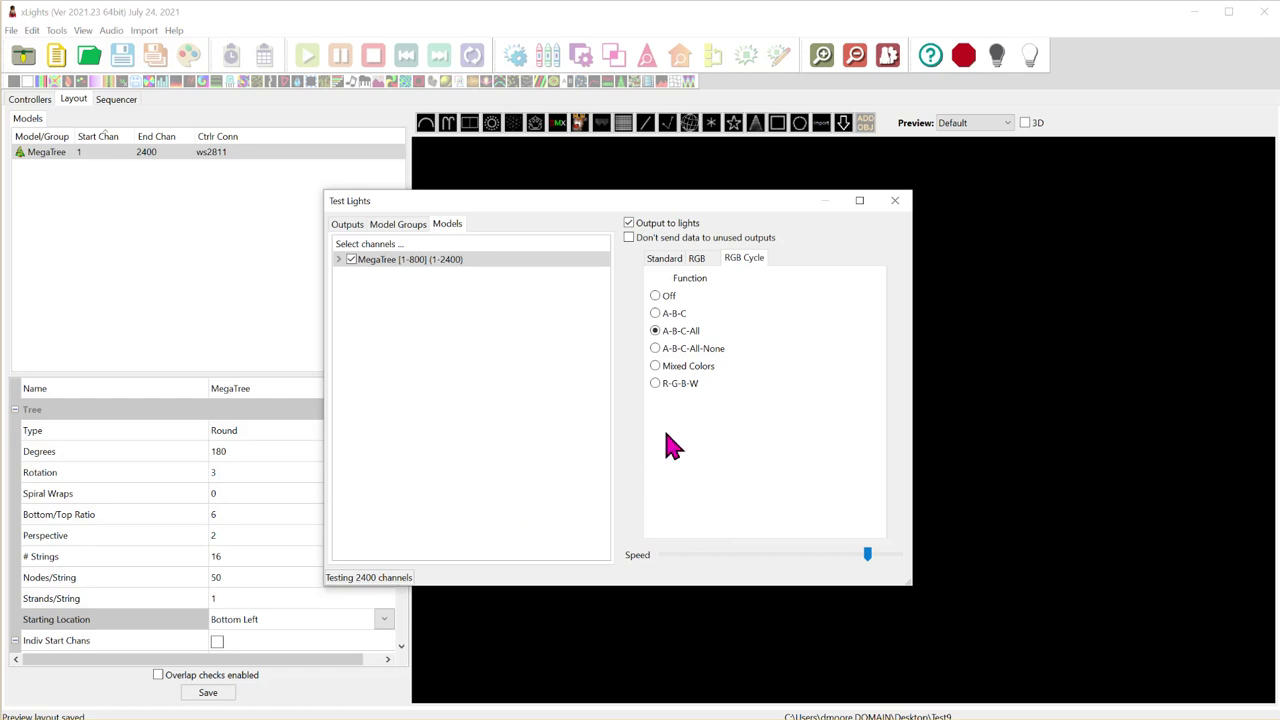
left_click(895, 208)
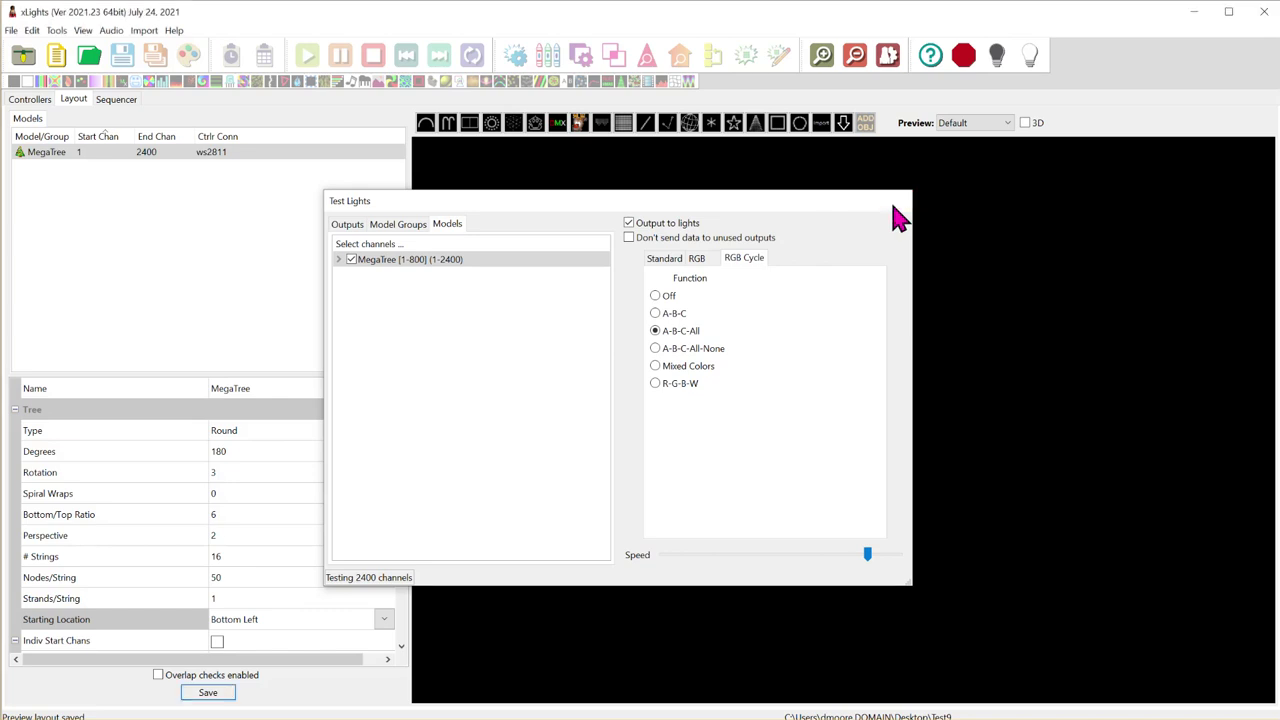
left_click(895, 201)
left_click(250, 325)
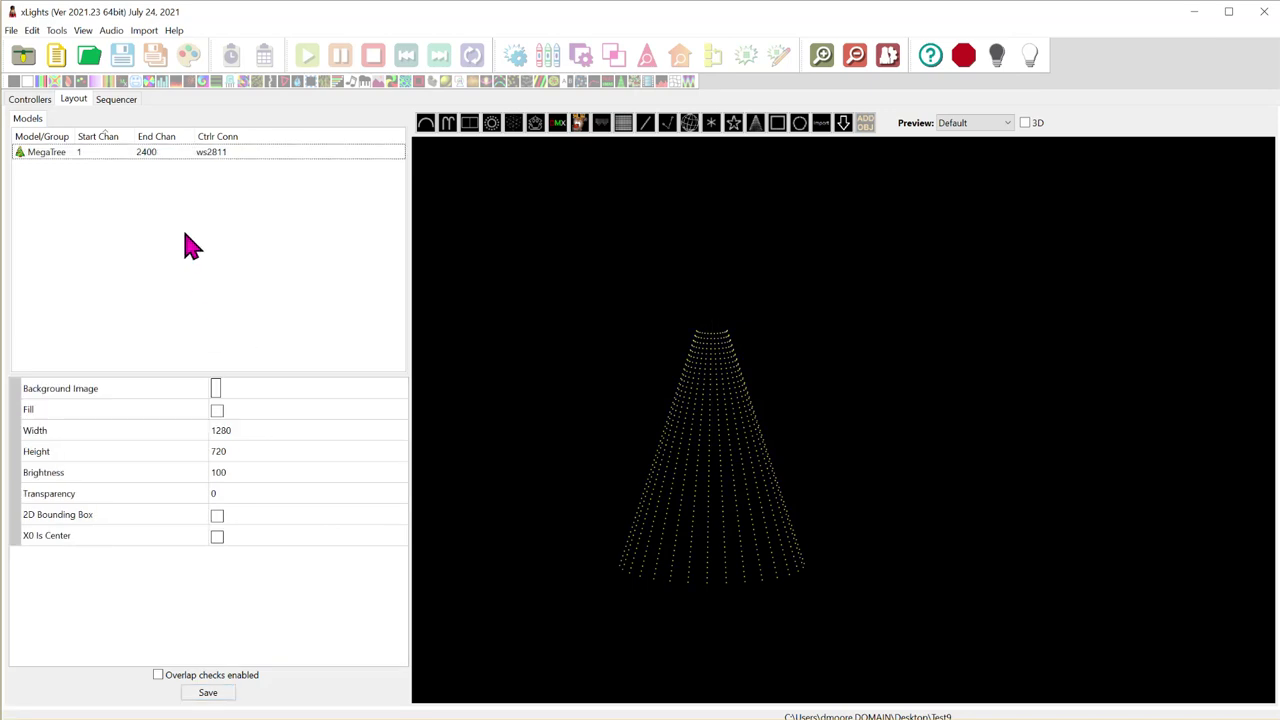
Step: Create a new animation sequence at 20fps (50ms) in the sequencer
left_click(116, 99)
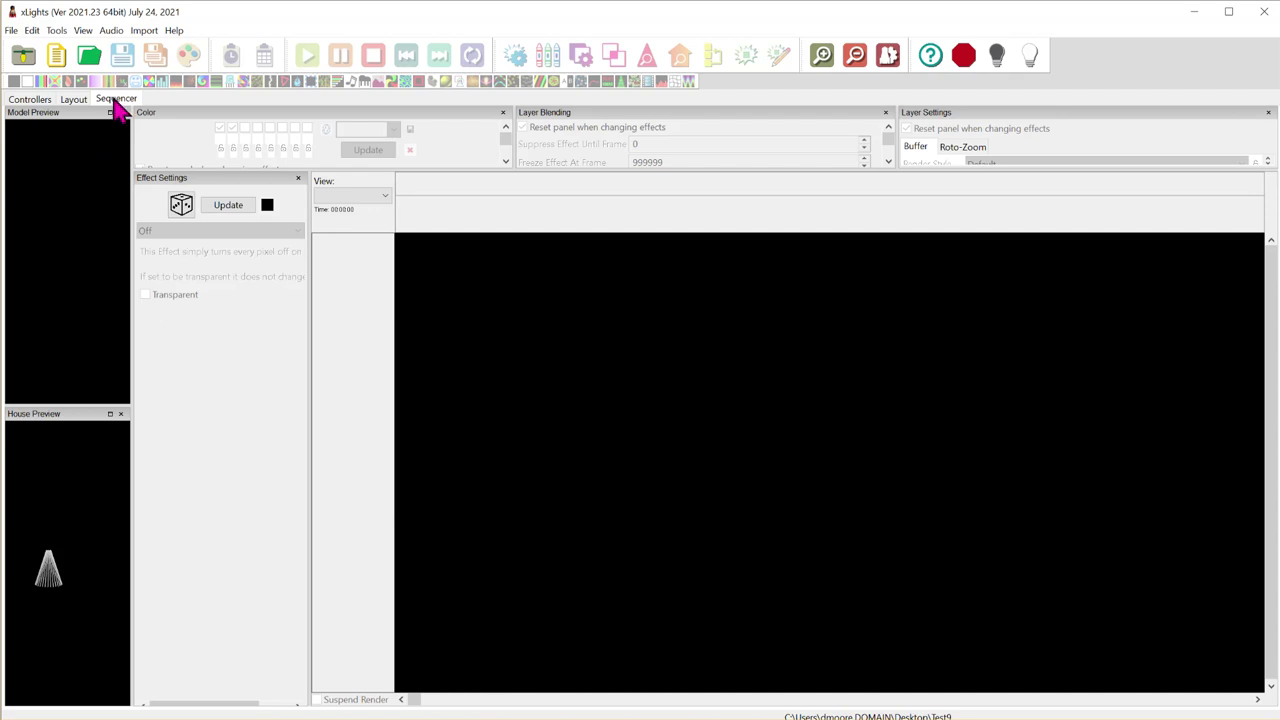
left_click(12, 31)
left_click(45, 52)
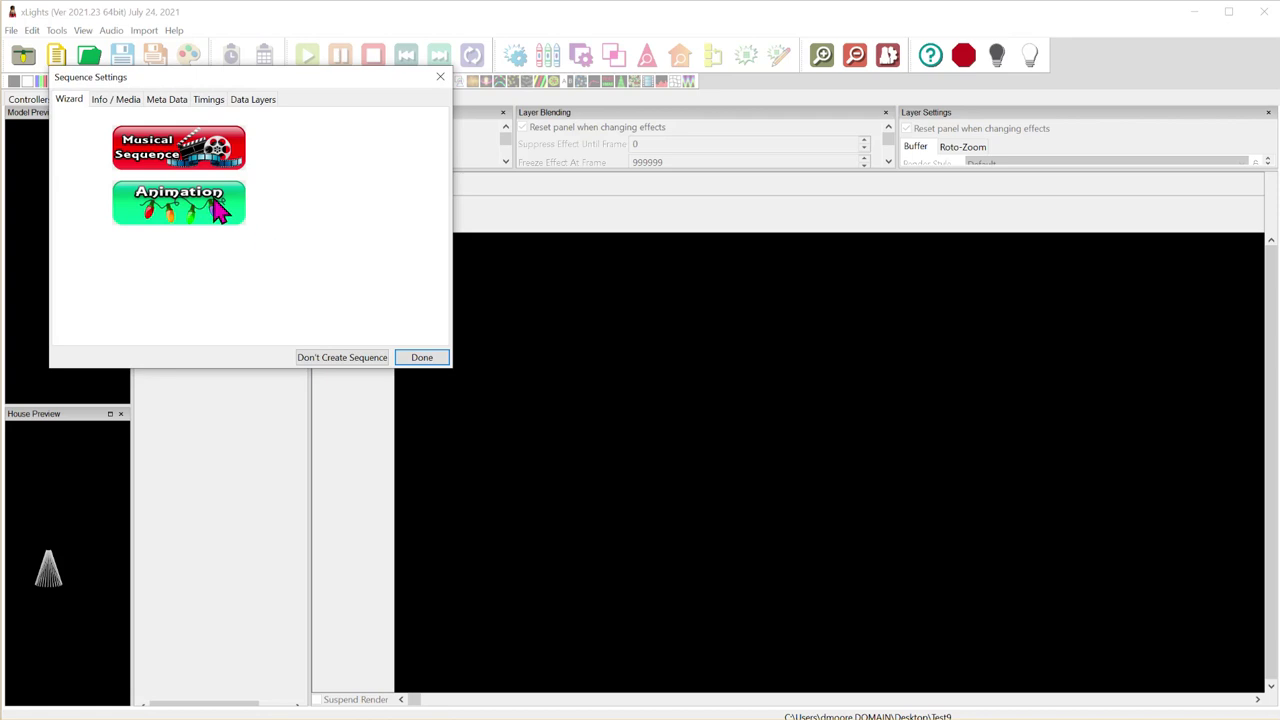
left_click(180, 220)
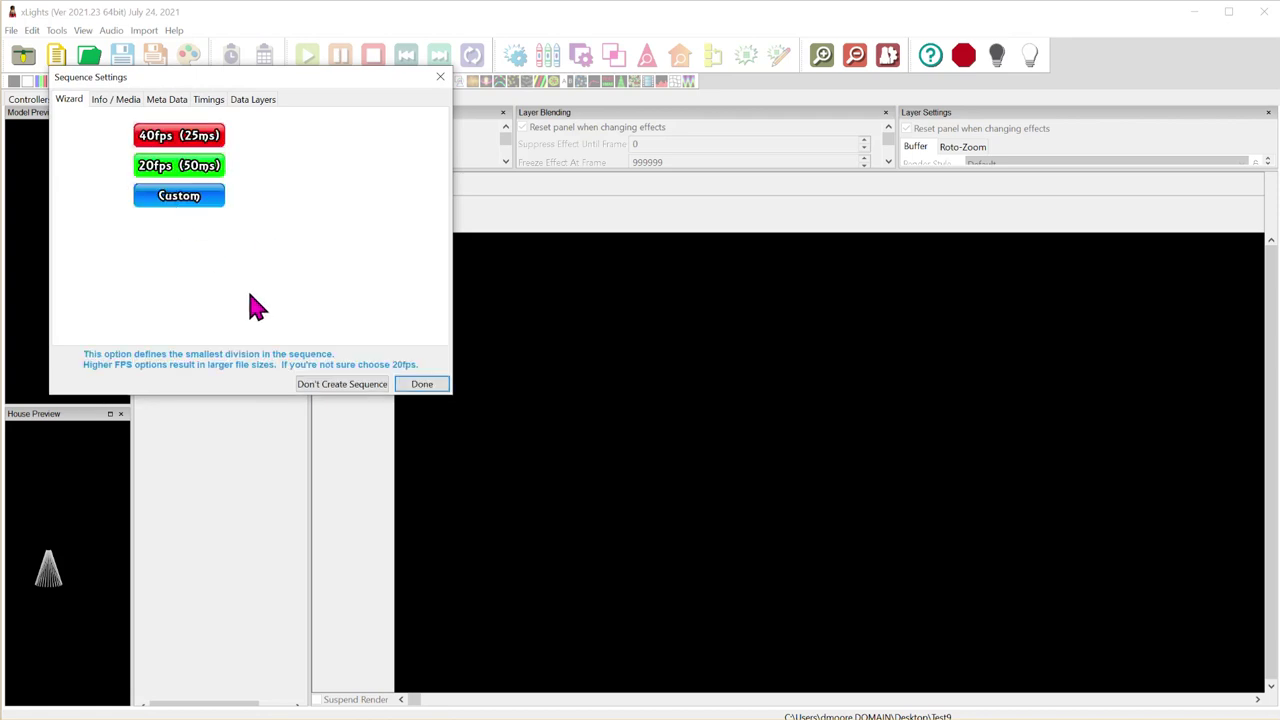
left_click(179, 170)
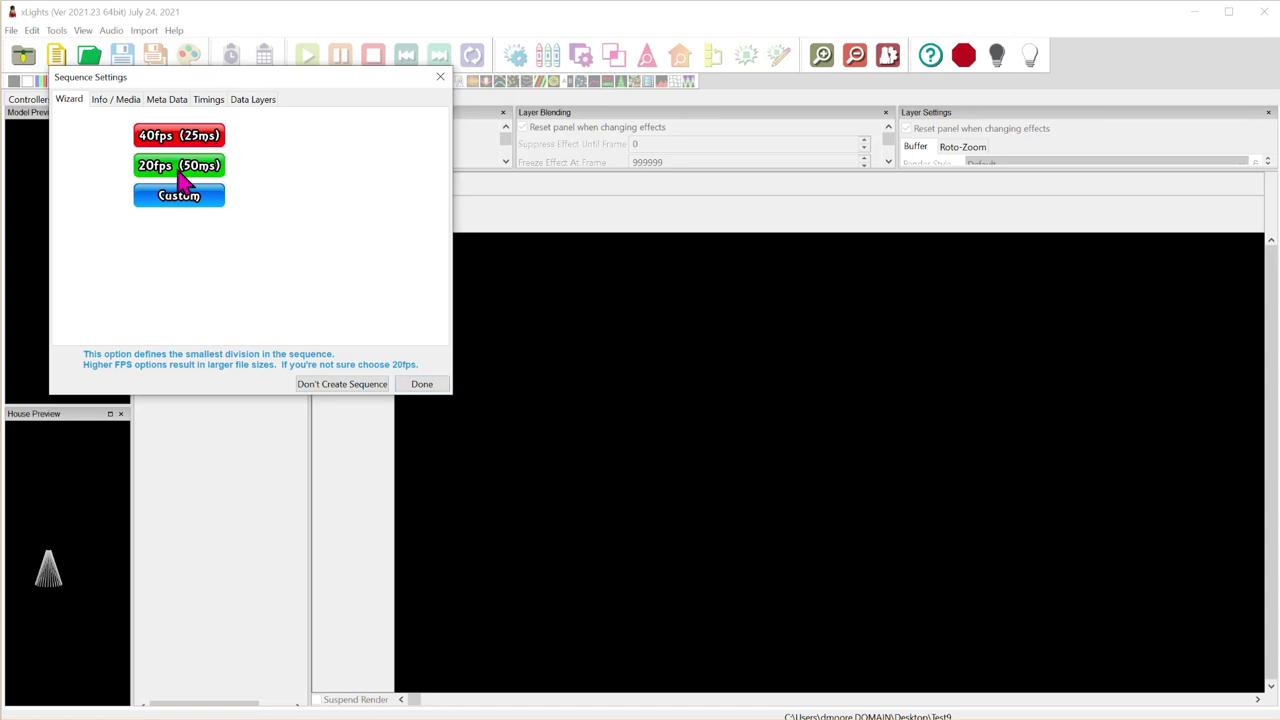
left_click(412, 386)
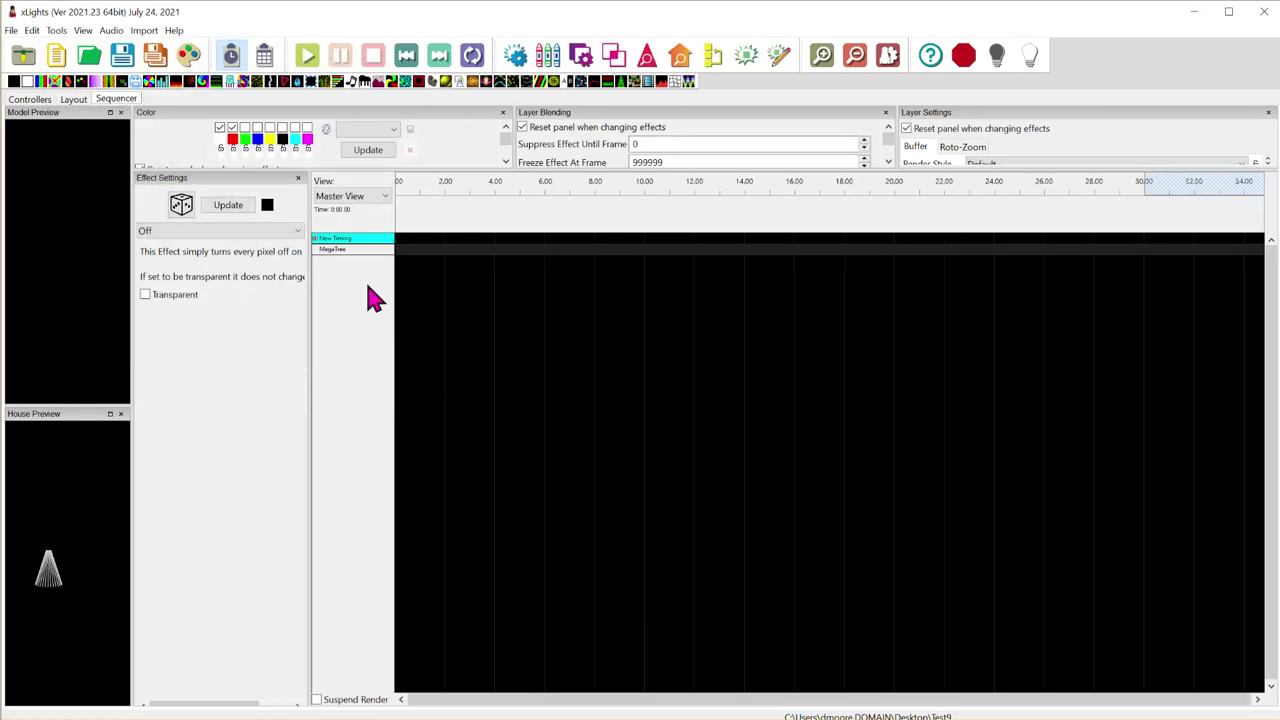
Step: Expand and collapse the MegaTree's strand rows, then widen the preview area and enlarge the tree in the House Preview
double_click(349, 250)
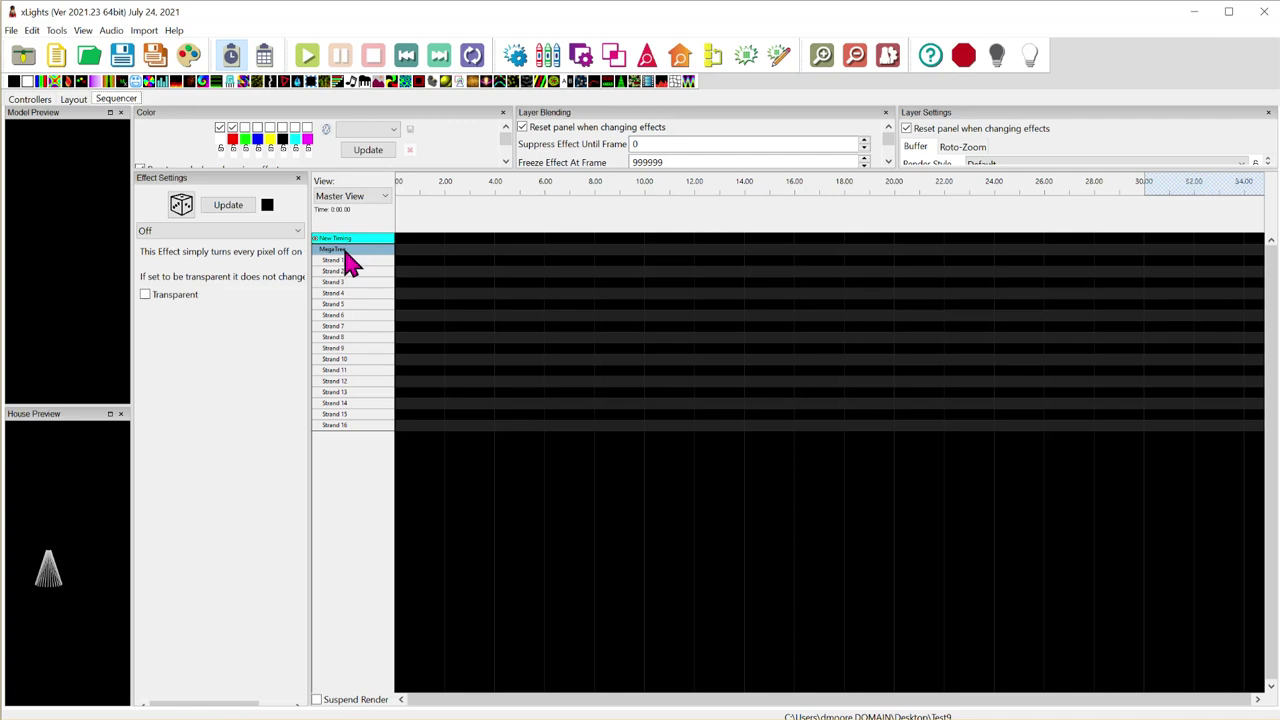
double_click(346, 253)
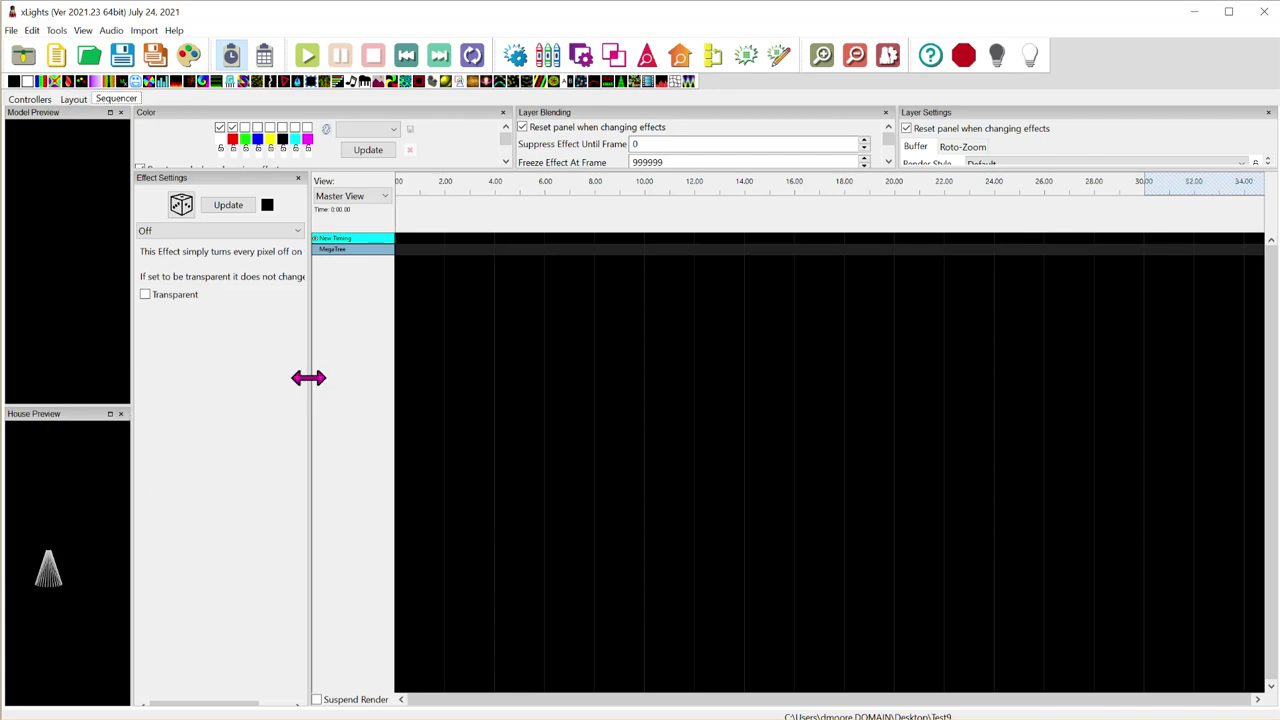
left_click_drag(476, 390, 475, 391)
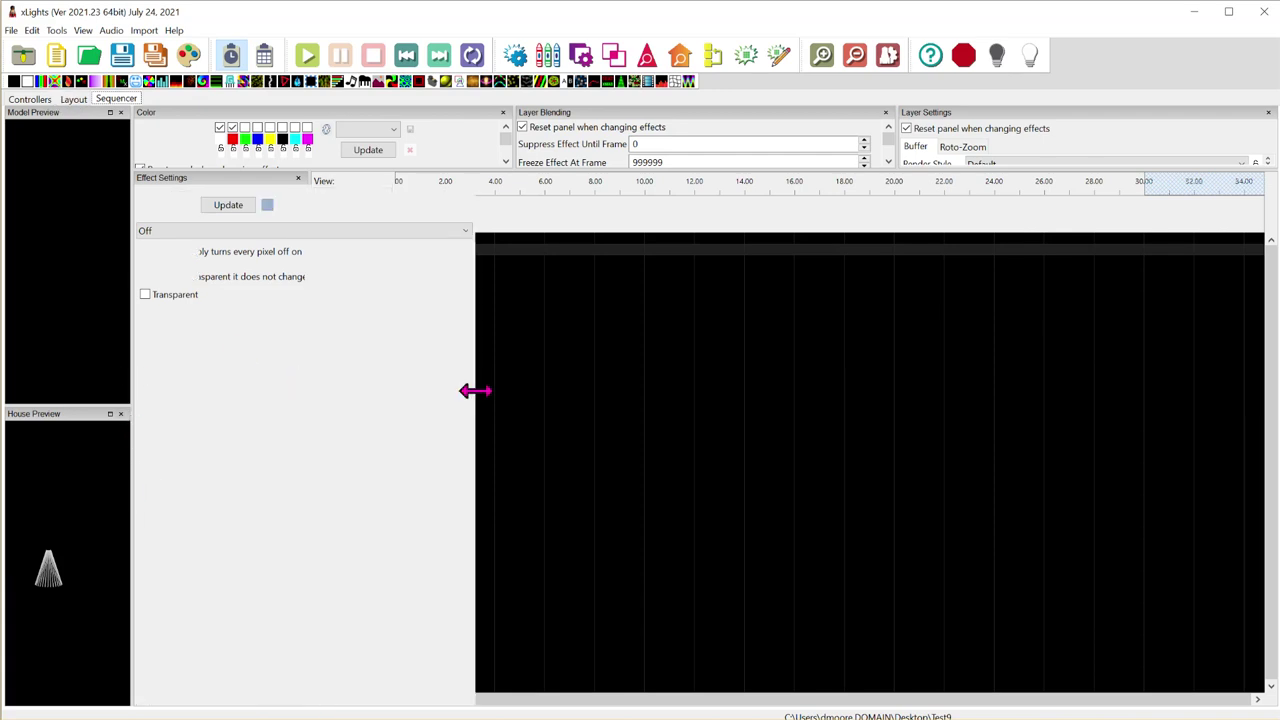
left_click_drag(132, 520, 383, 549)
left_click_drag(200, 586, 72, 665)
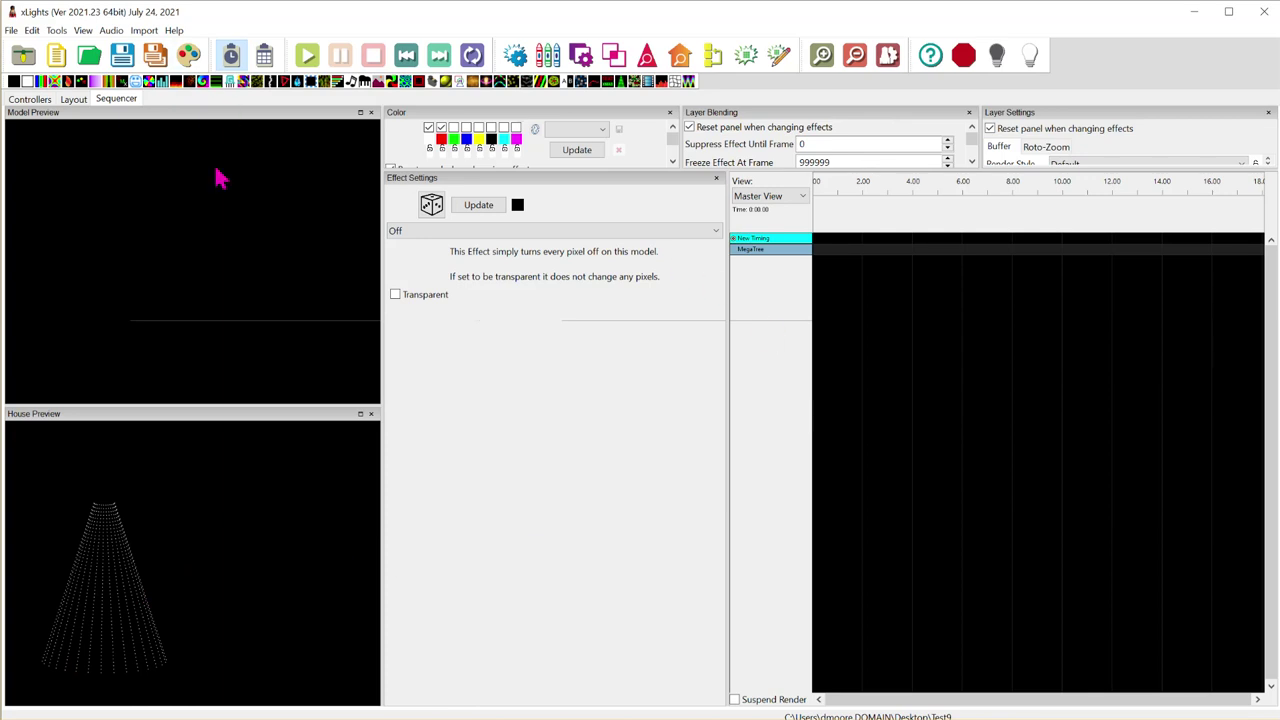
Step: Place a Butterfly effect near the start of the MegaTree row and turn on output to lights
left_click_drag(58, 84, 834, 251)
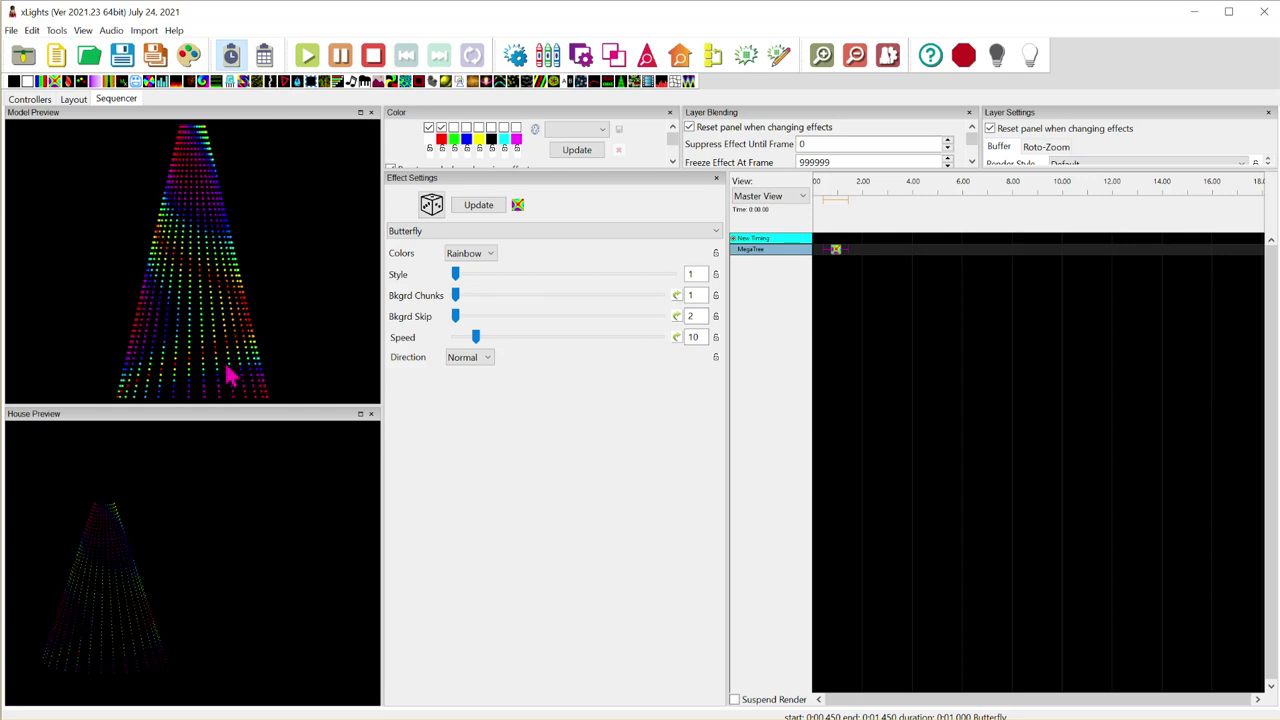
left_click(1034, 58)
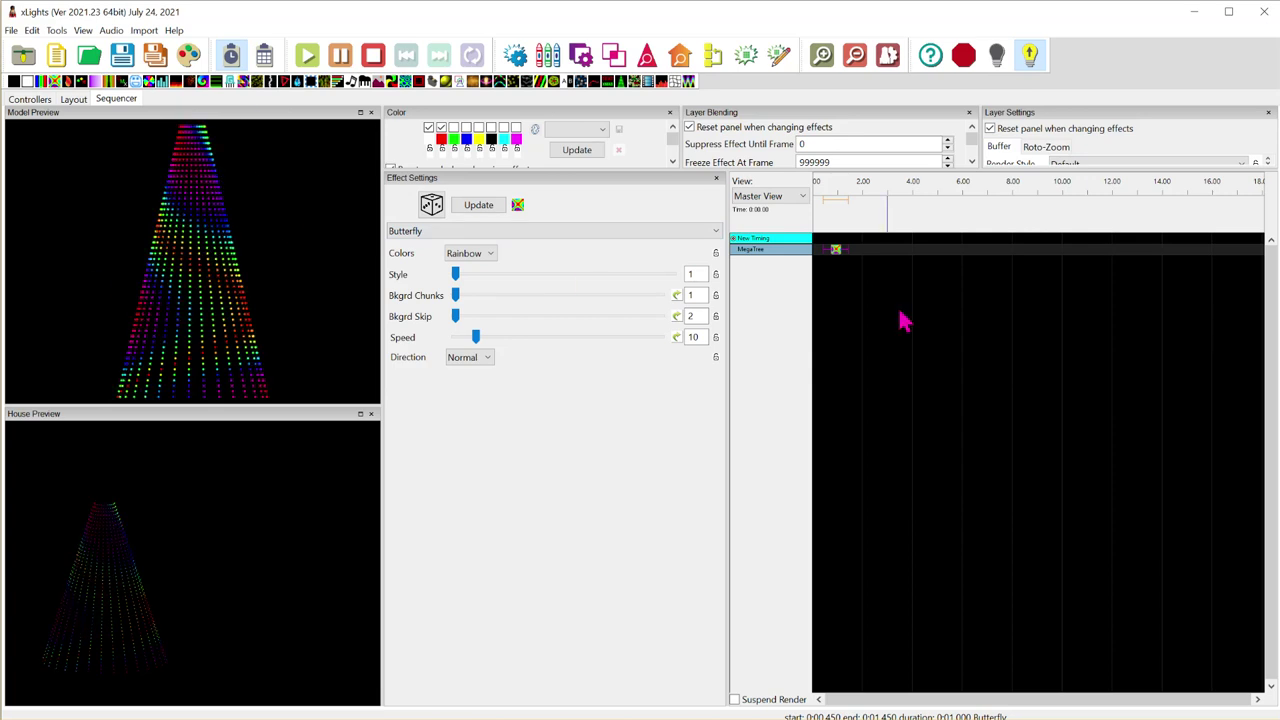
Step: Extend the Butterfly effect to end at about 9.85 s and randomize its color and effect settings several times
left_click(840, 251)
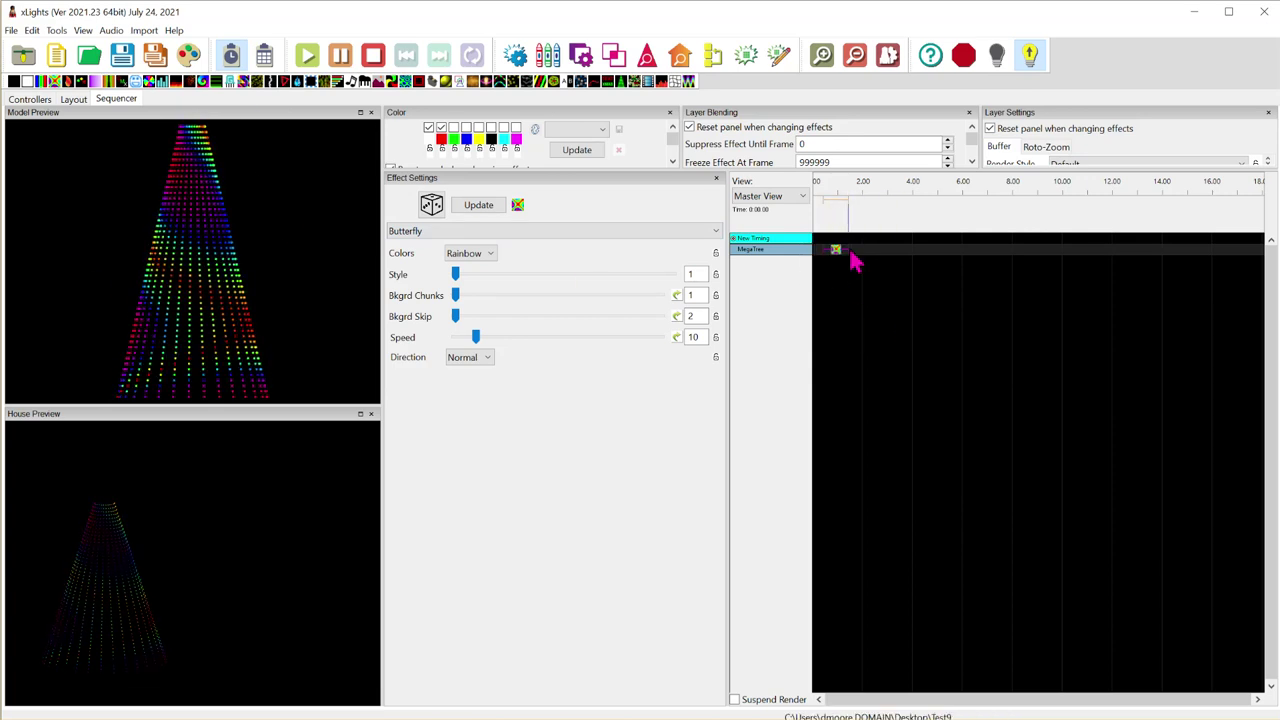
left_click_drag(845, 247, 1058, 247)
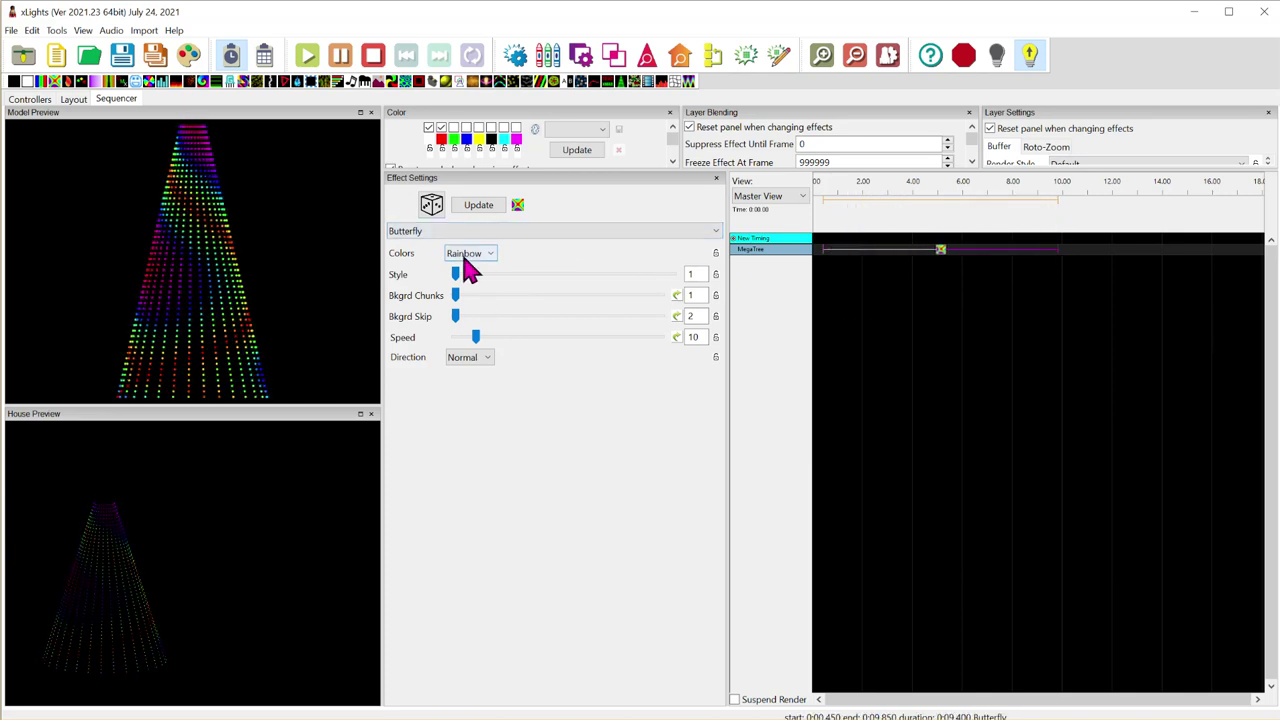
left_click(431, 205)
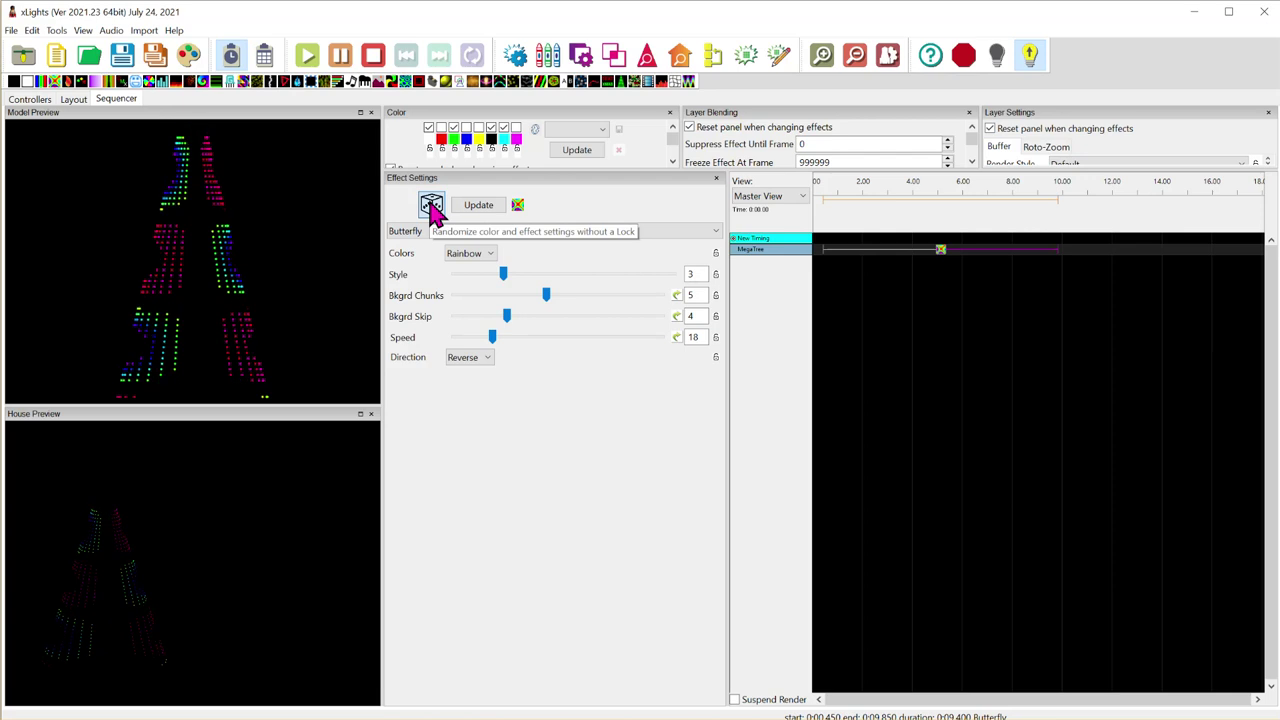
left_click(431, 205)
left_click(431, 207)
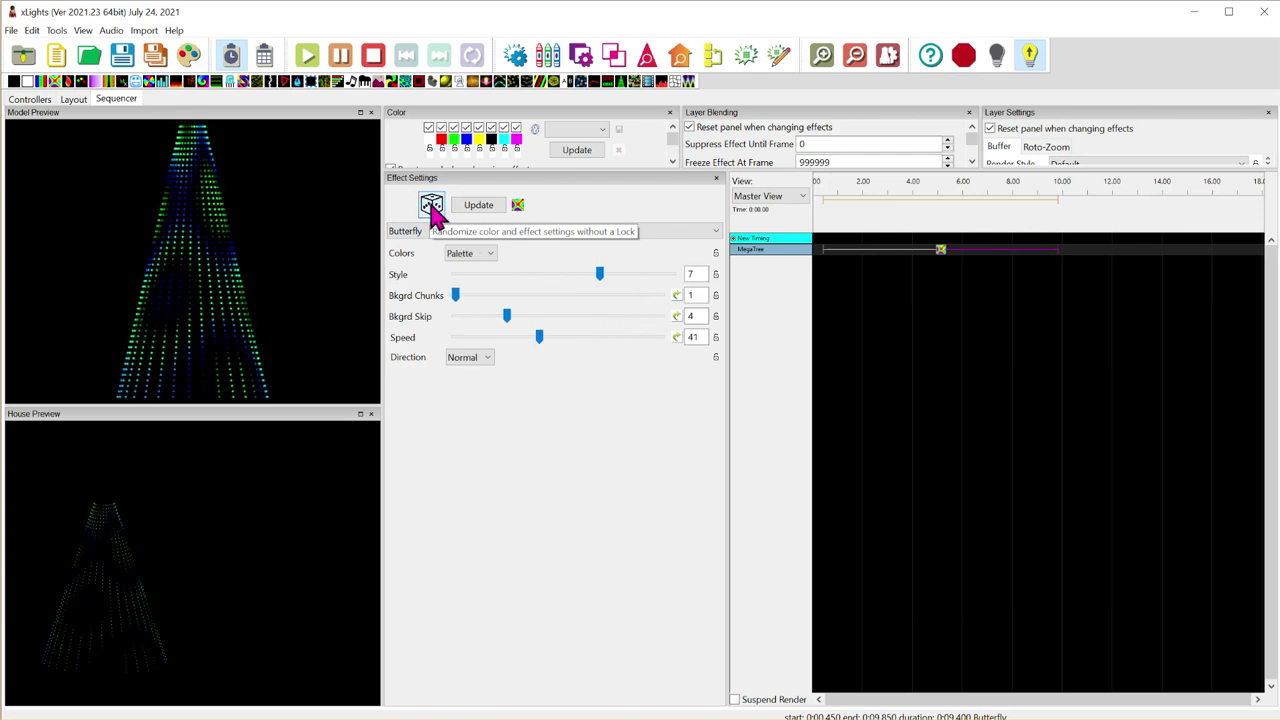
left_click(431, 207)
left_click(431, 207)
left_click(431, 207)
left_click(431, 207)
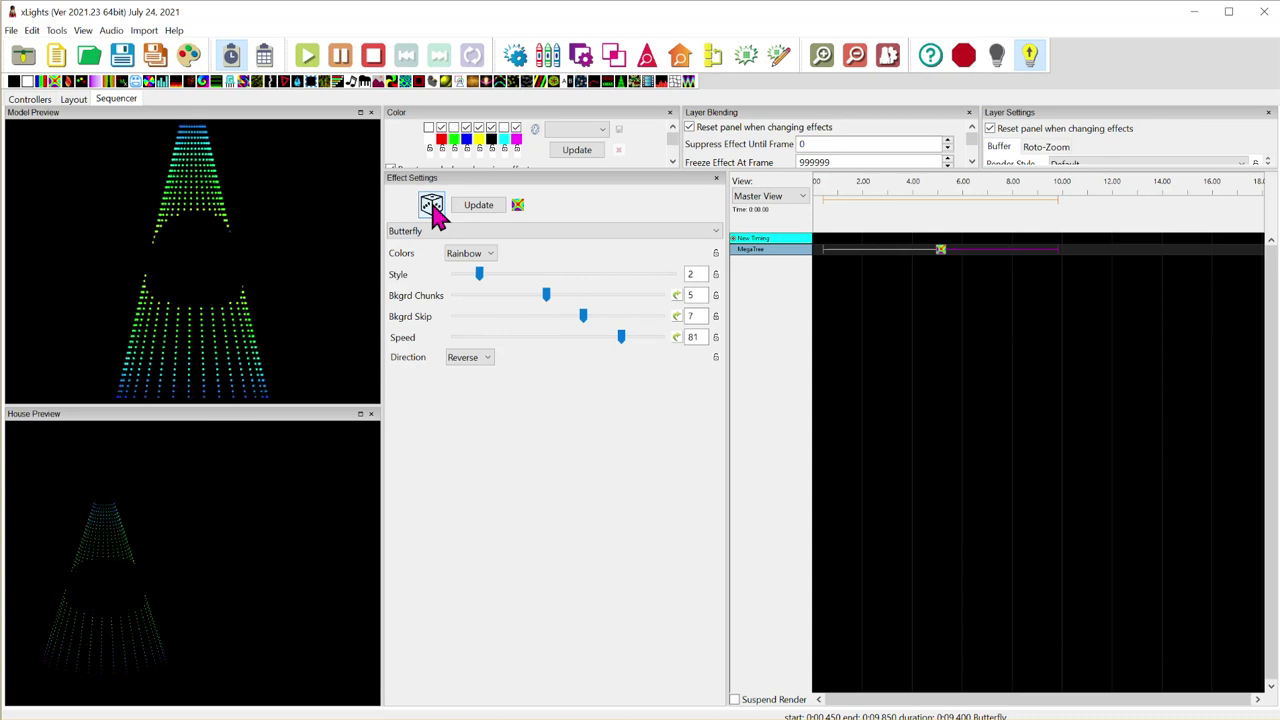
left_click(431, 207)
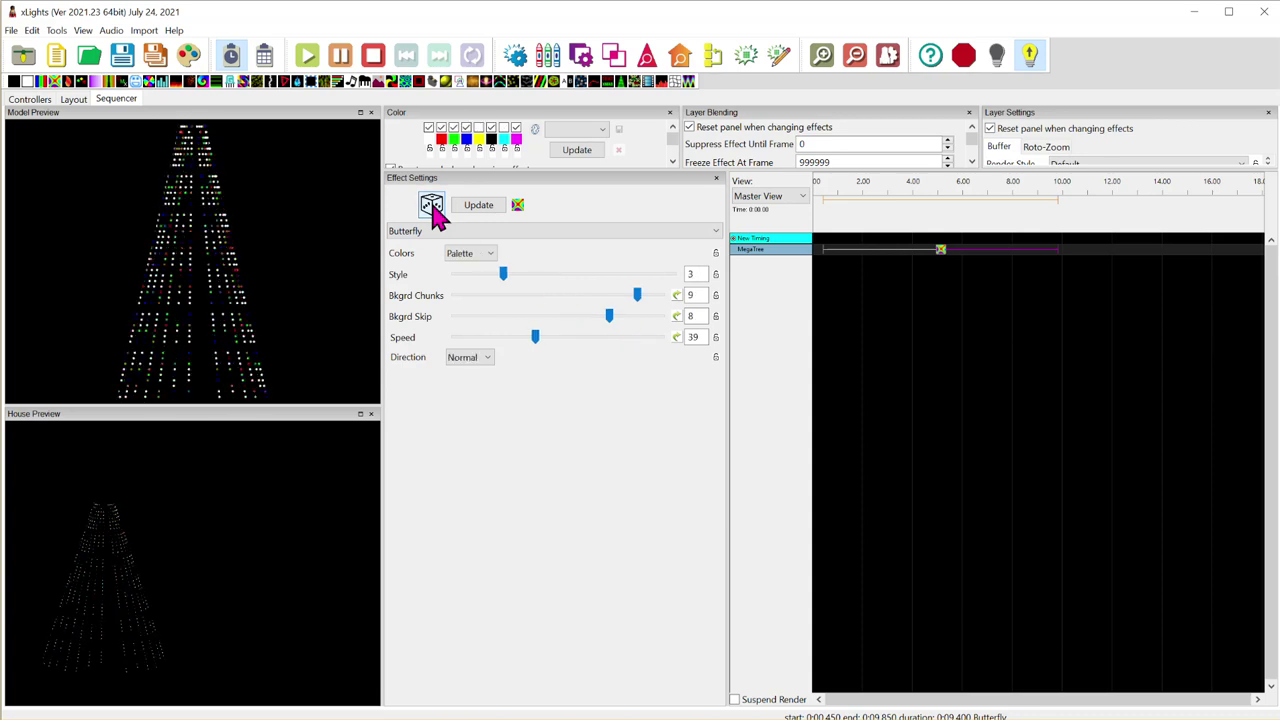
Step: Add a Galaxy effect about 0.85 s long directly after the Butterfly effect, and play the sequence before stopping it
left_click(202, 81)
left_click_drag(1070, 251, 1066, 250)
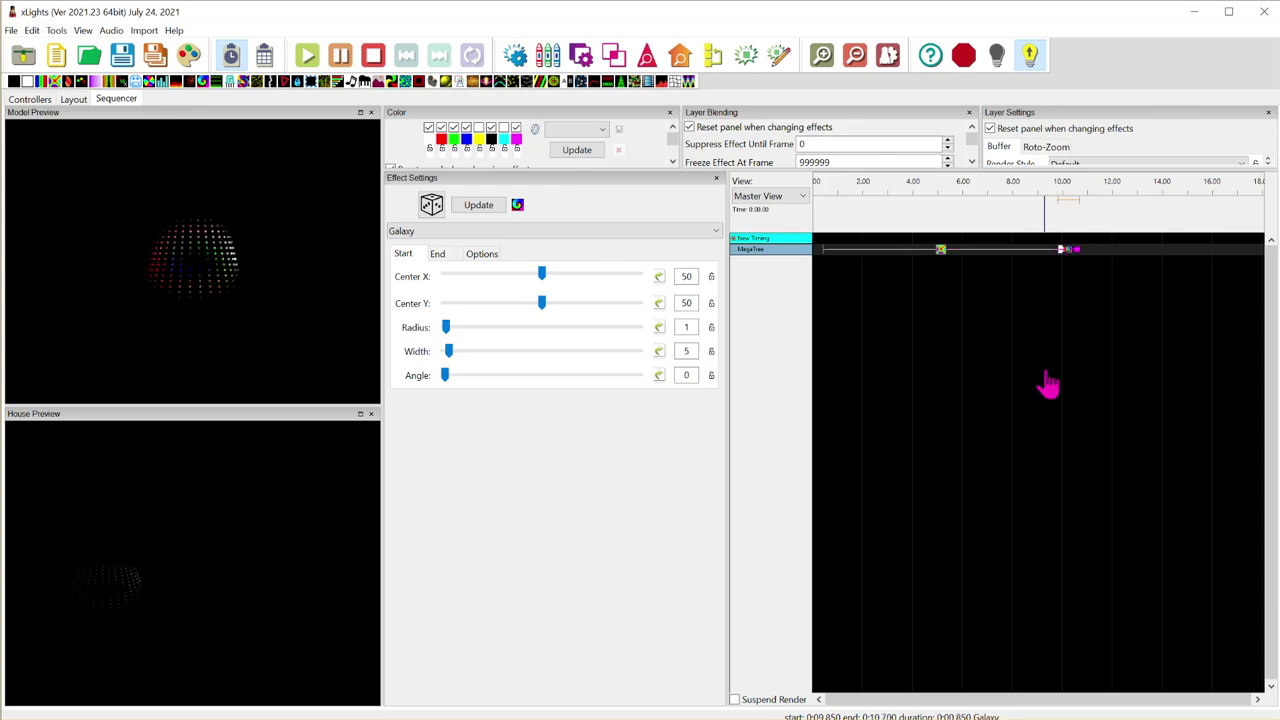
left_click(307, 56)
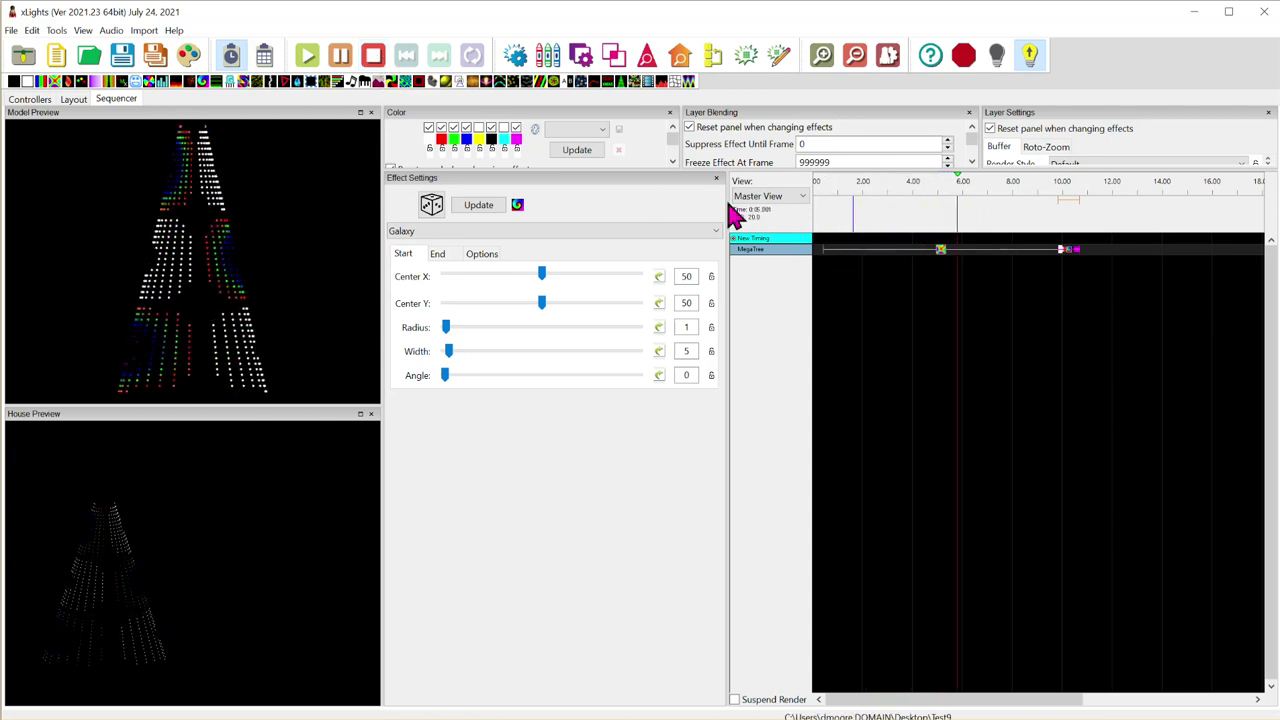
left_click(373, 57)
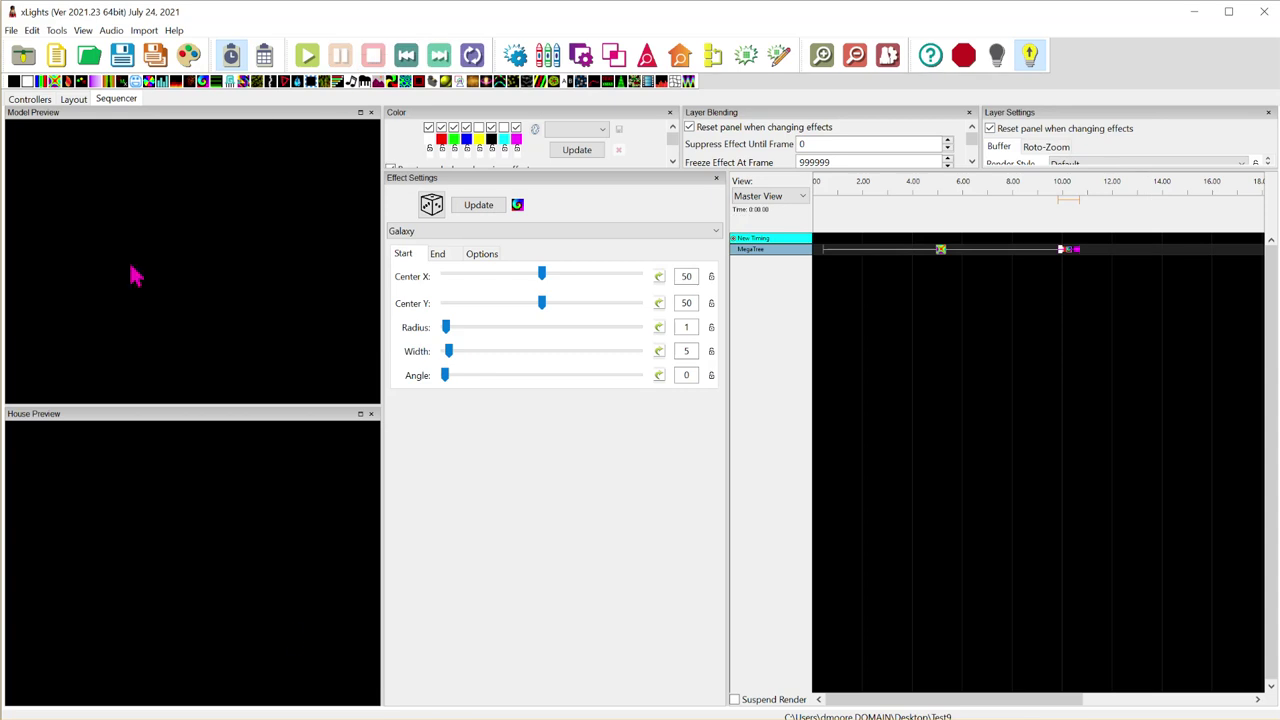